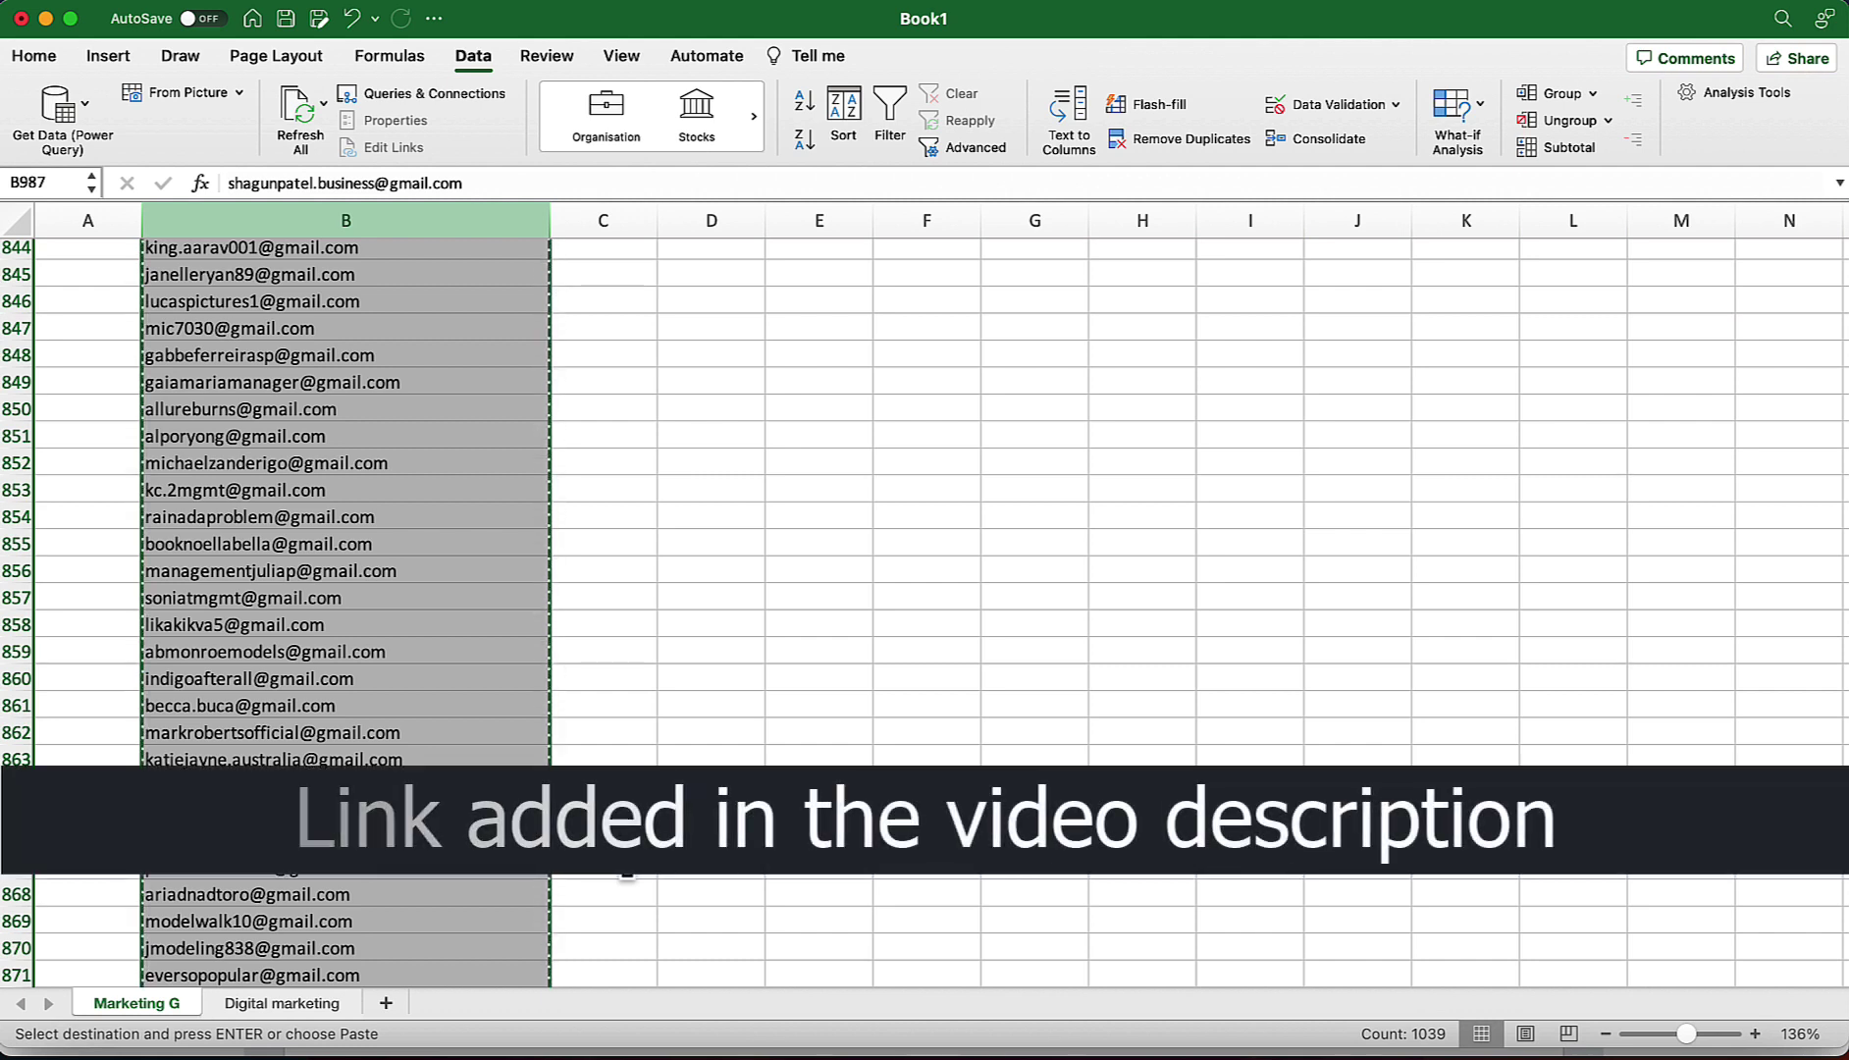
Copy the email addresses in column B and switch to the GMass verifier page in Chrome.
{"action": "scroll", "coordinate": [301, 660], "scroll_direction": "down", "scroll_amount": 3}
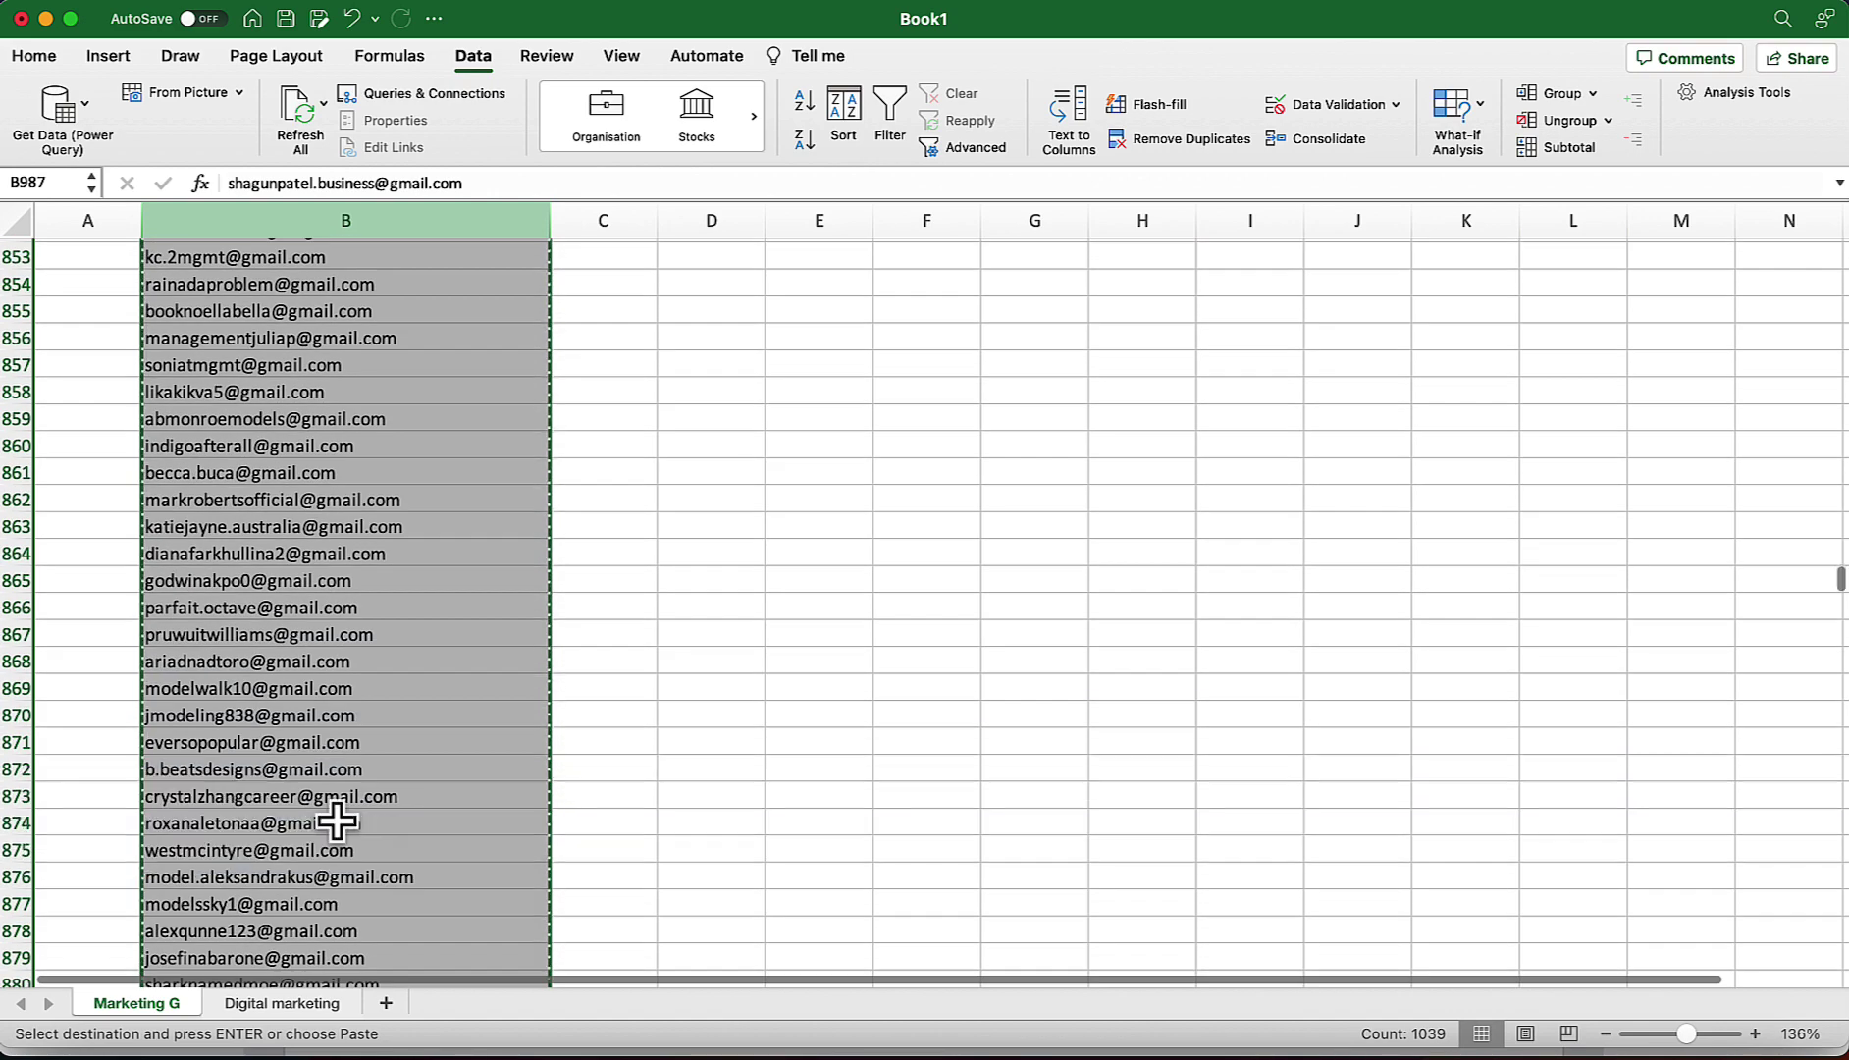
{"action": "scroll", "coordinate": [338, 822], "scroll_direction": "down", "scroll_amount": 3}
{"action": "scroll", "coordinate": [336, 822], "scroll_direction": "down", "scroll_amount": 20}
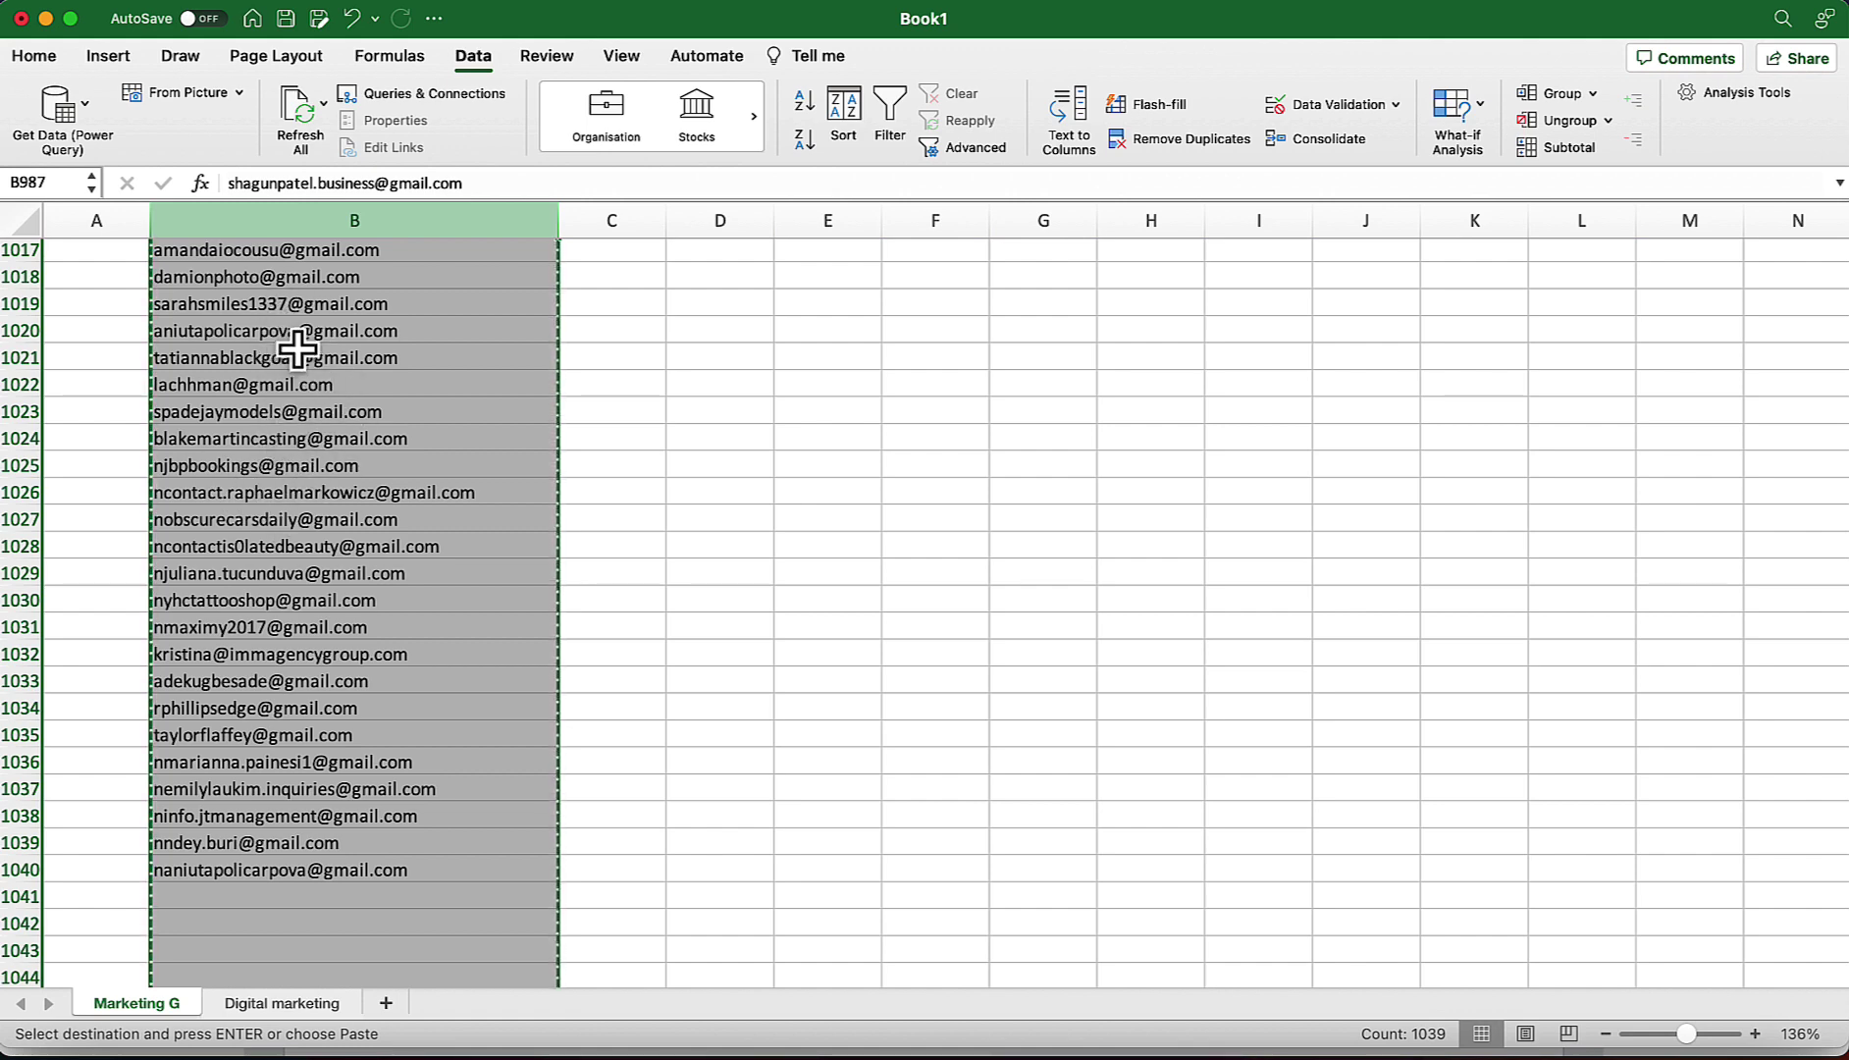
{"action": "right_click", "coordinate": [348, 245]}
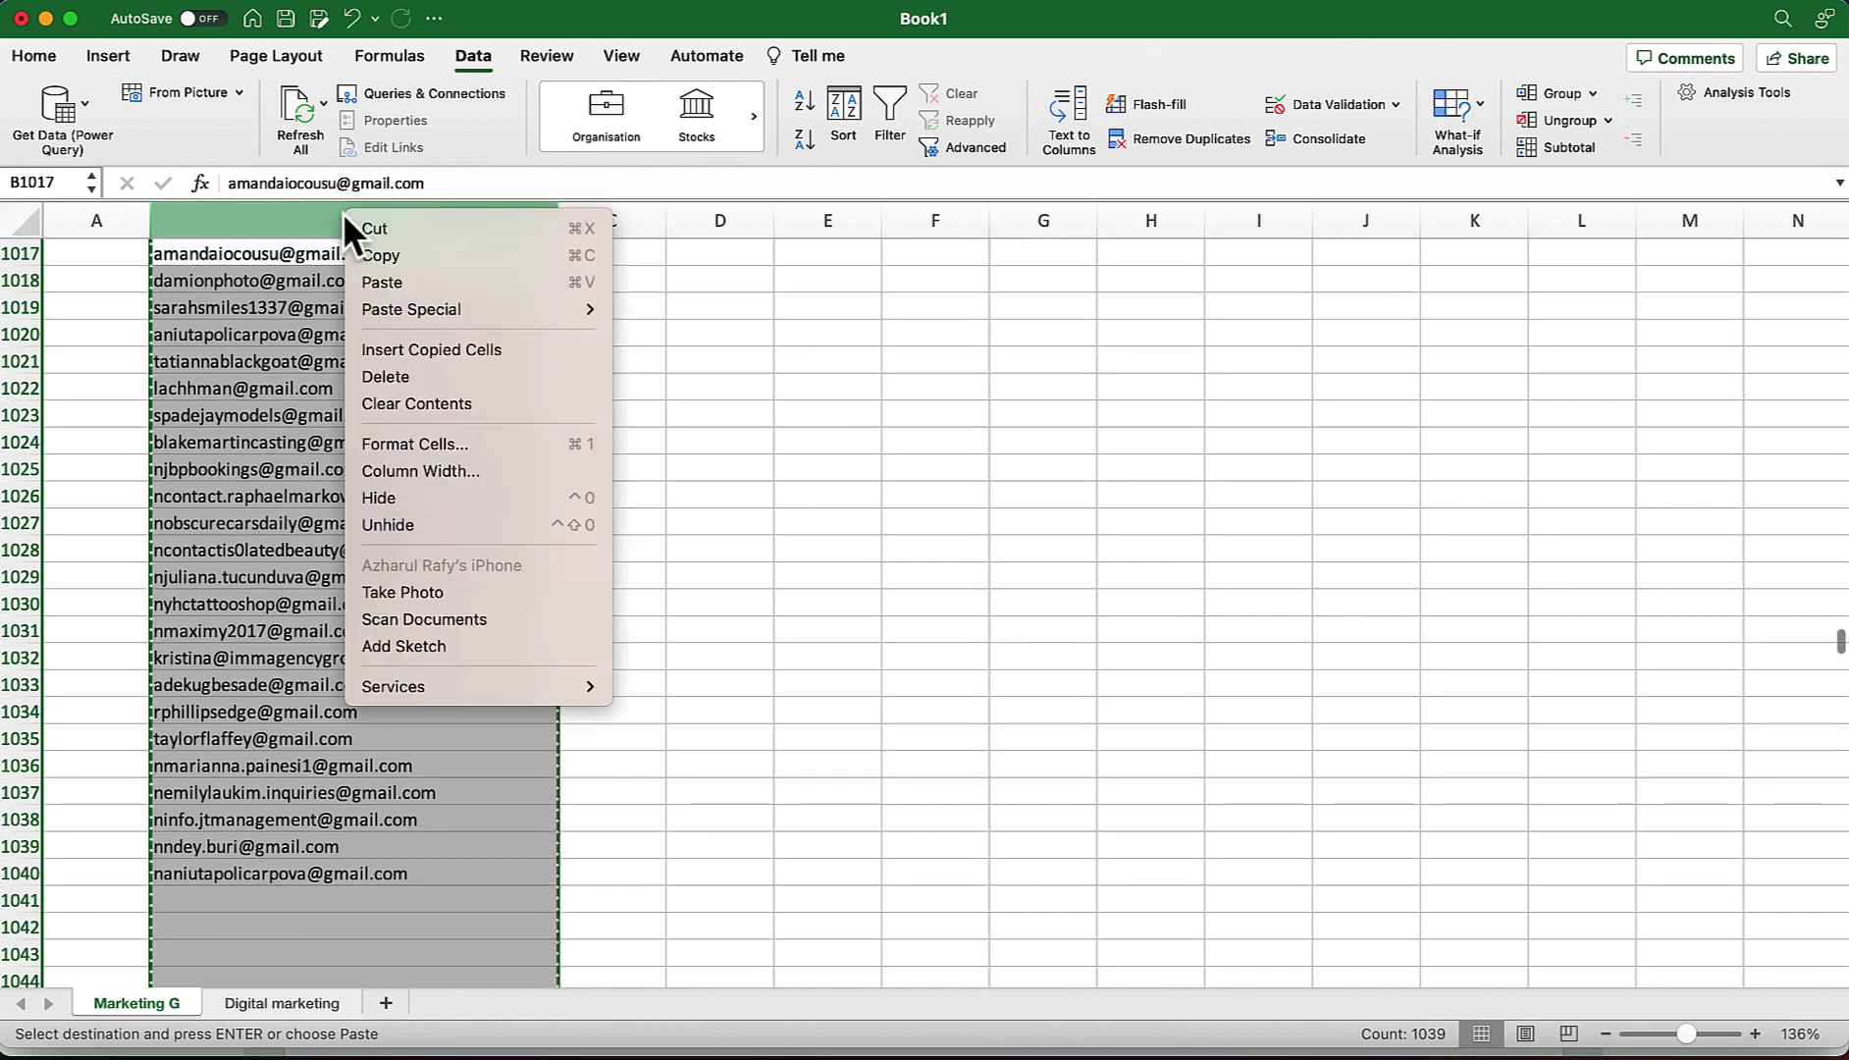
{"action": "left_click", "coordinate": [391, 256]}
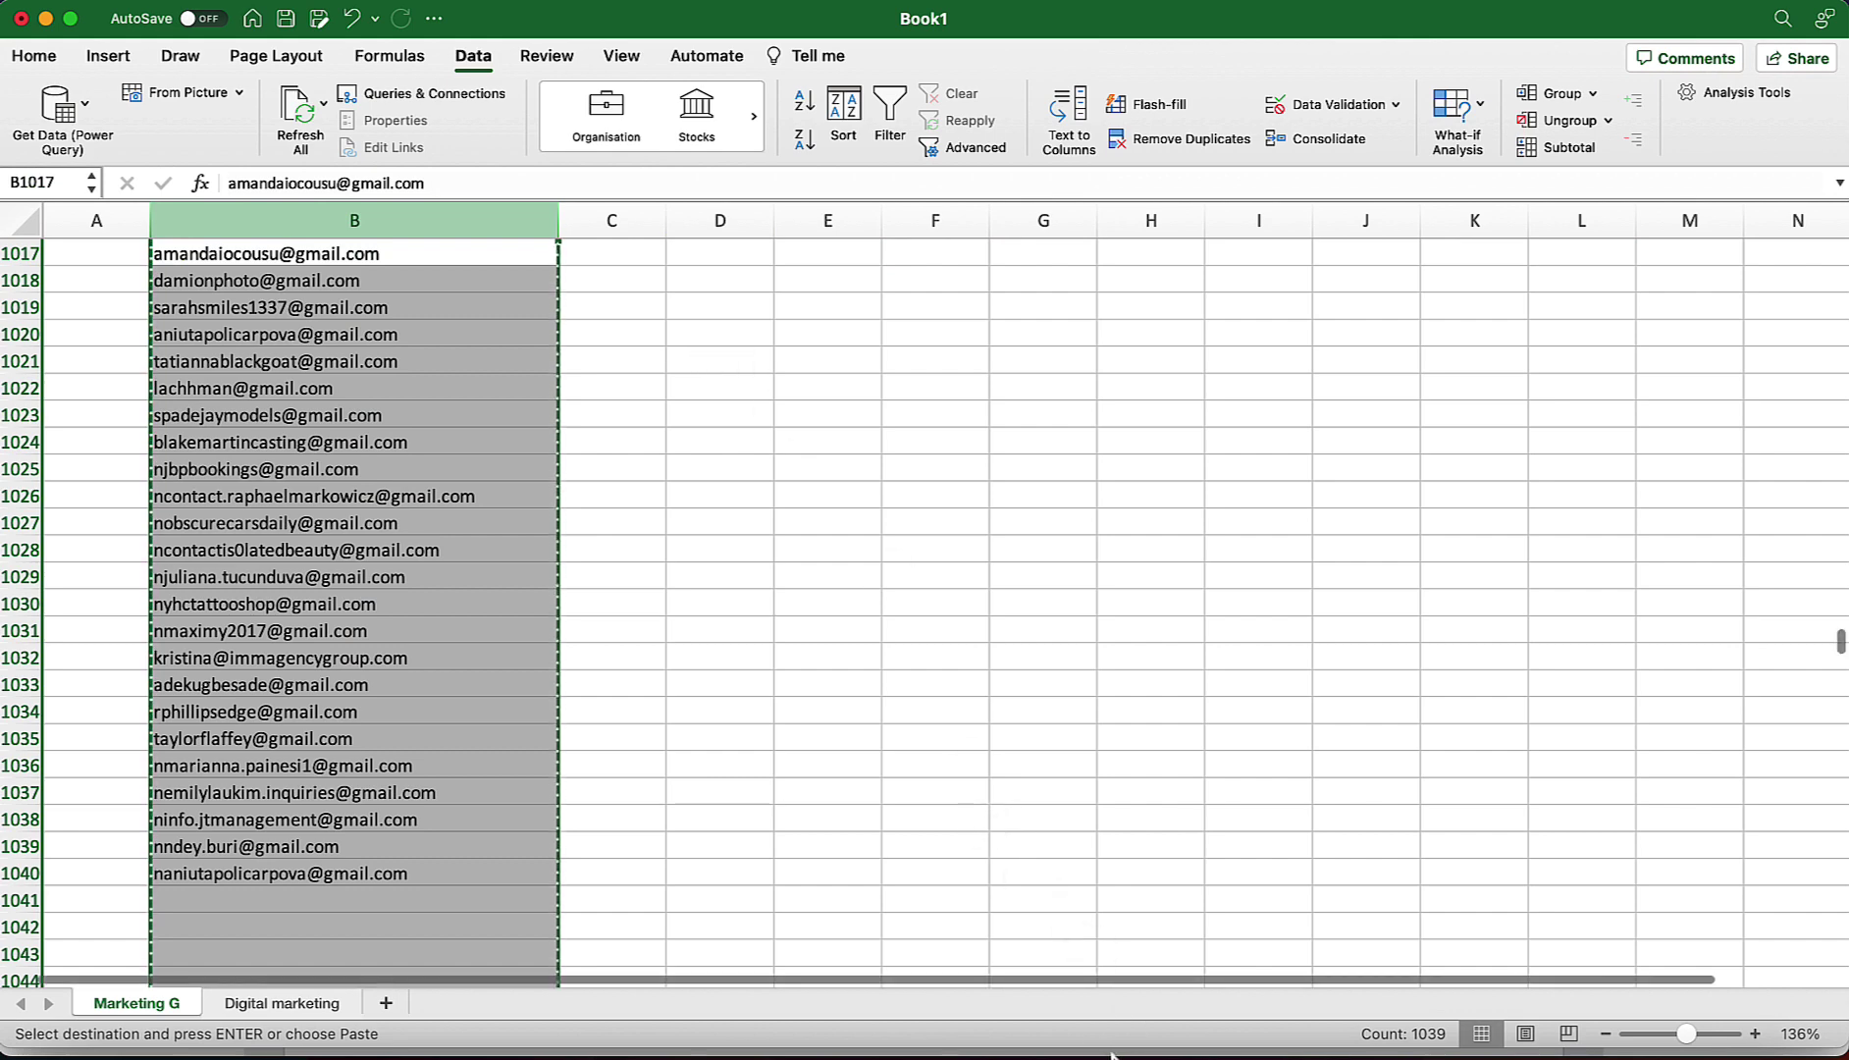
{"action": "left_click", "coordinate": [1149, 1055]}
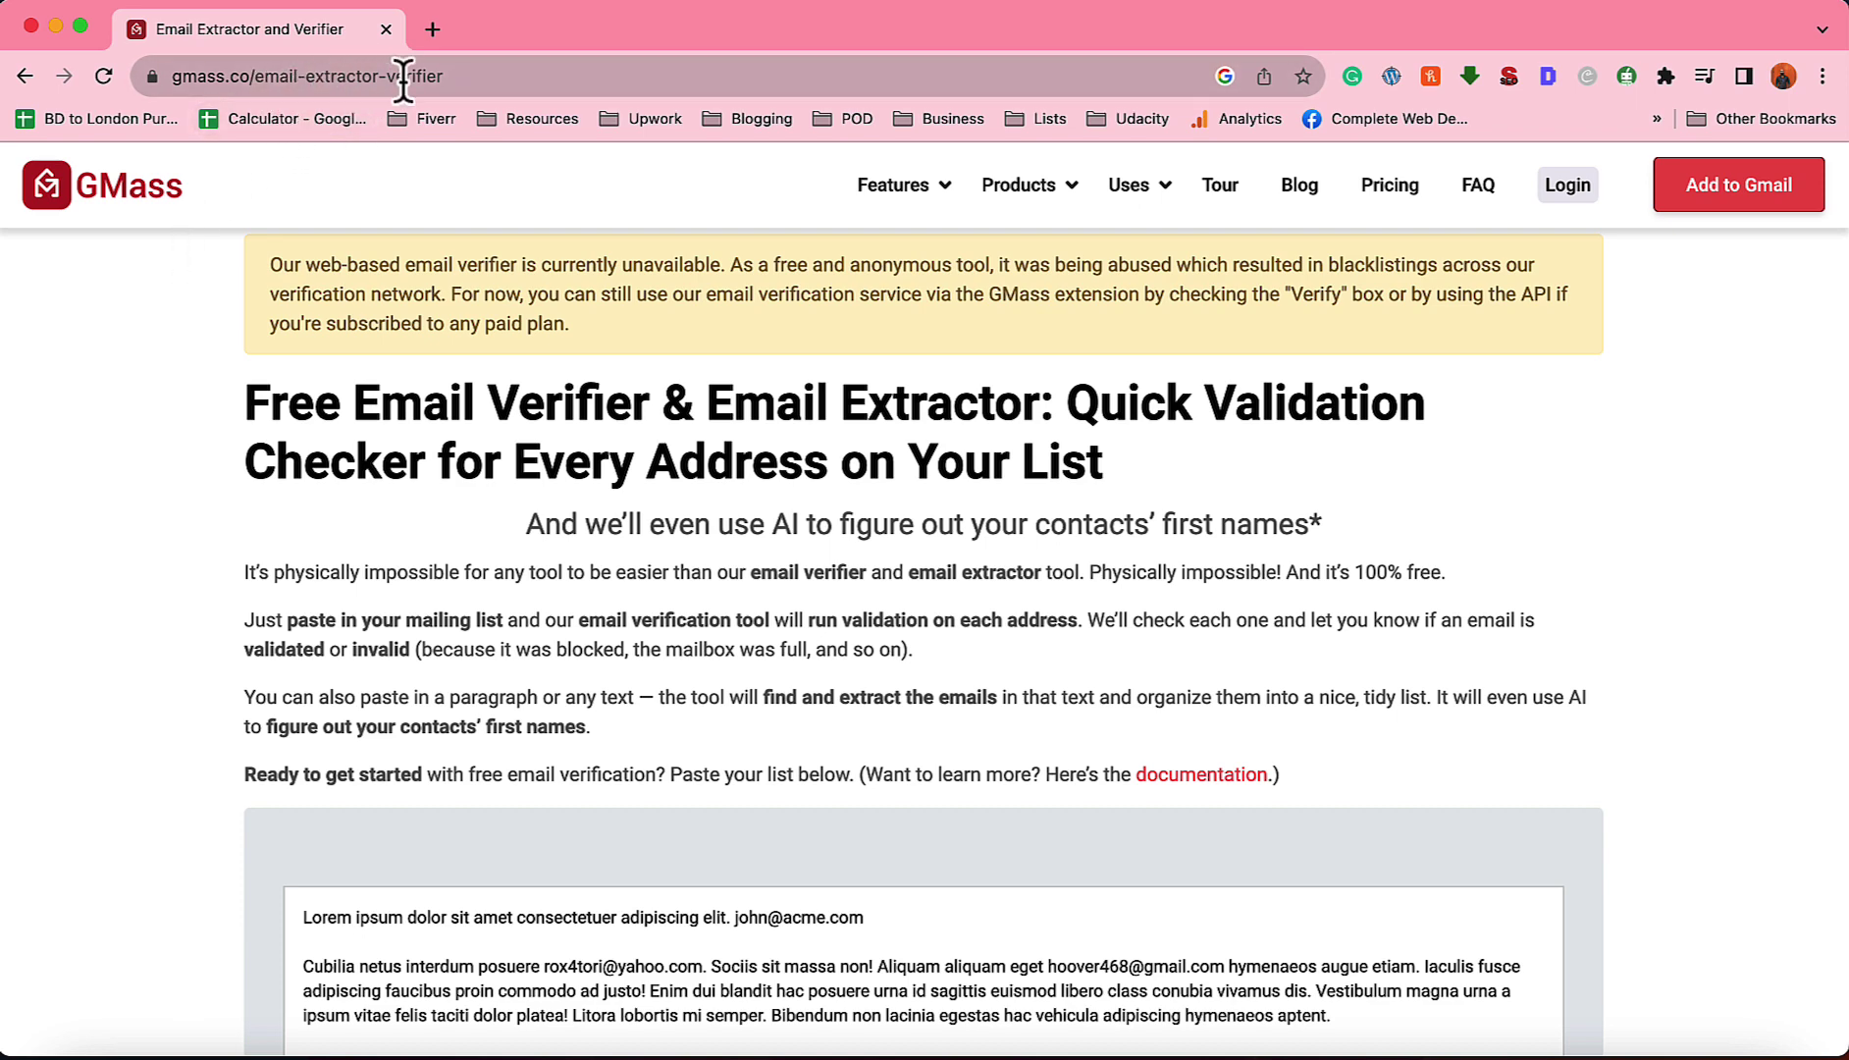
Replace the extractor box's sample text with the copied email list and start extraction.
{"action": "scroll", "coordinate": [166, 648], "scroll_direction": "down", "scroll_amount": 4}
{"action": "left_click", "coordinate": [400, 627]}
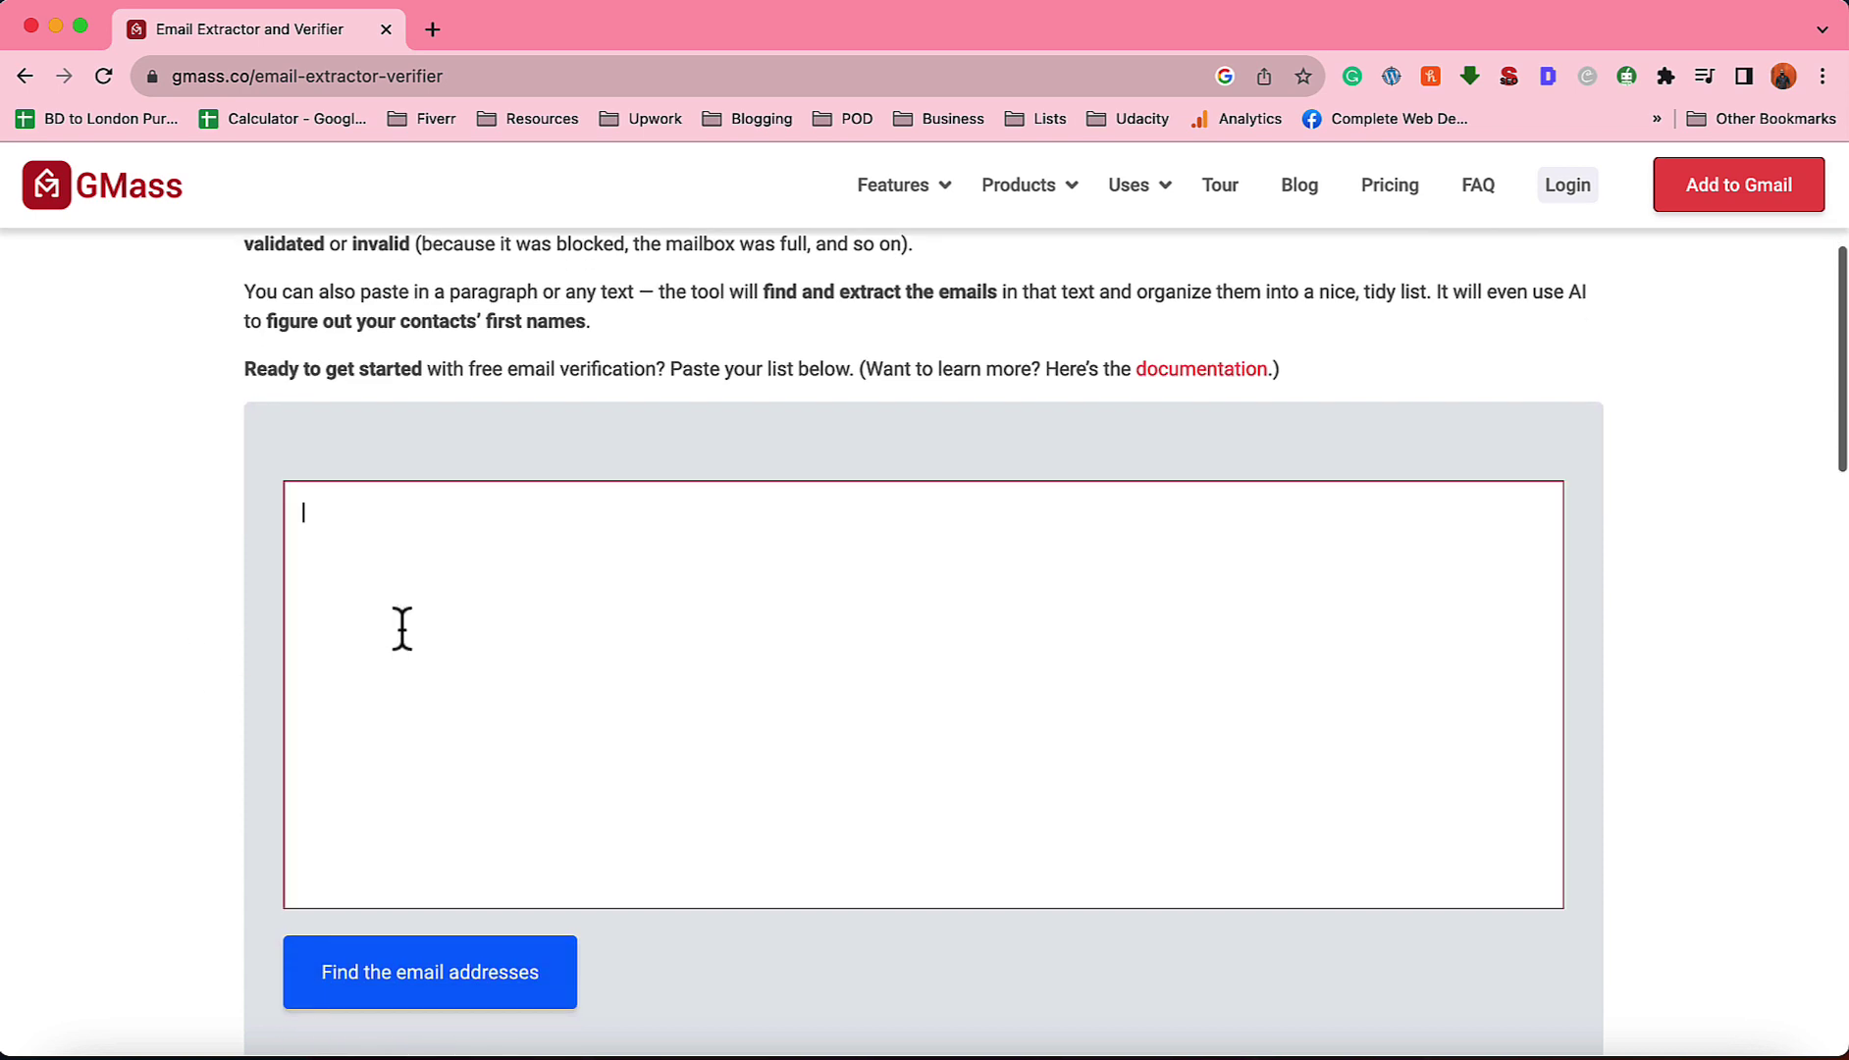
{"action": "right_click", "coordinate": [401, 545]}
{"action": "left_click", "coordinate": [461, 723]}
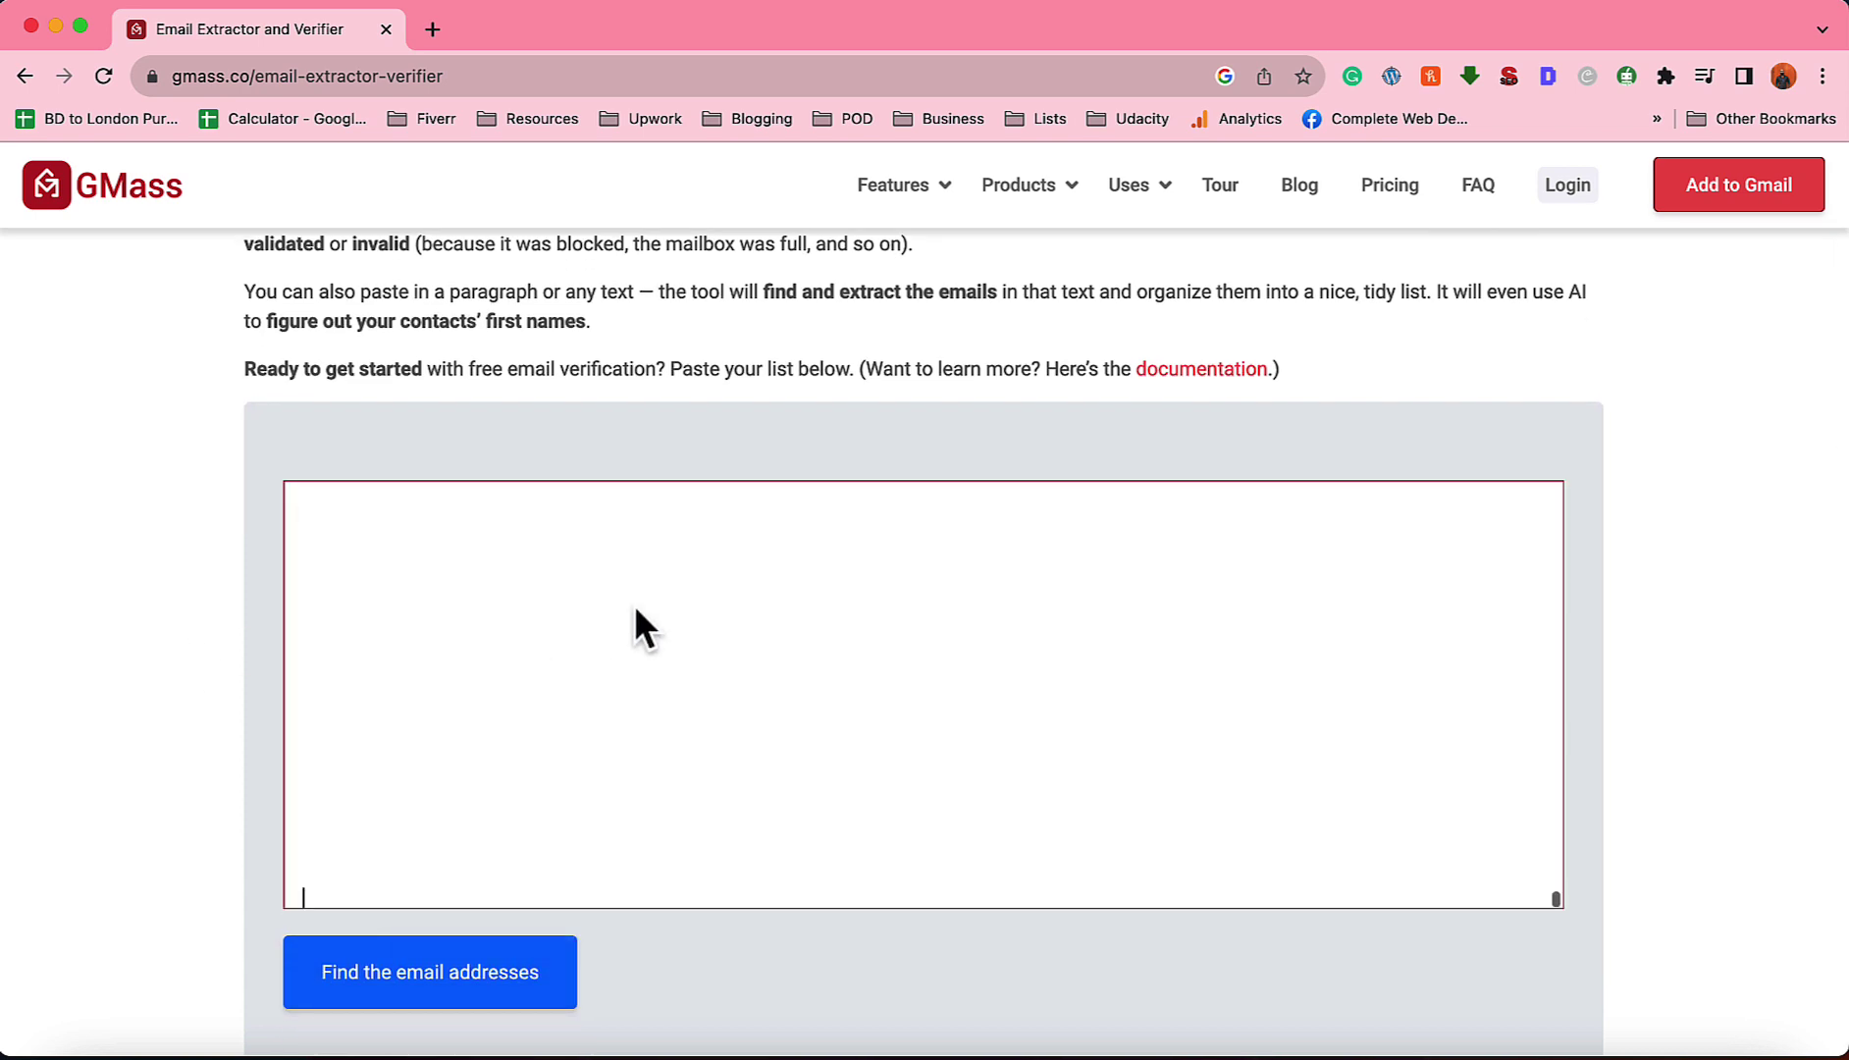
{"action": "scroll", "coordinate": [1477, 614], "scroll_direction": "up", "scroll_amount": 10}
{"action": "scroll", "coordinate": [770, 726], "scroll_direction": "down", "scroll_amount": 2}
{"action": "scroll", "coordinate": [769, 727], "scroll_direction": "down", "scroll_amount": 1}
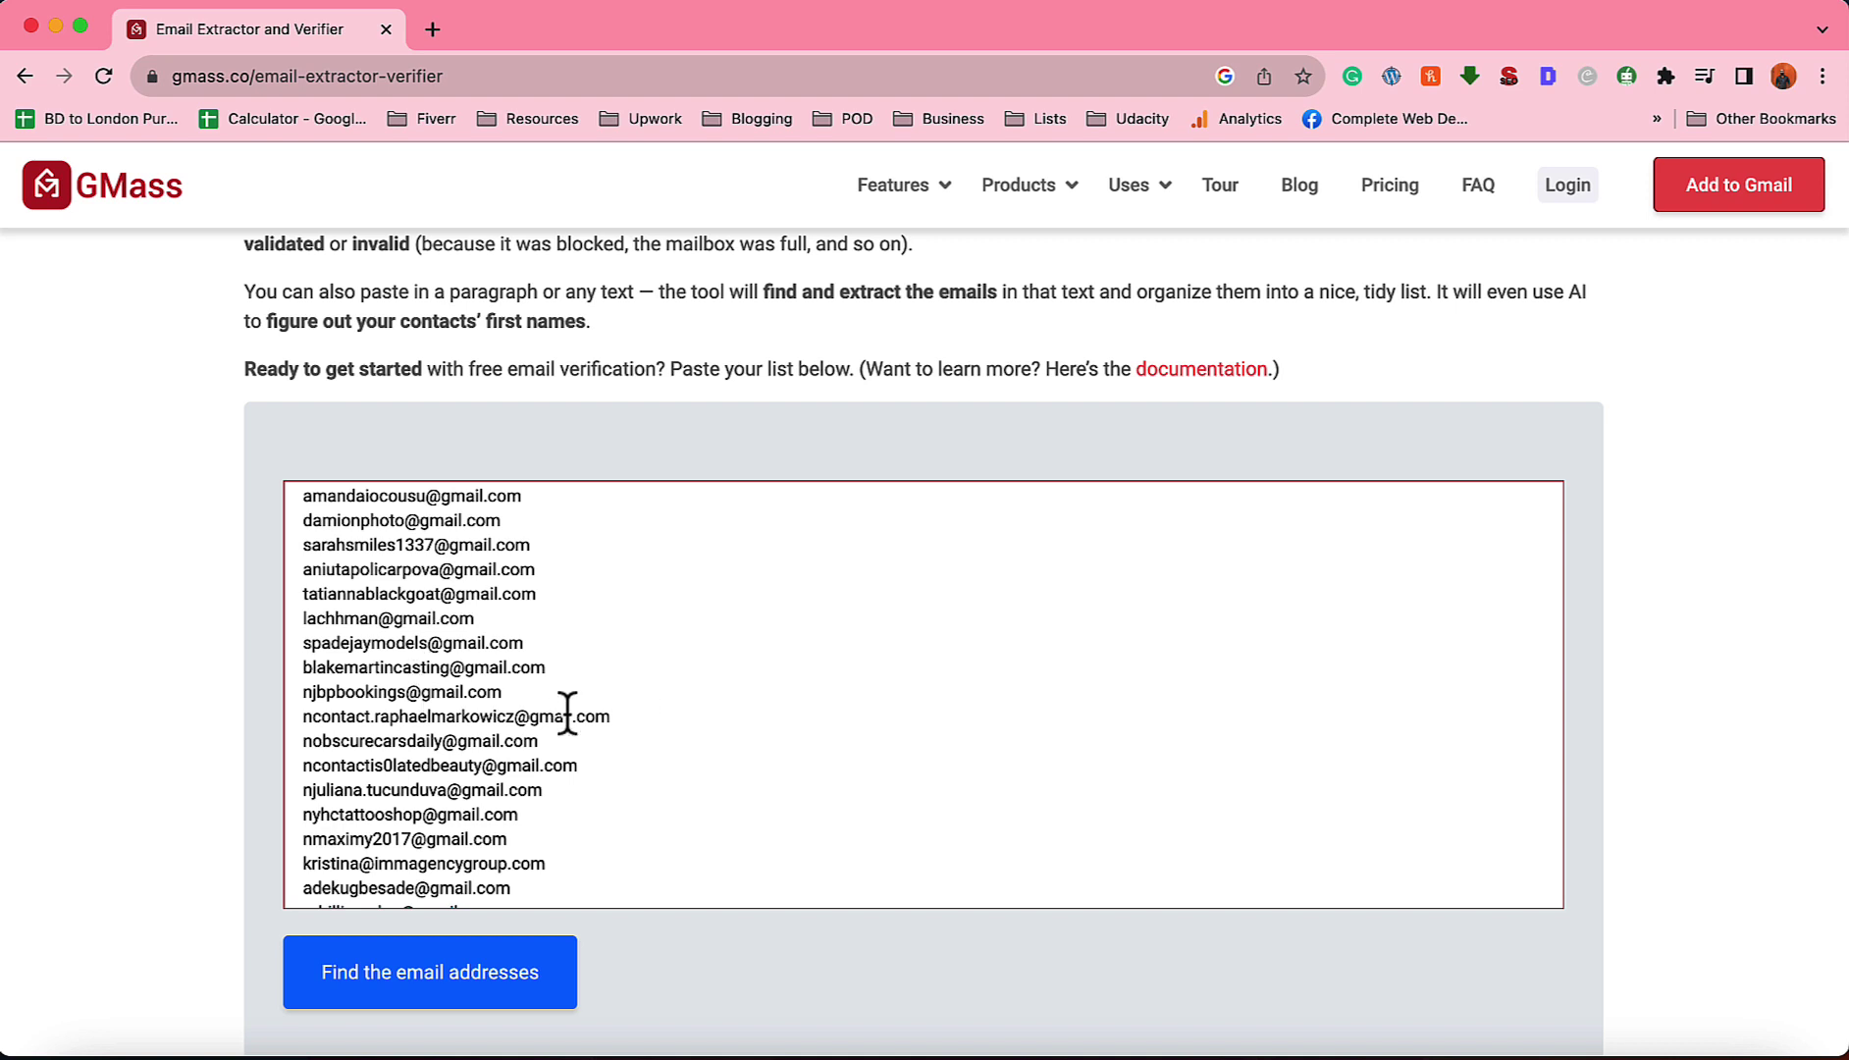
{"action": "left_click", "coordinate": [412, 996]}
Inspect the first extracted email addresses and their detected first names in the results table.
{"action": "scroll", "coordinate": [148, 879], "scroll_direction": "down", "scroll_amount": 2}
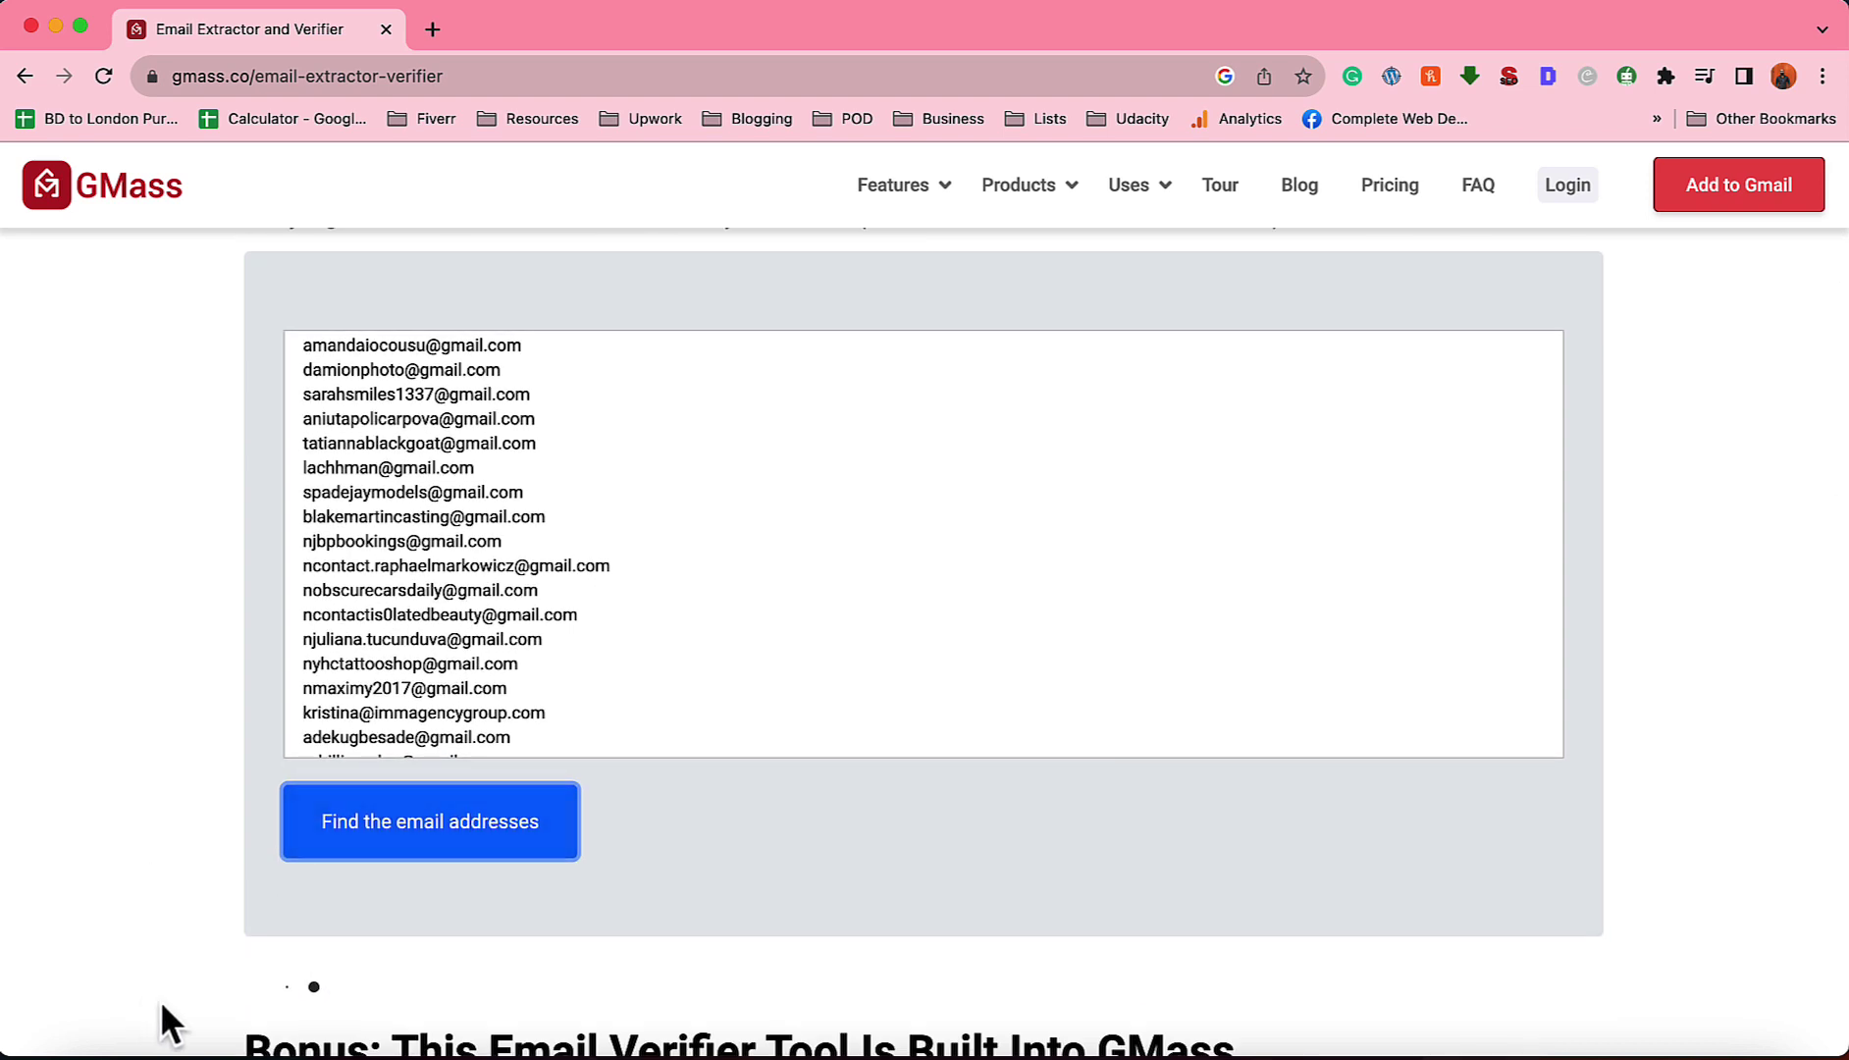
{"action": "scroll", "coordinate": [170, 997], "scroll_direction": "down", "scroll_amount": 2}
{"action": "scroll", "coordinate": [171, 997], "scroll_direction": "down", "scroll_amount": 2}
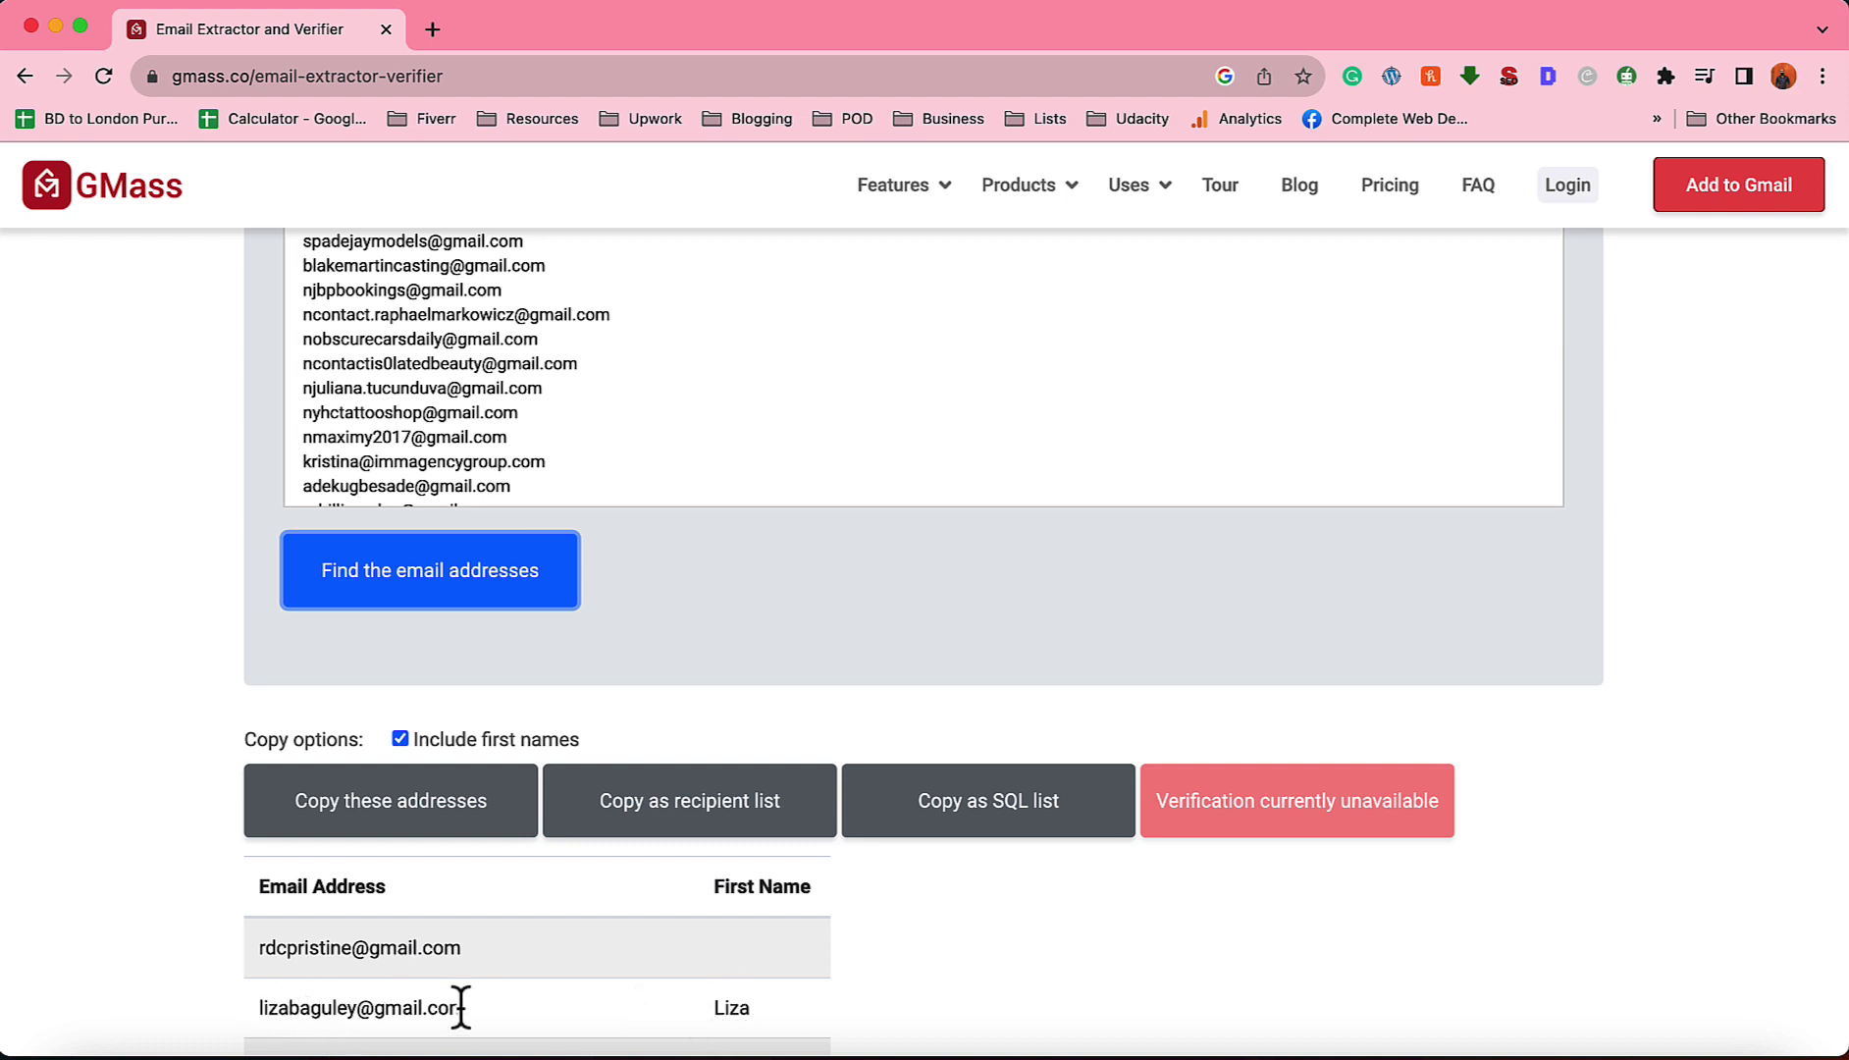
{"action": "double_click", "coordinate": [734, 1007]}
{"action": "scroll", "coordinate": [736, 1001], "scroll_direction": "down", "scroll_amount": 20}
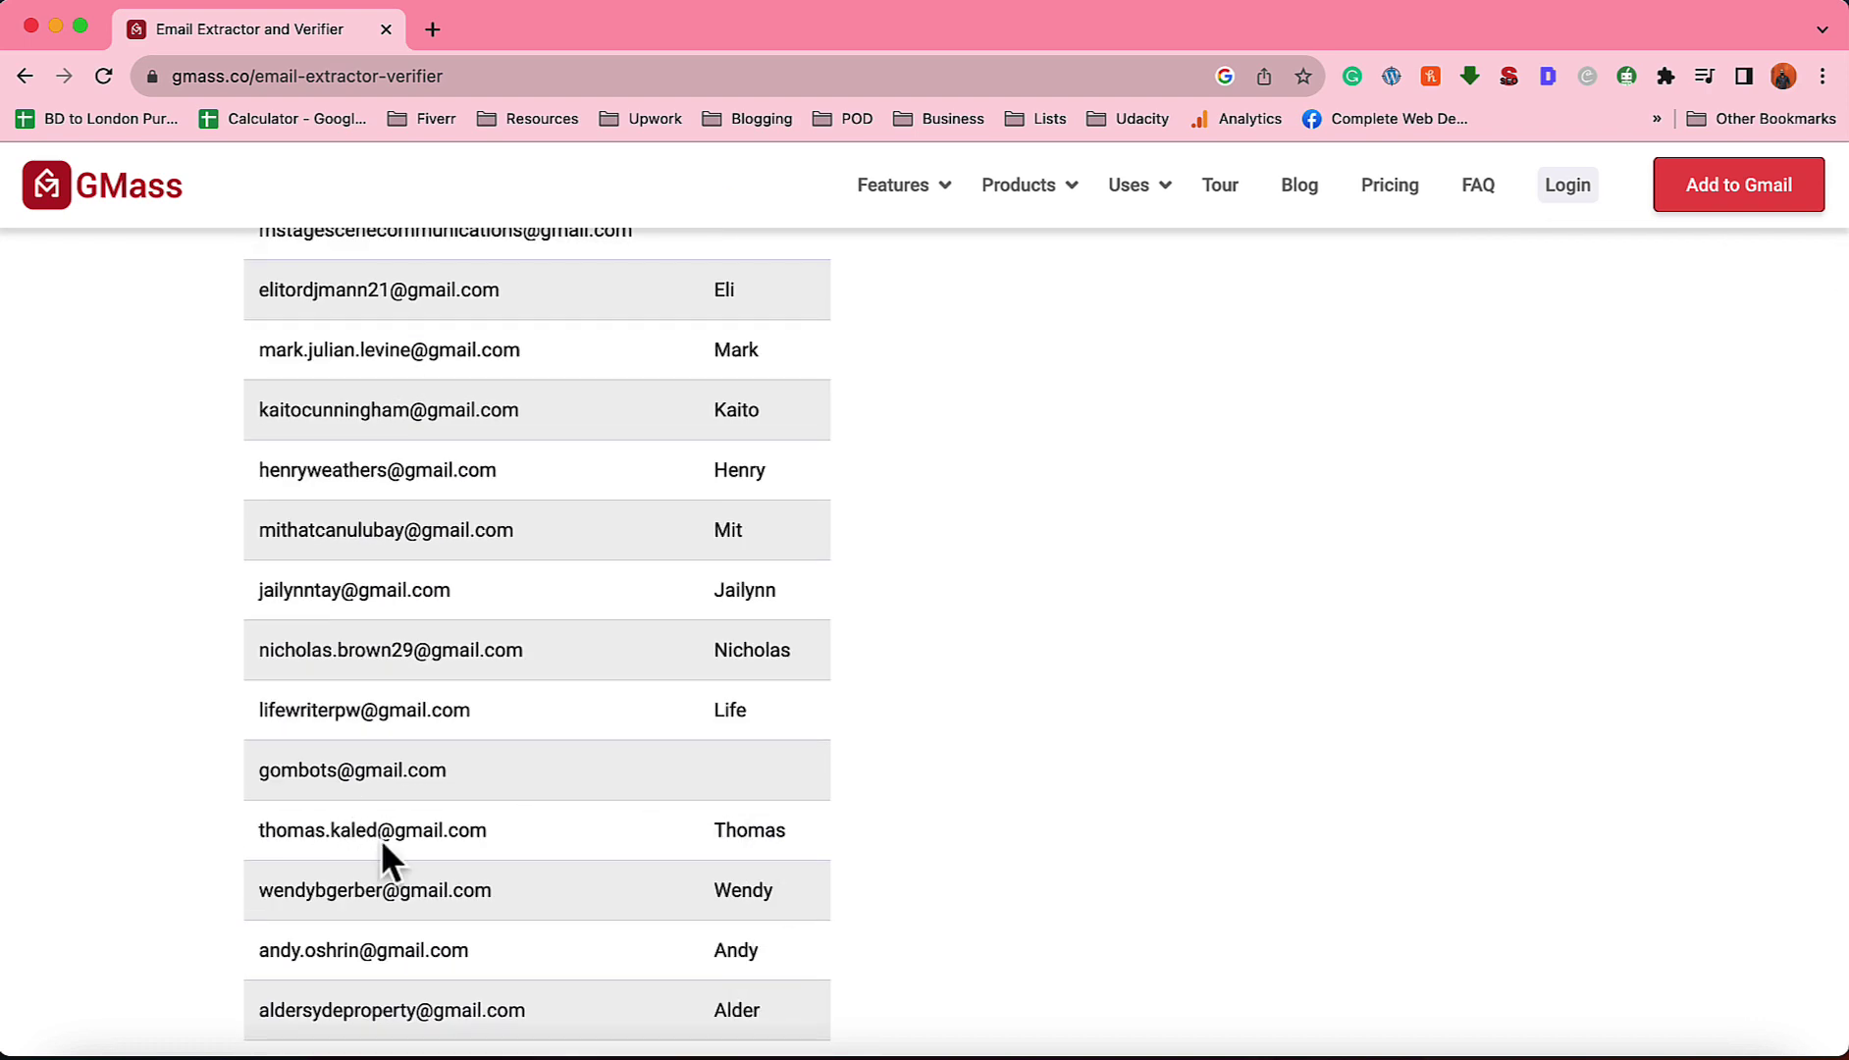
{"action": "double_click", "coordinate": [278, 829]}
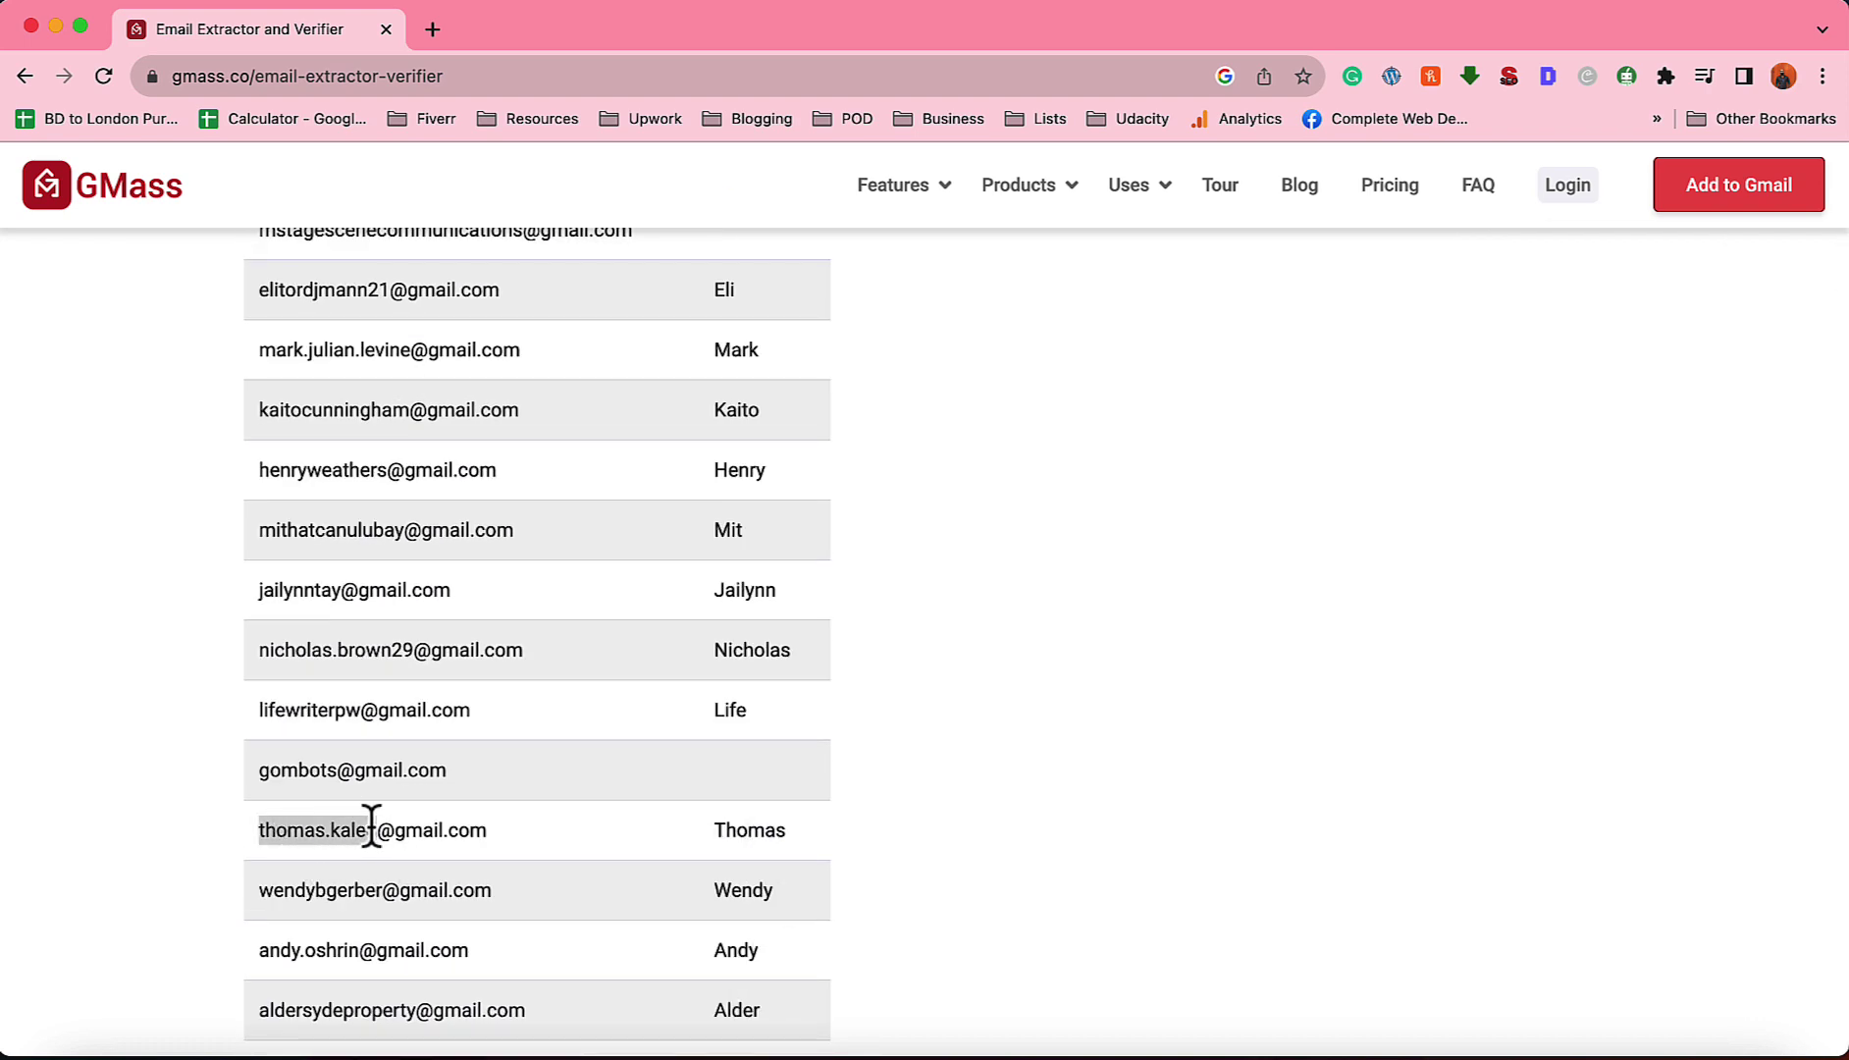
{"action": "double_click", "coordinate": [763, 829]}
{"action": "scroll", "coordinate": [687, 981], "scroll_direction": "down", "scroll_amount": 10}
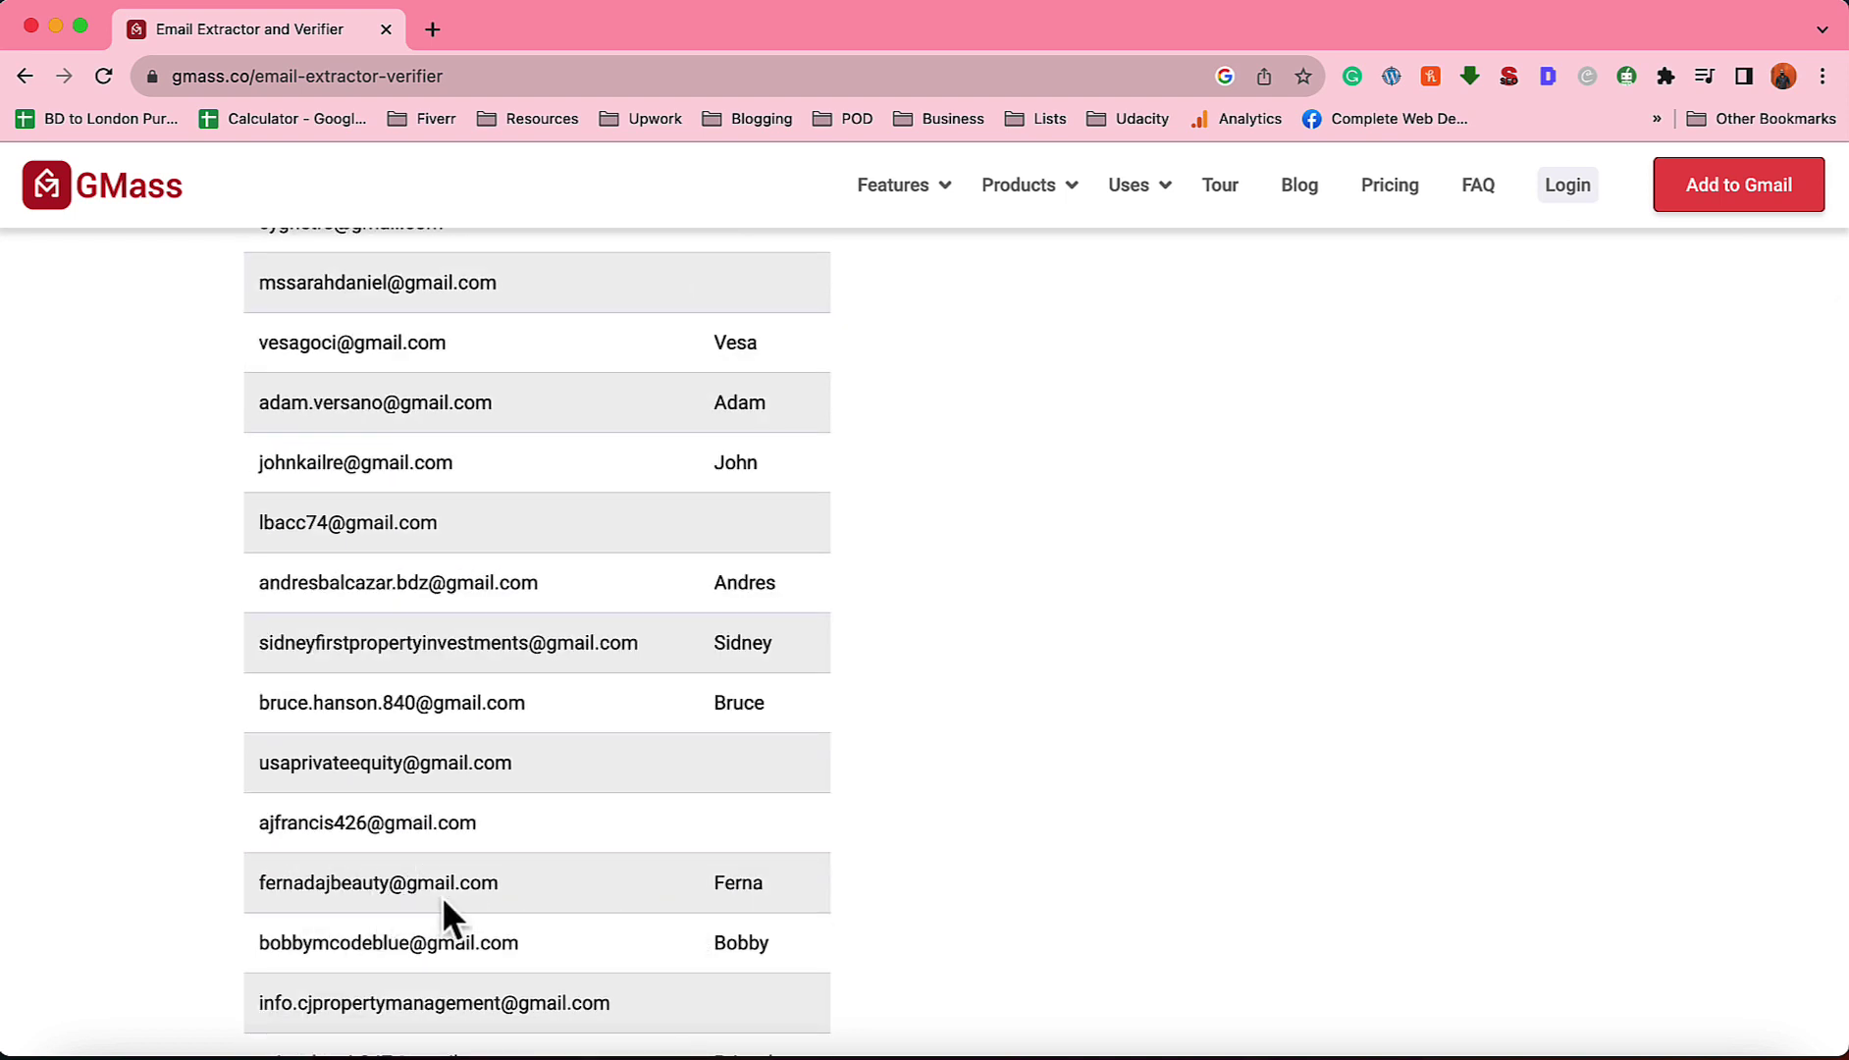
{"action": "double_click", "coordinate": [753, 883]}
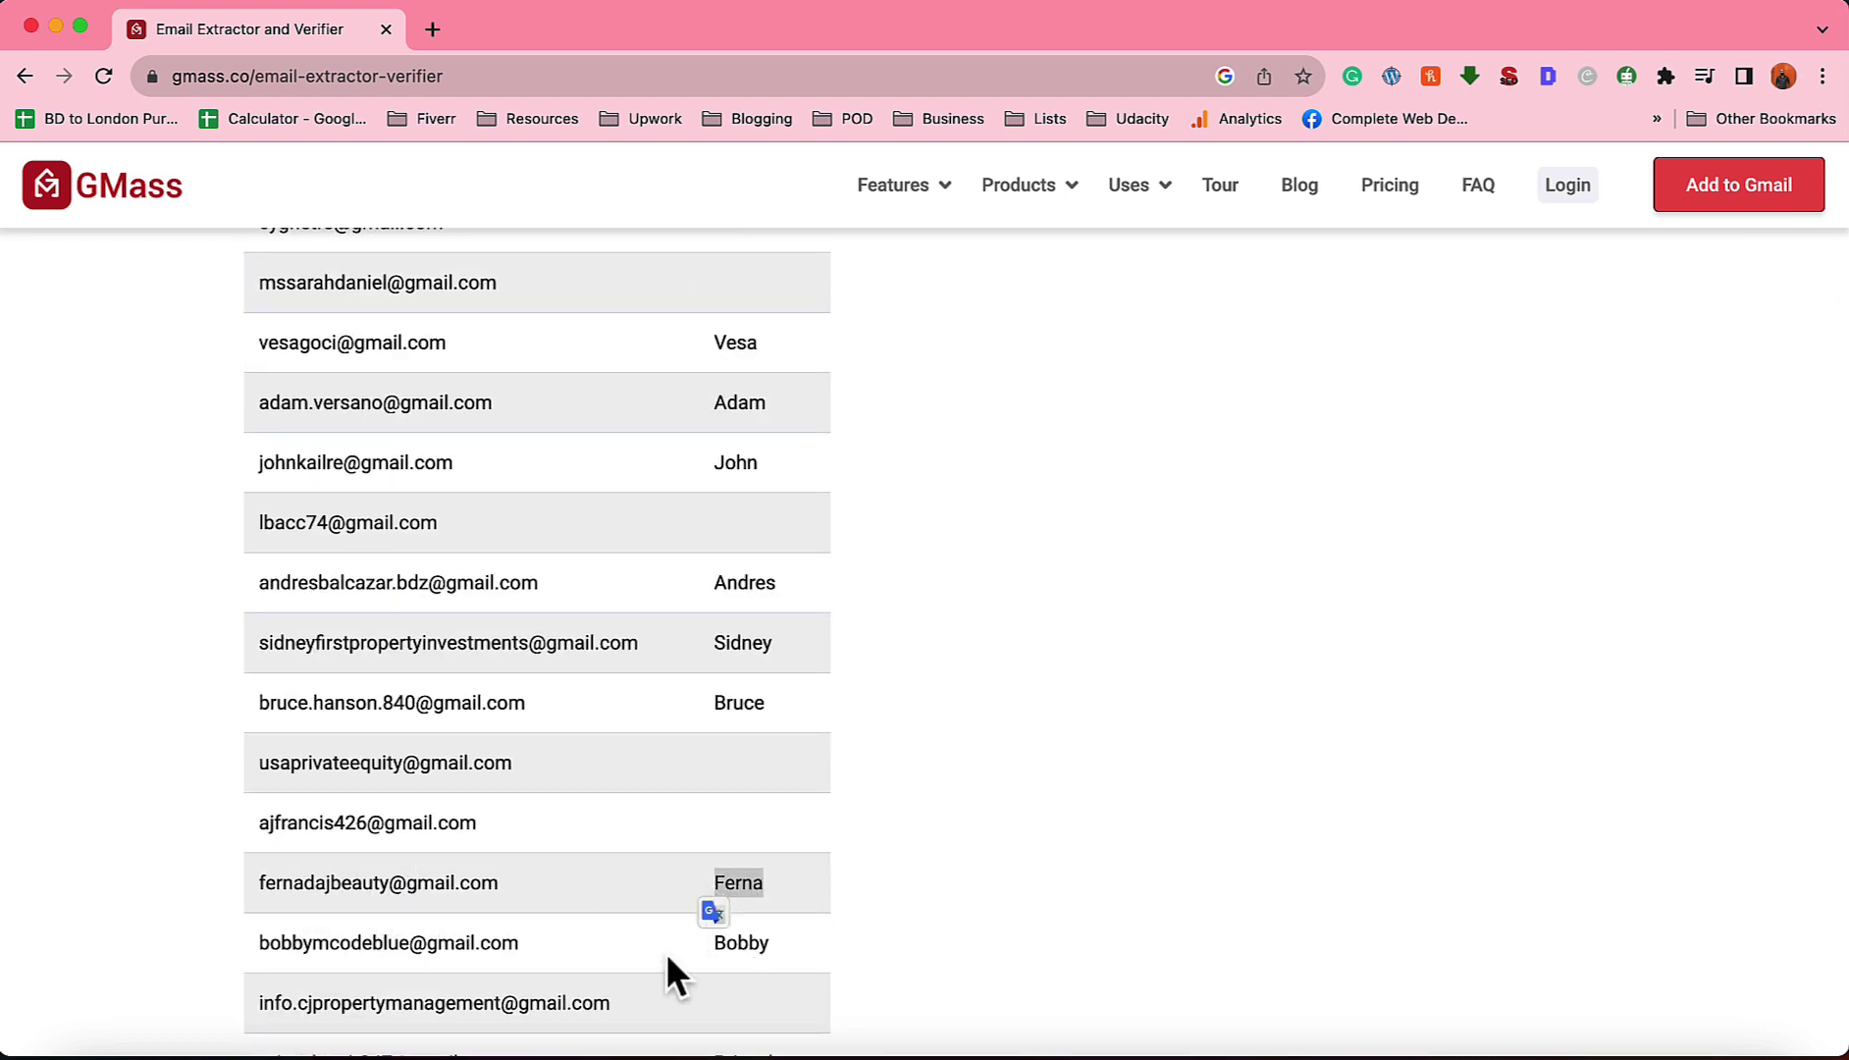
{"action": "left_click", "coordinate": [721, 934]}
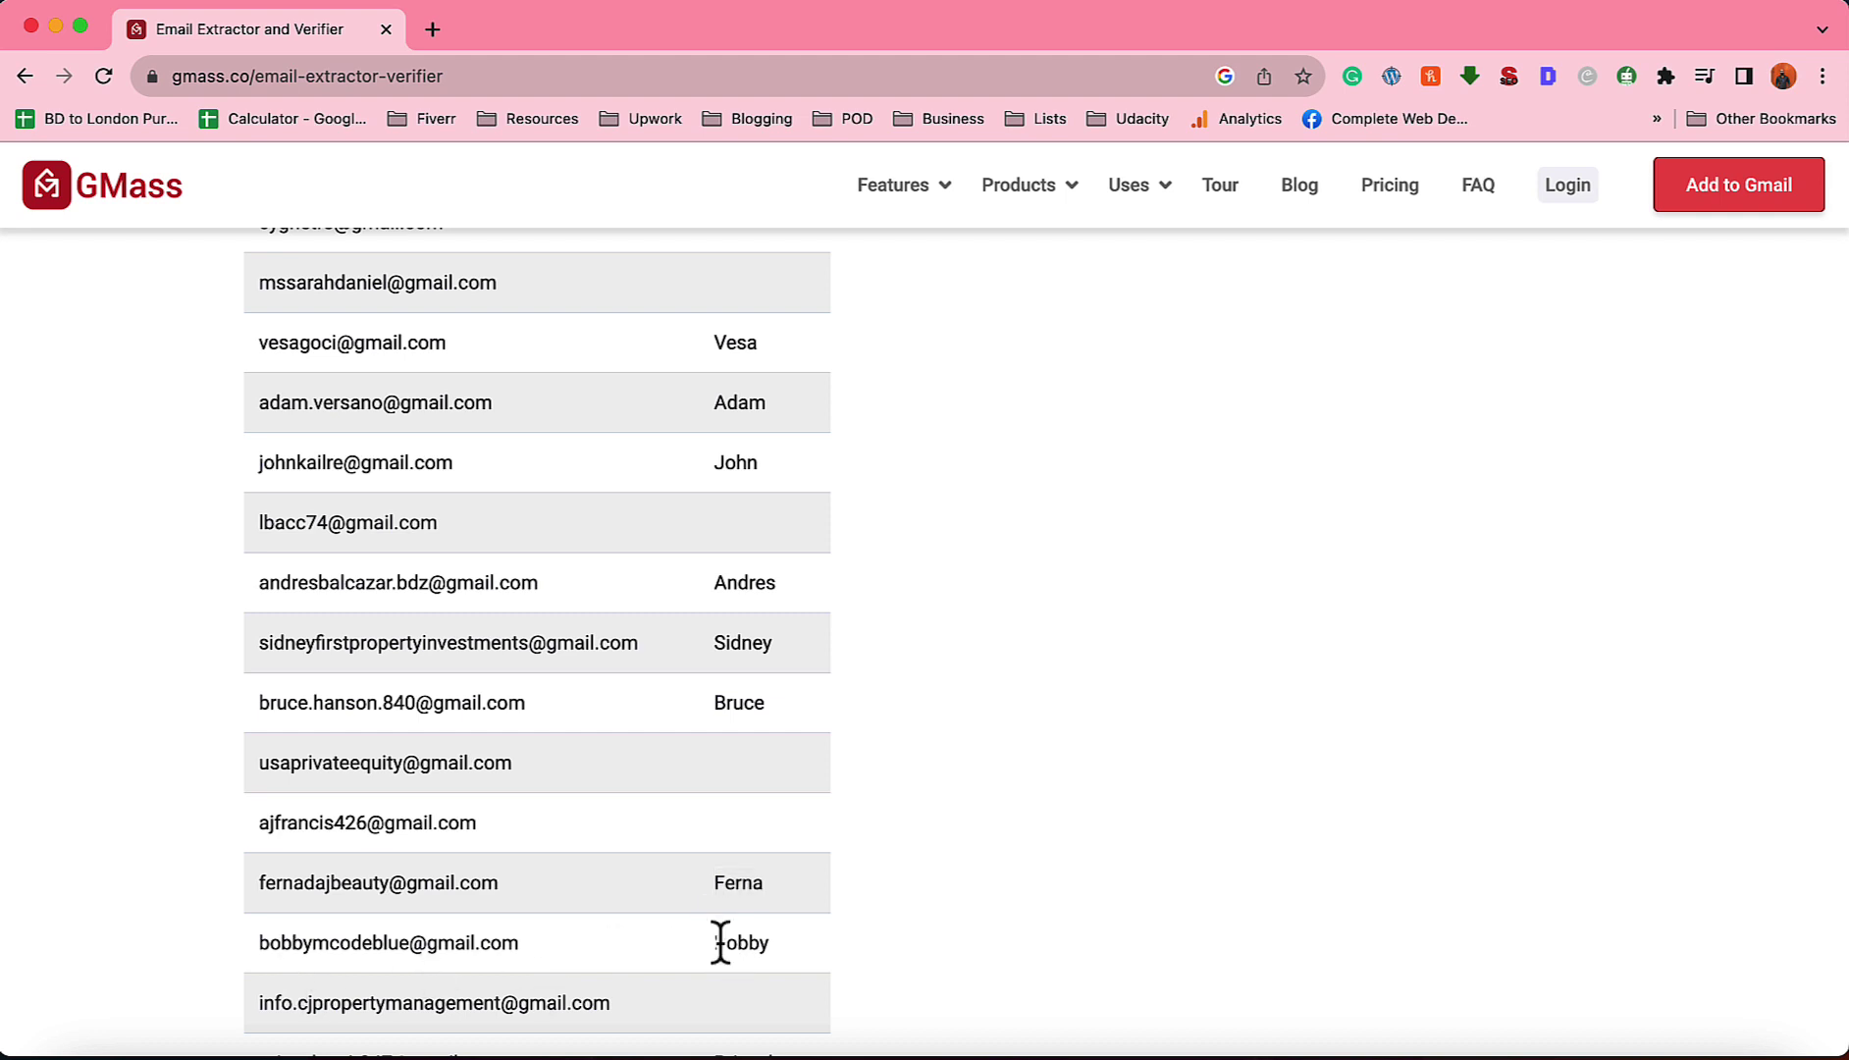
Scroll further through the results, checking more detected first names.
{"action": "scroll", "coordinate": [564, 707], "scroll_direction": "down", "scroll_amount": 10}
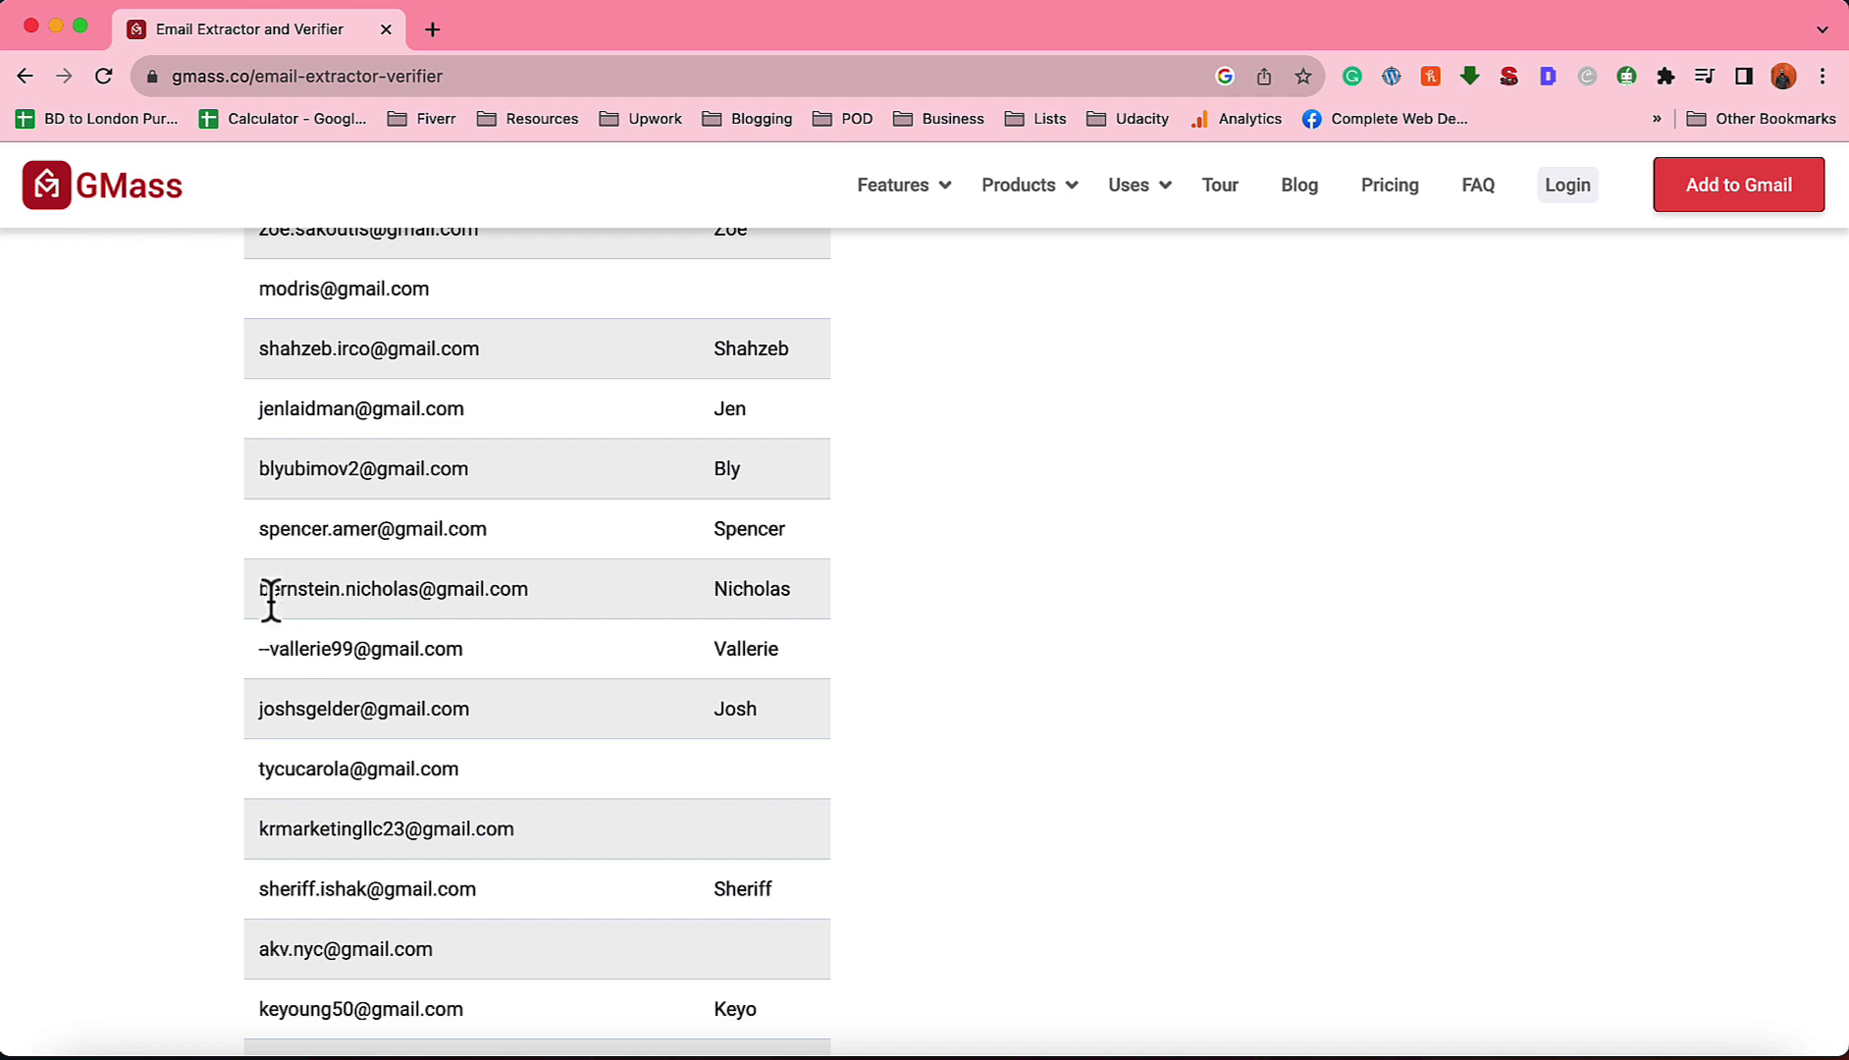
{"action": "double_click", "coordinate": [761, 593]}
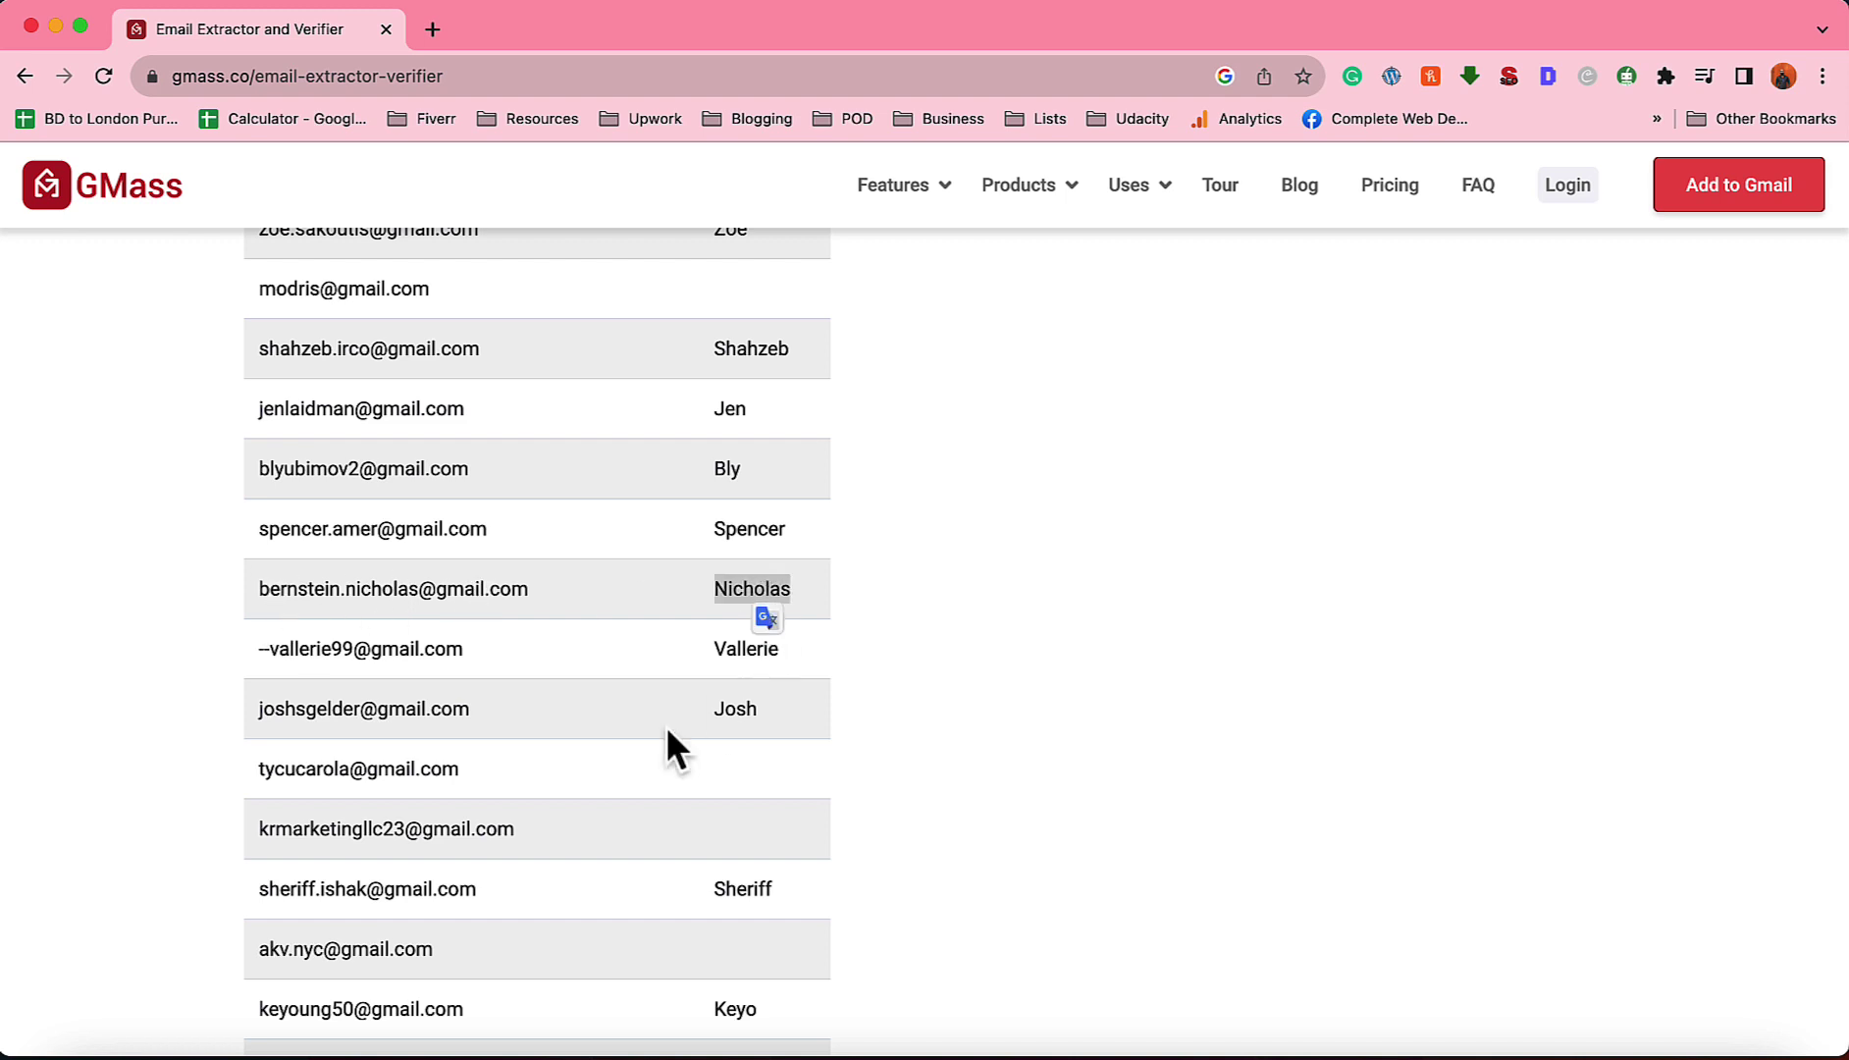
{"action": "scroll", "coordinate": [677, 835], "scroll_direction": "down", "scroll_amount": 5}
{"action": "scroll", "coordinate": [659, 950], "scroll_direction": "up", "scroll_amount": 3}
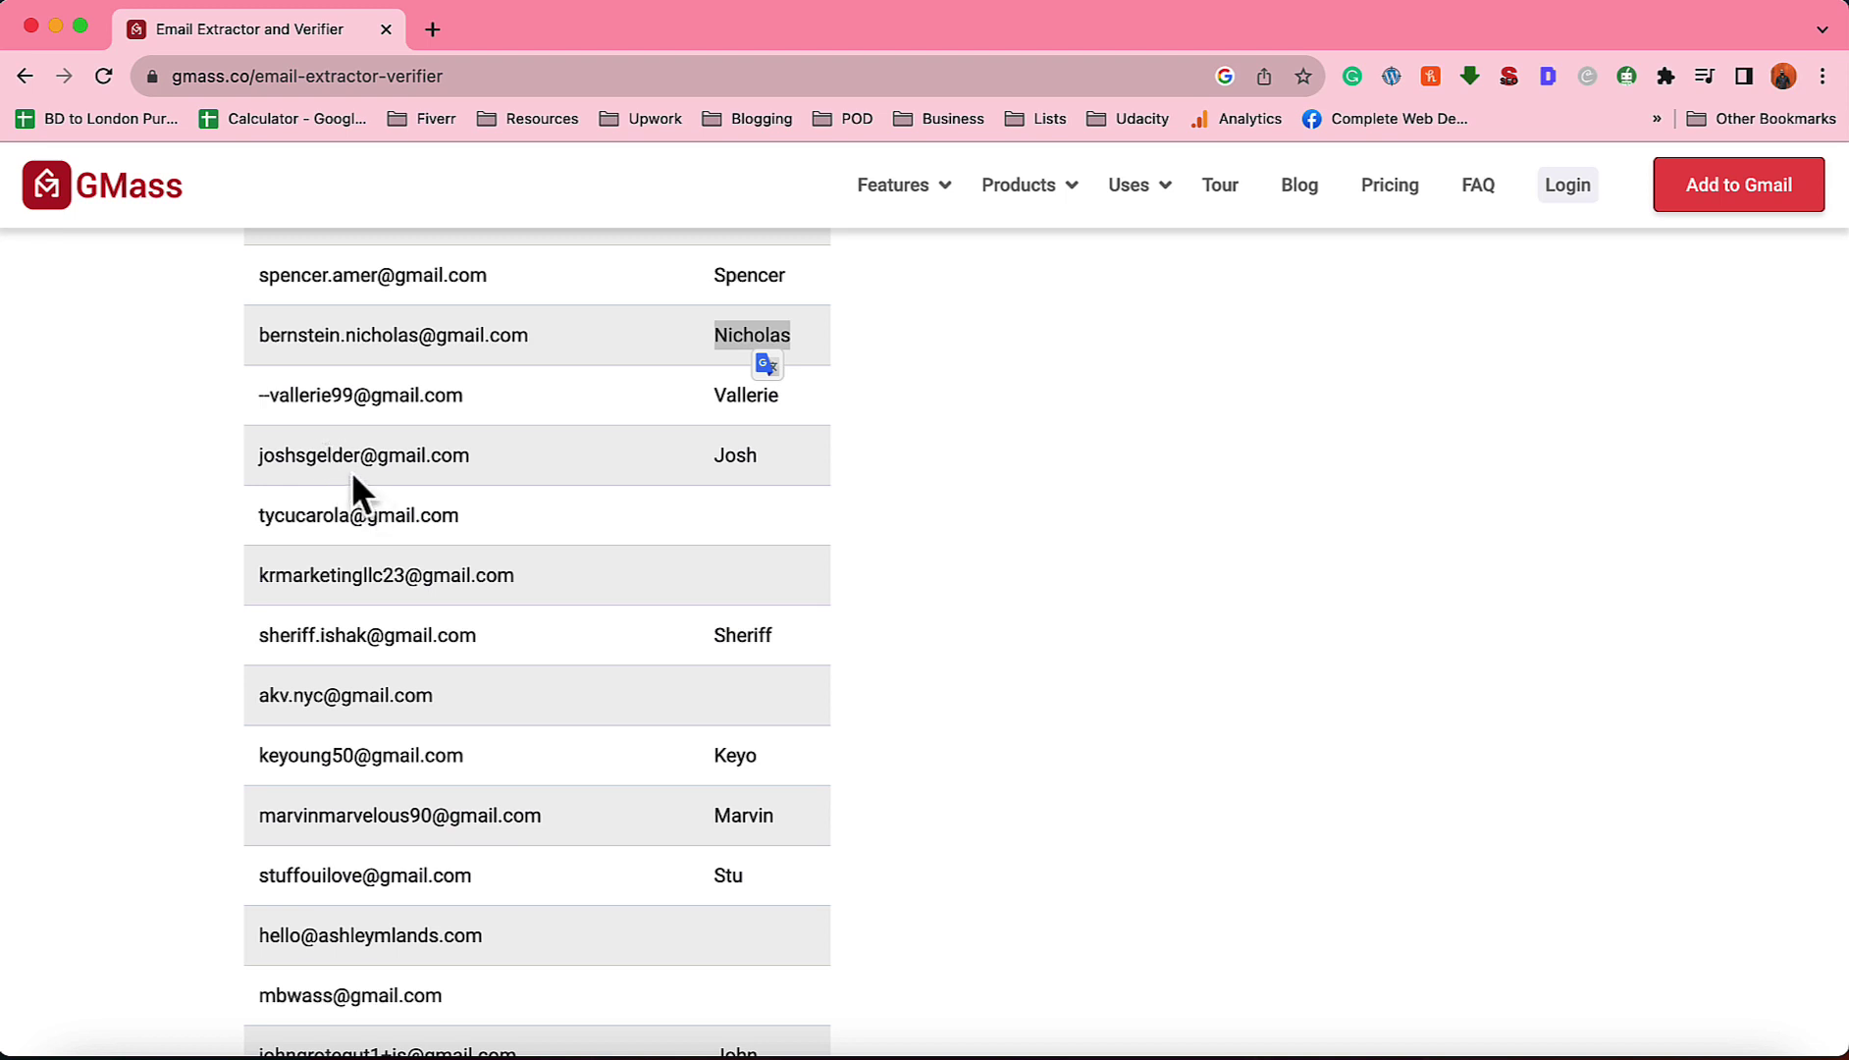
{"action": "left_click", "coordinate": [752, 461]}
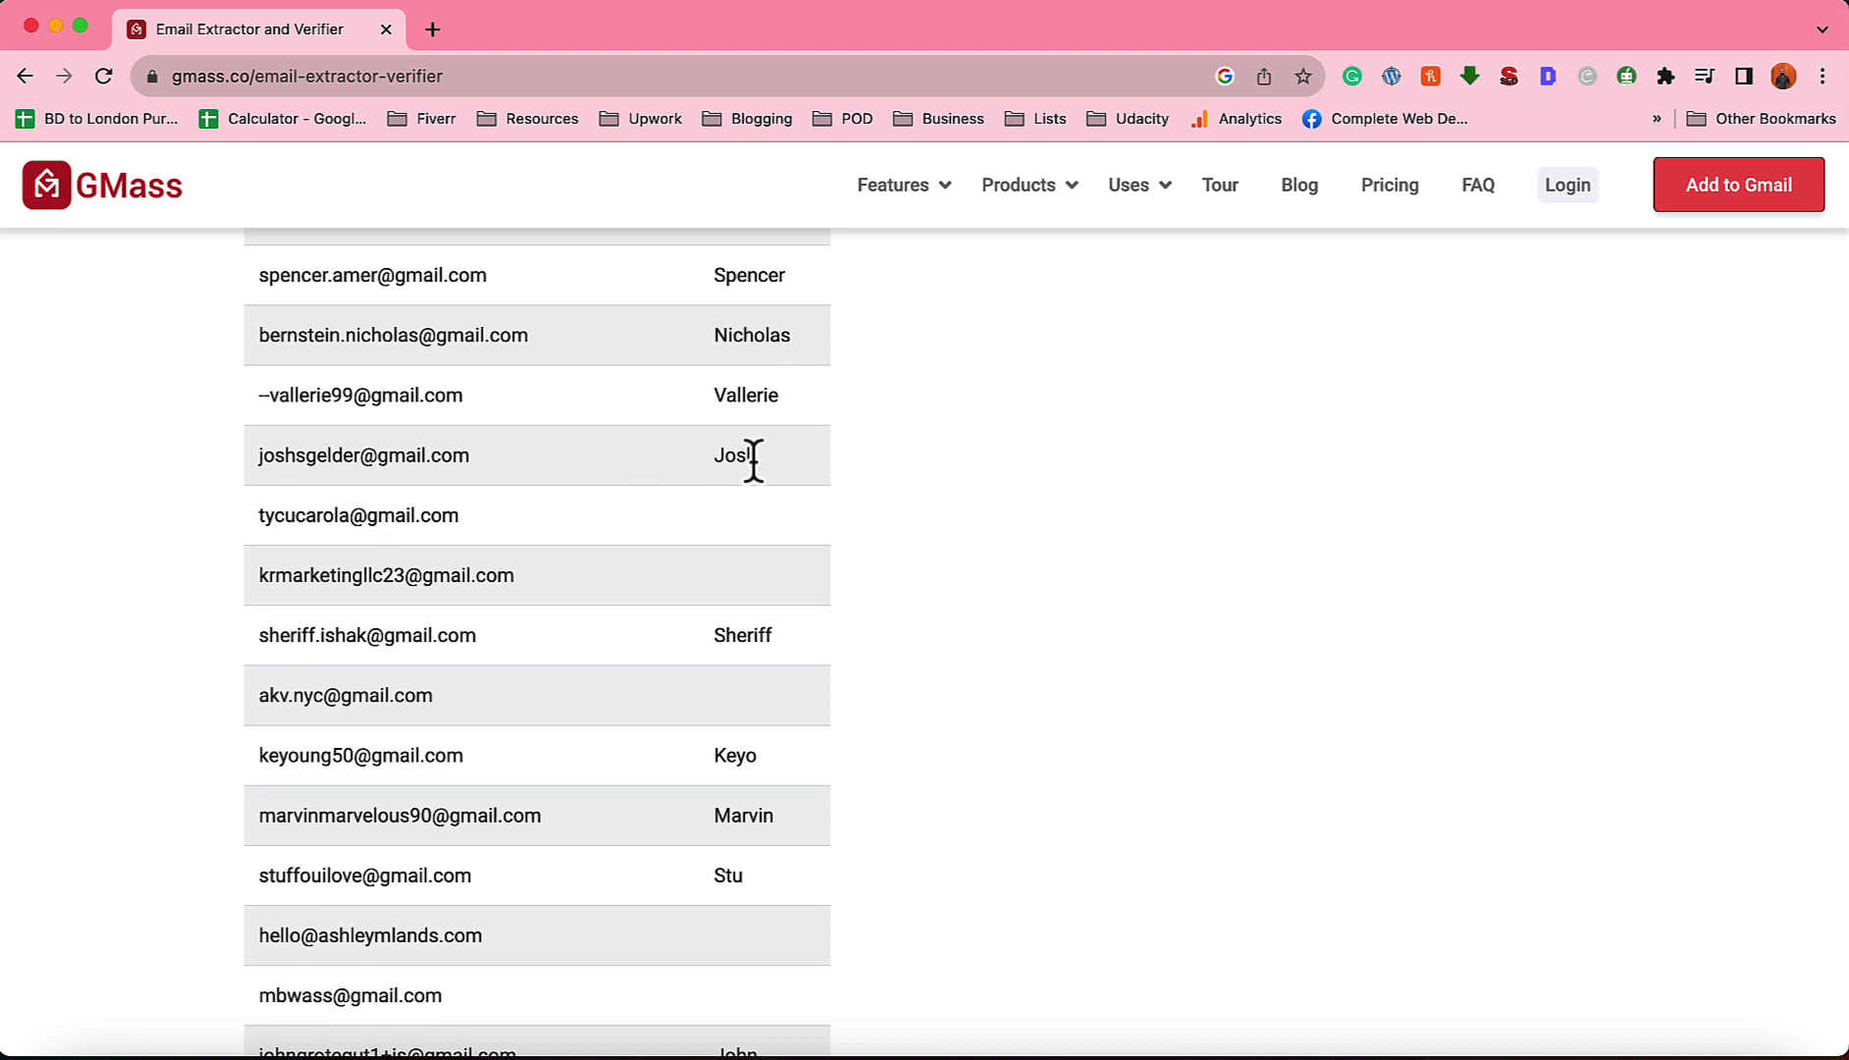
{"action": "scroll", "coordinate": [585, 835], "scroll_direction": "down", "scroll_amount": 2}
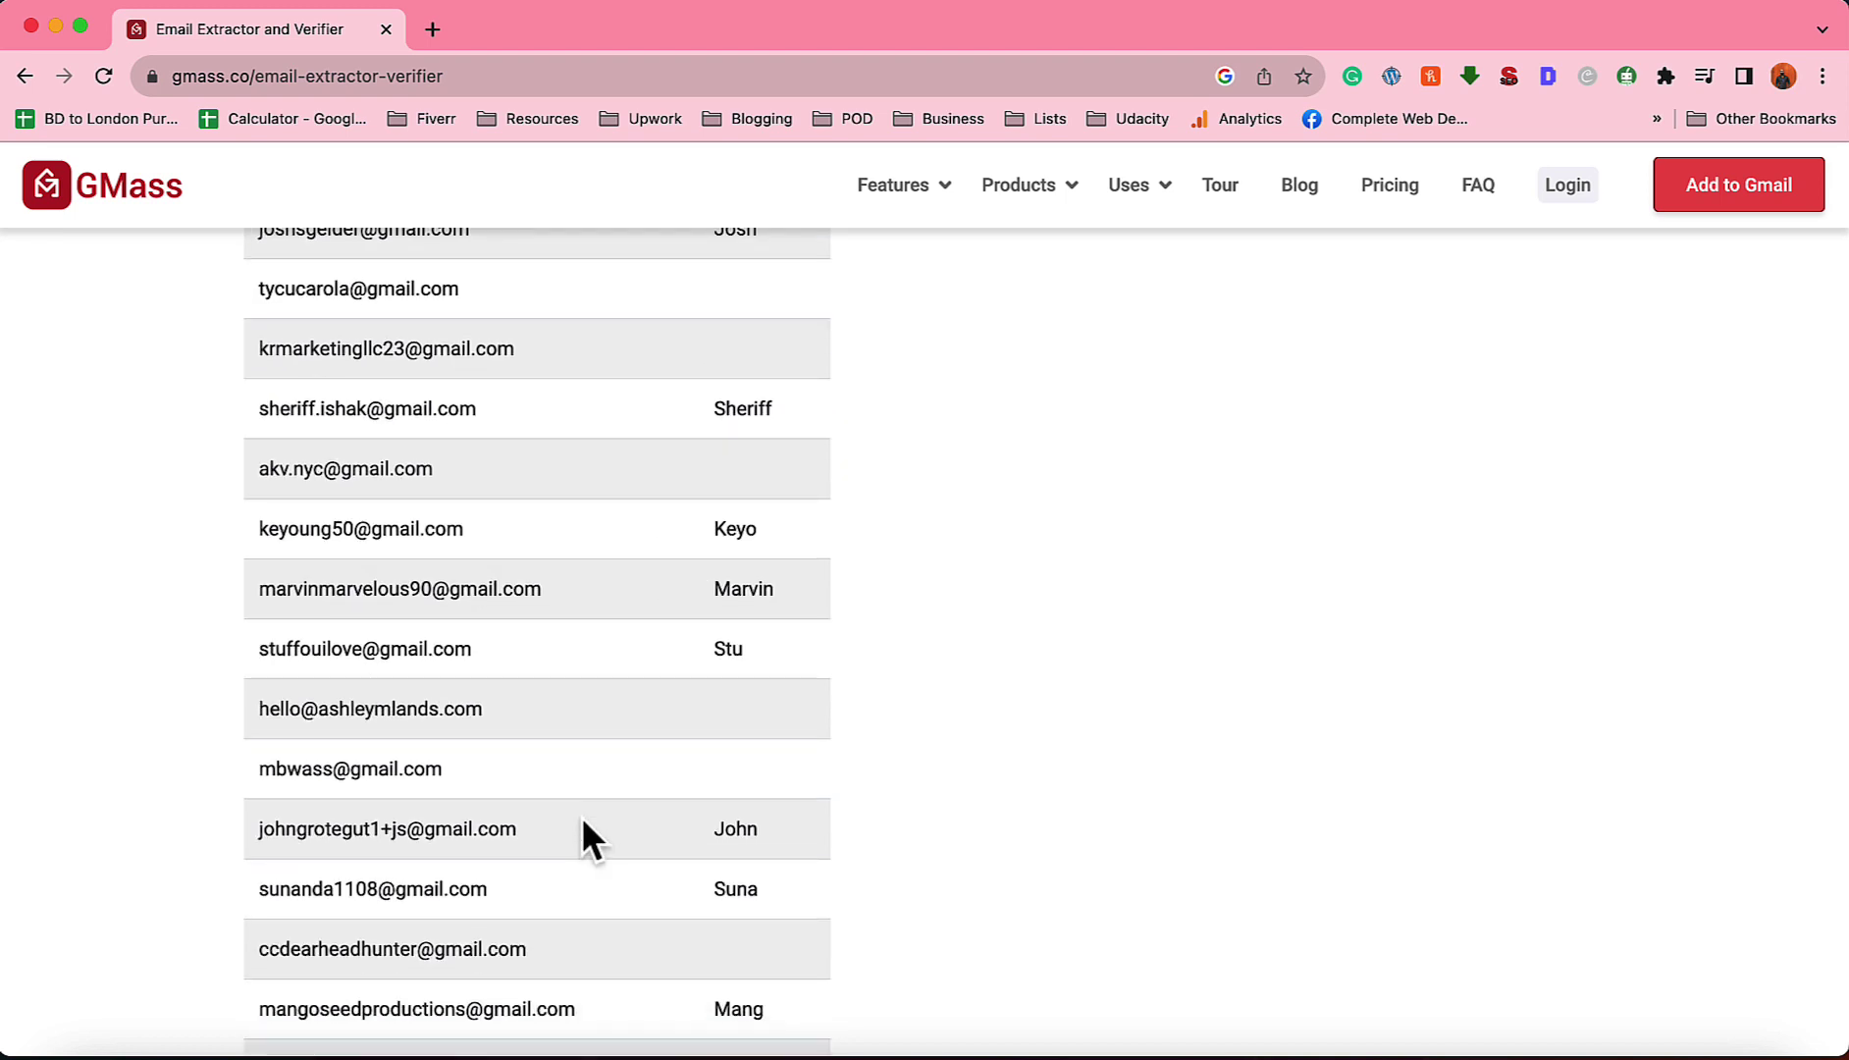
{"action": "scroll", "coordinate": [1060, 884], "scroll_direction": "up", "scroll_amount": 10}
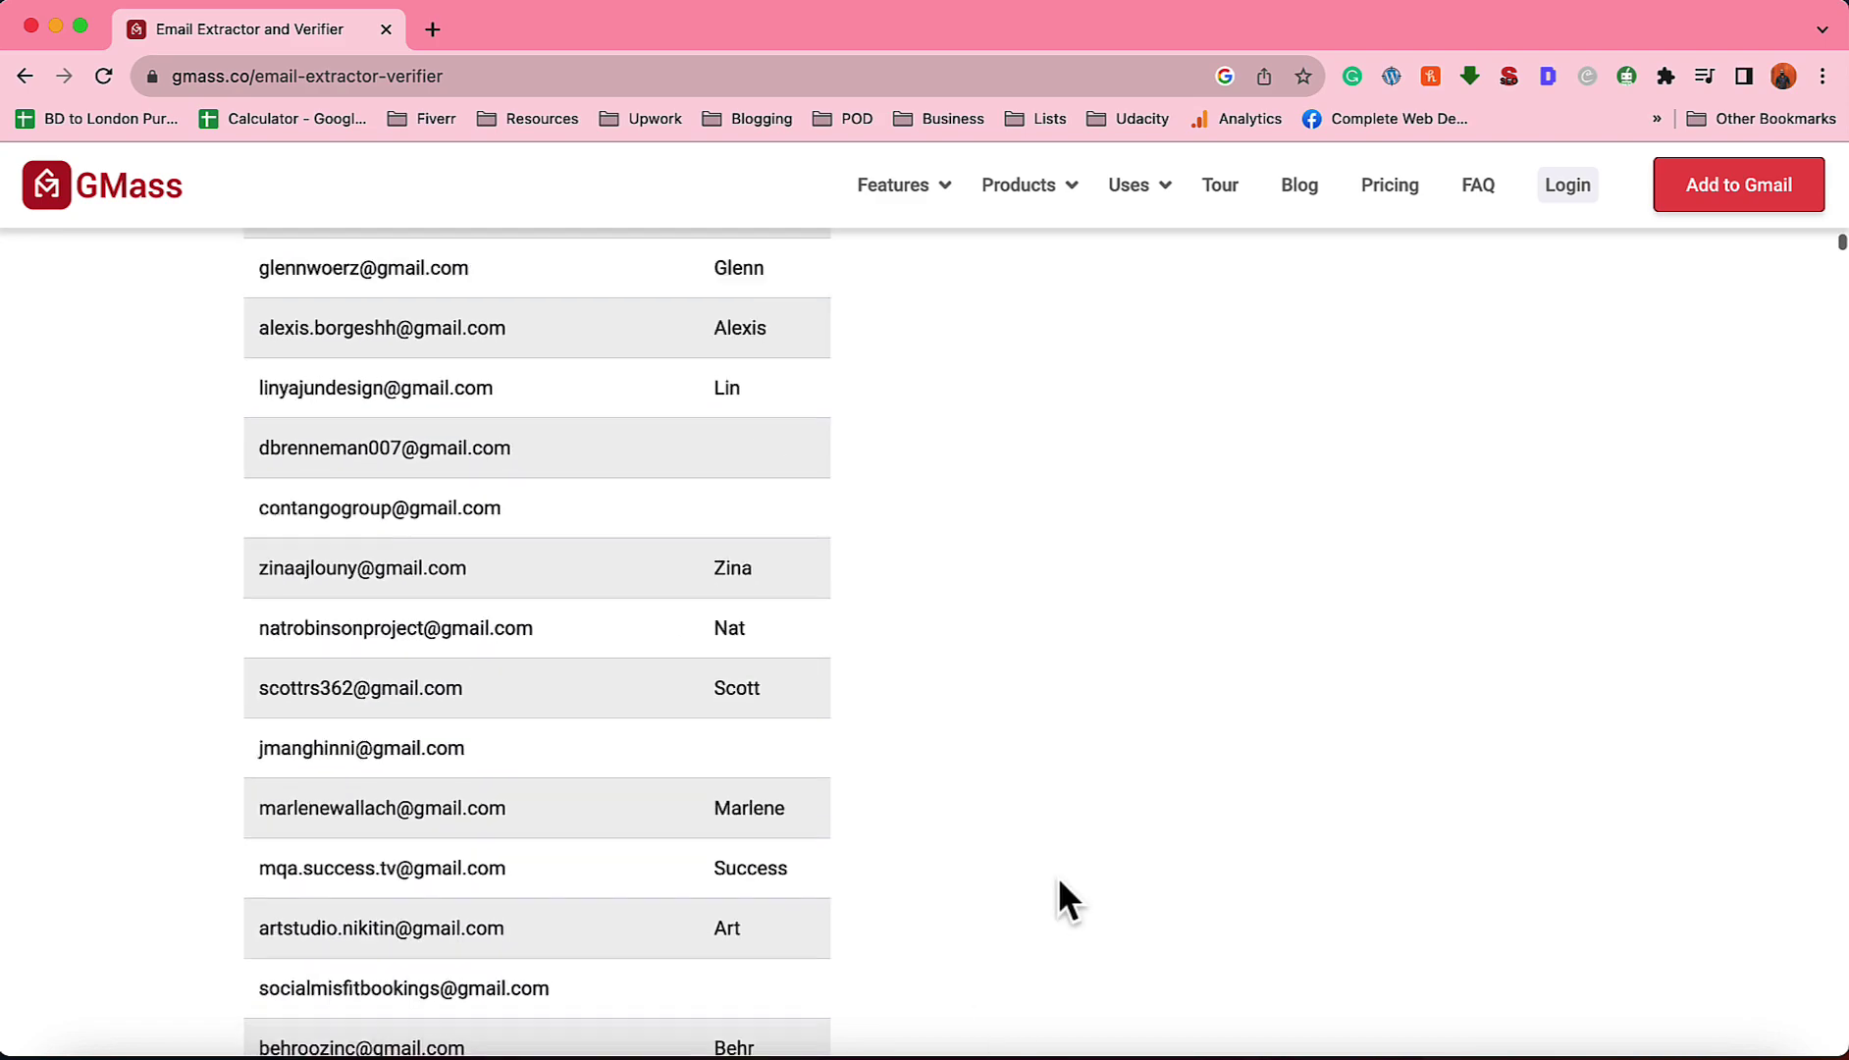
{"action": "scroll", "coordinate": [1057, 877], "scroll_direction": "up", "scroll_amount": 10}
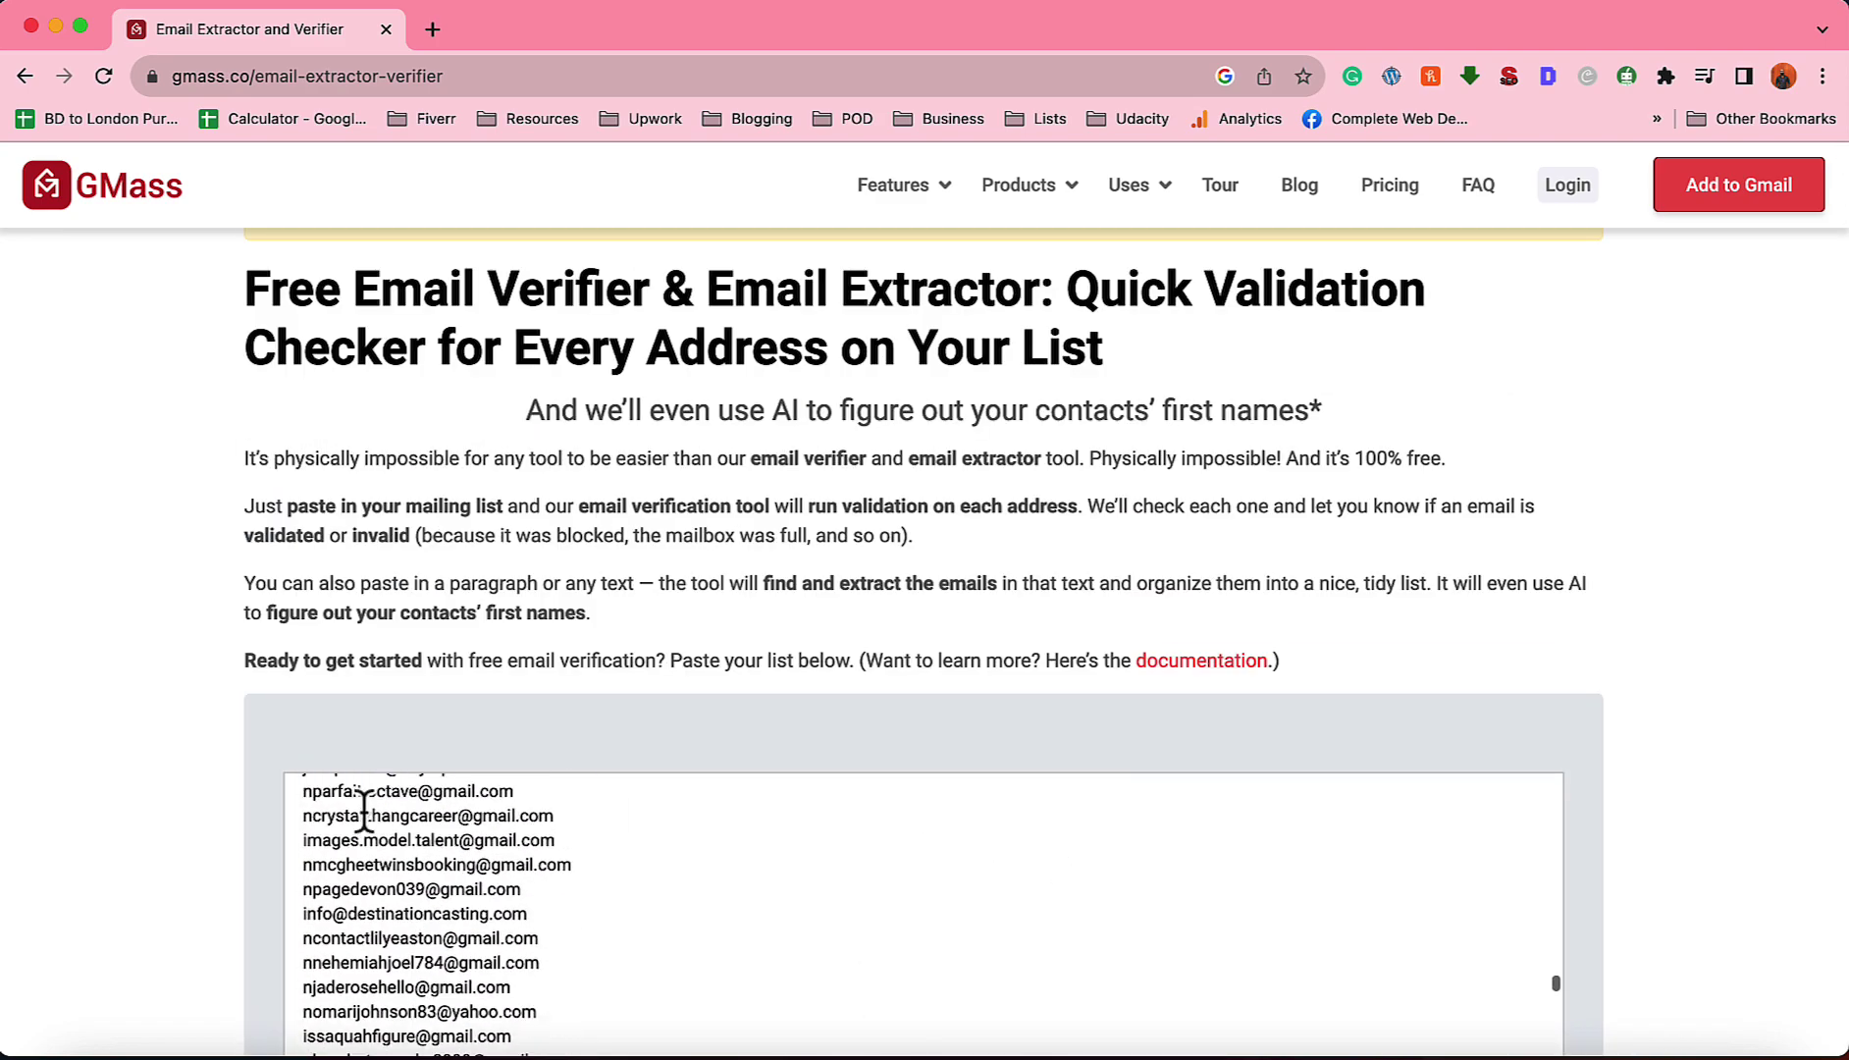
Copy the extracted addresses with first names included until GMass reports Success.
{"action": "scroll", "coordinate": [7, 864], "scroll_direction": "down", "scroll_amount": 7}
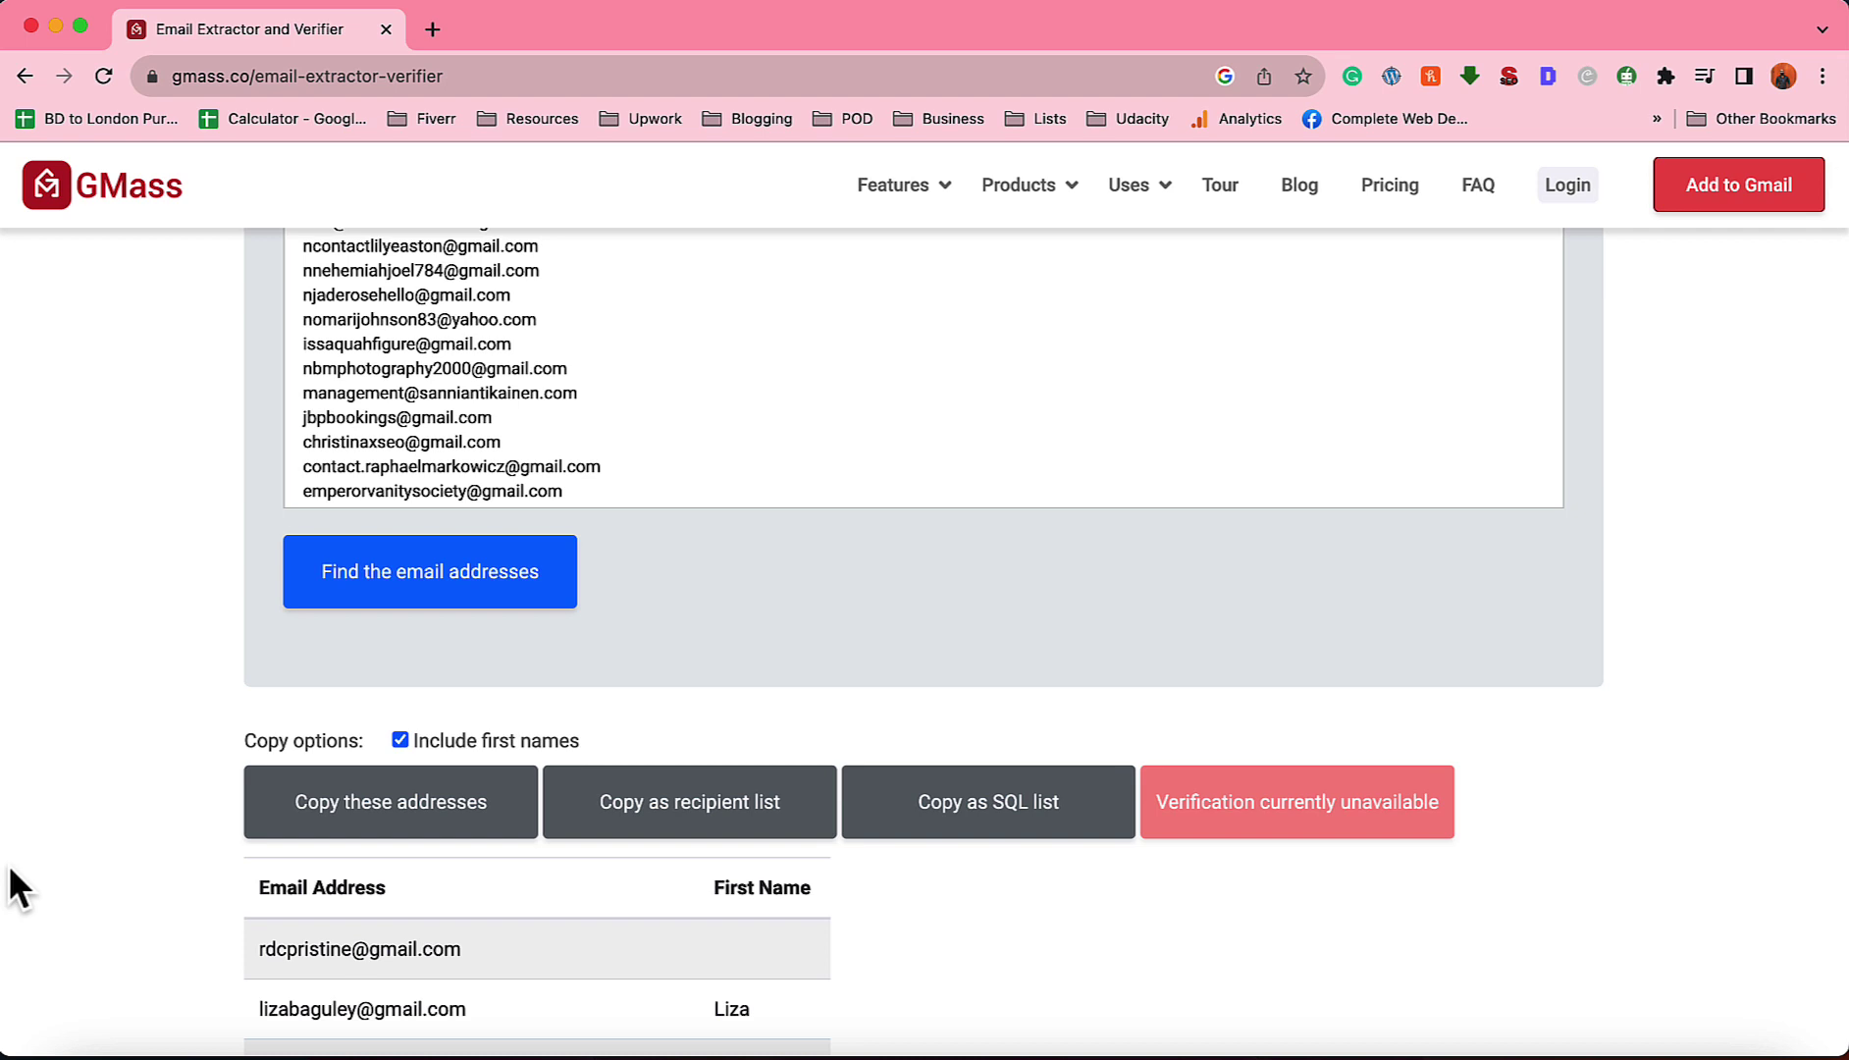
{"action": "left_click", "coordinate": [374, 825]}
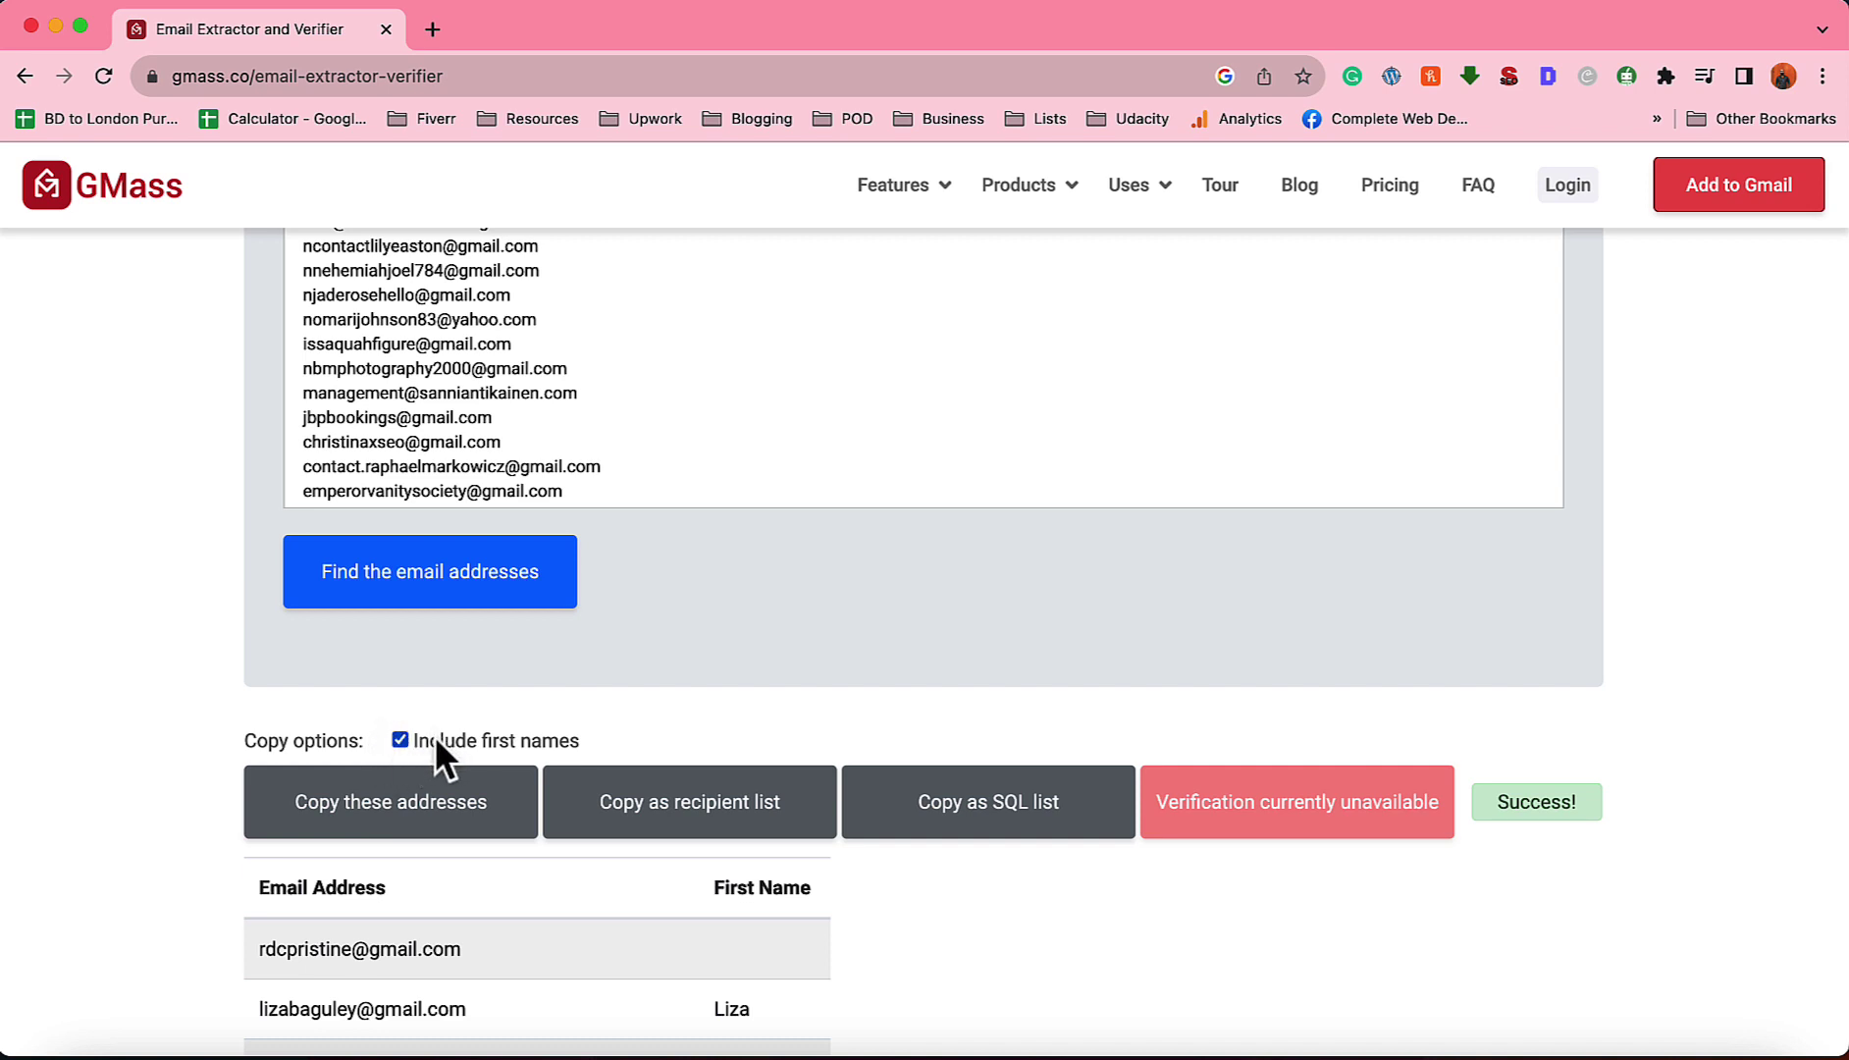
{"action": "left_click", "coordinate": [398, 807]}
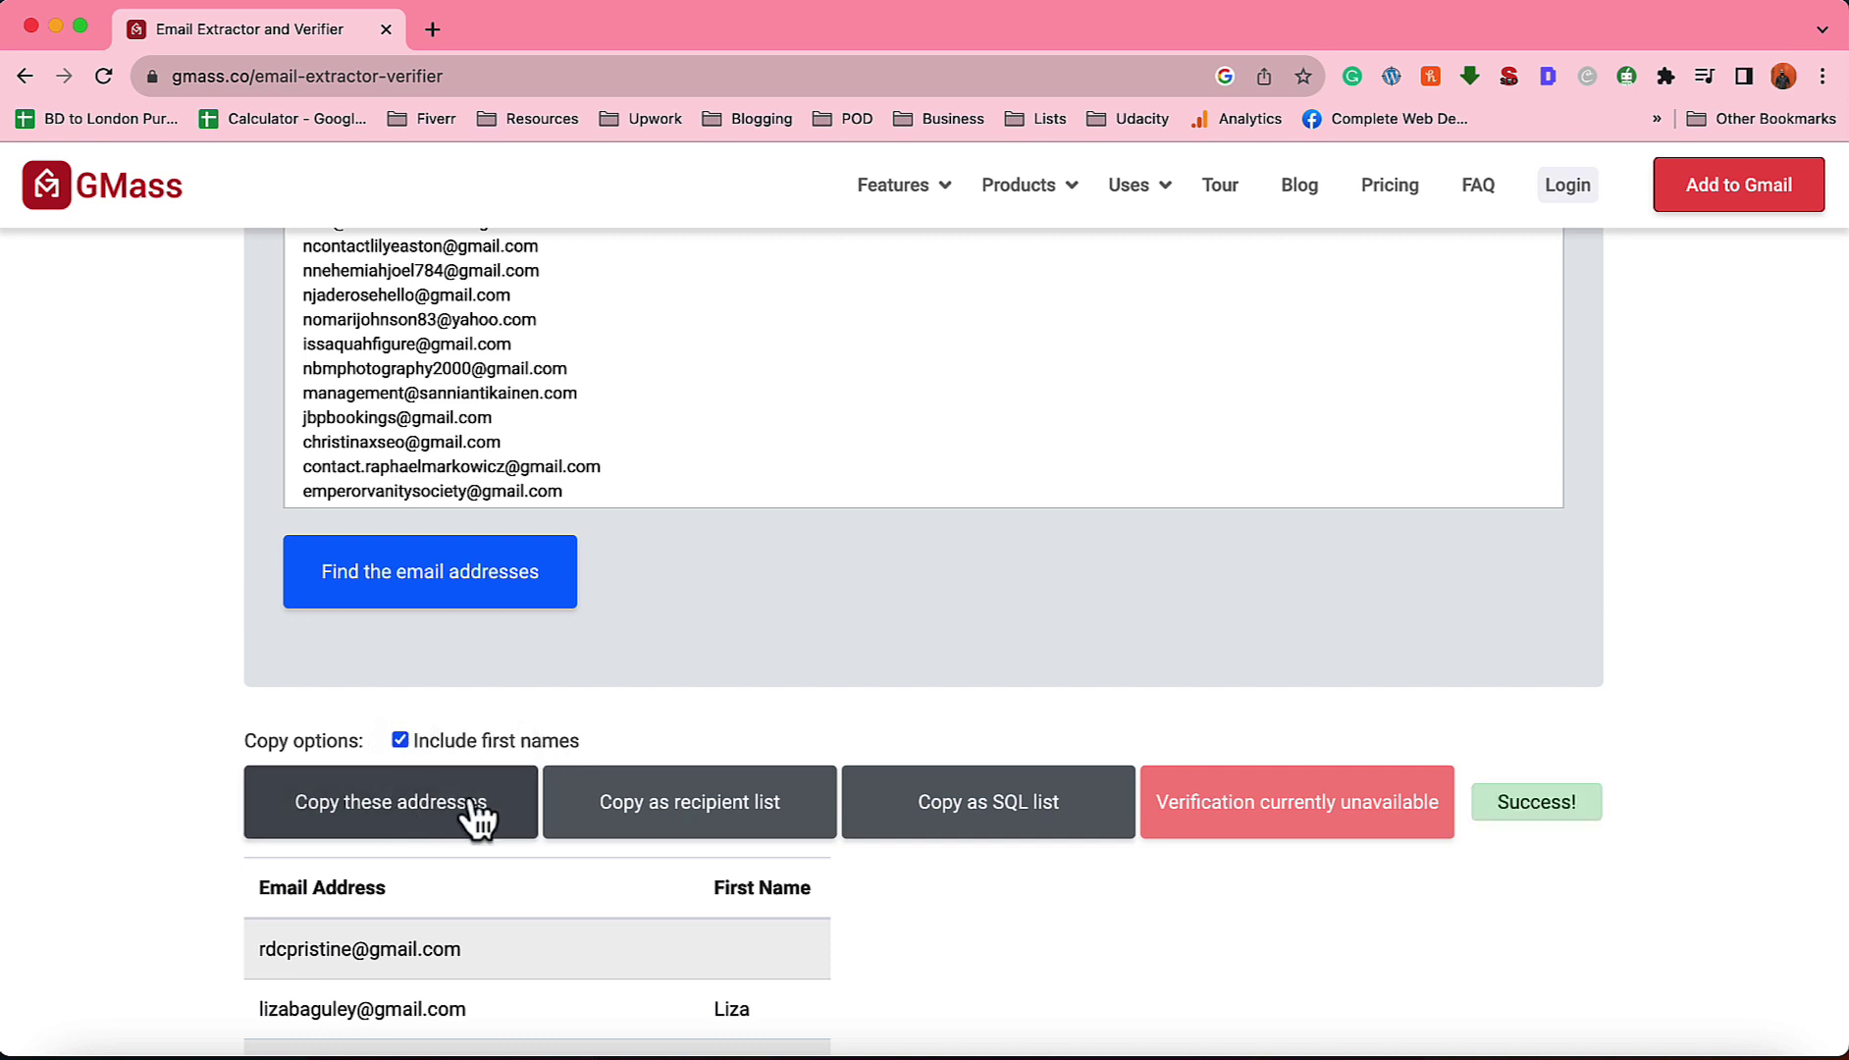
Back in Excel, paste the GMass Email and FirstName results starting at cell E1.
{"action": "left_click", "coordinate": [1213, 1055]}
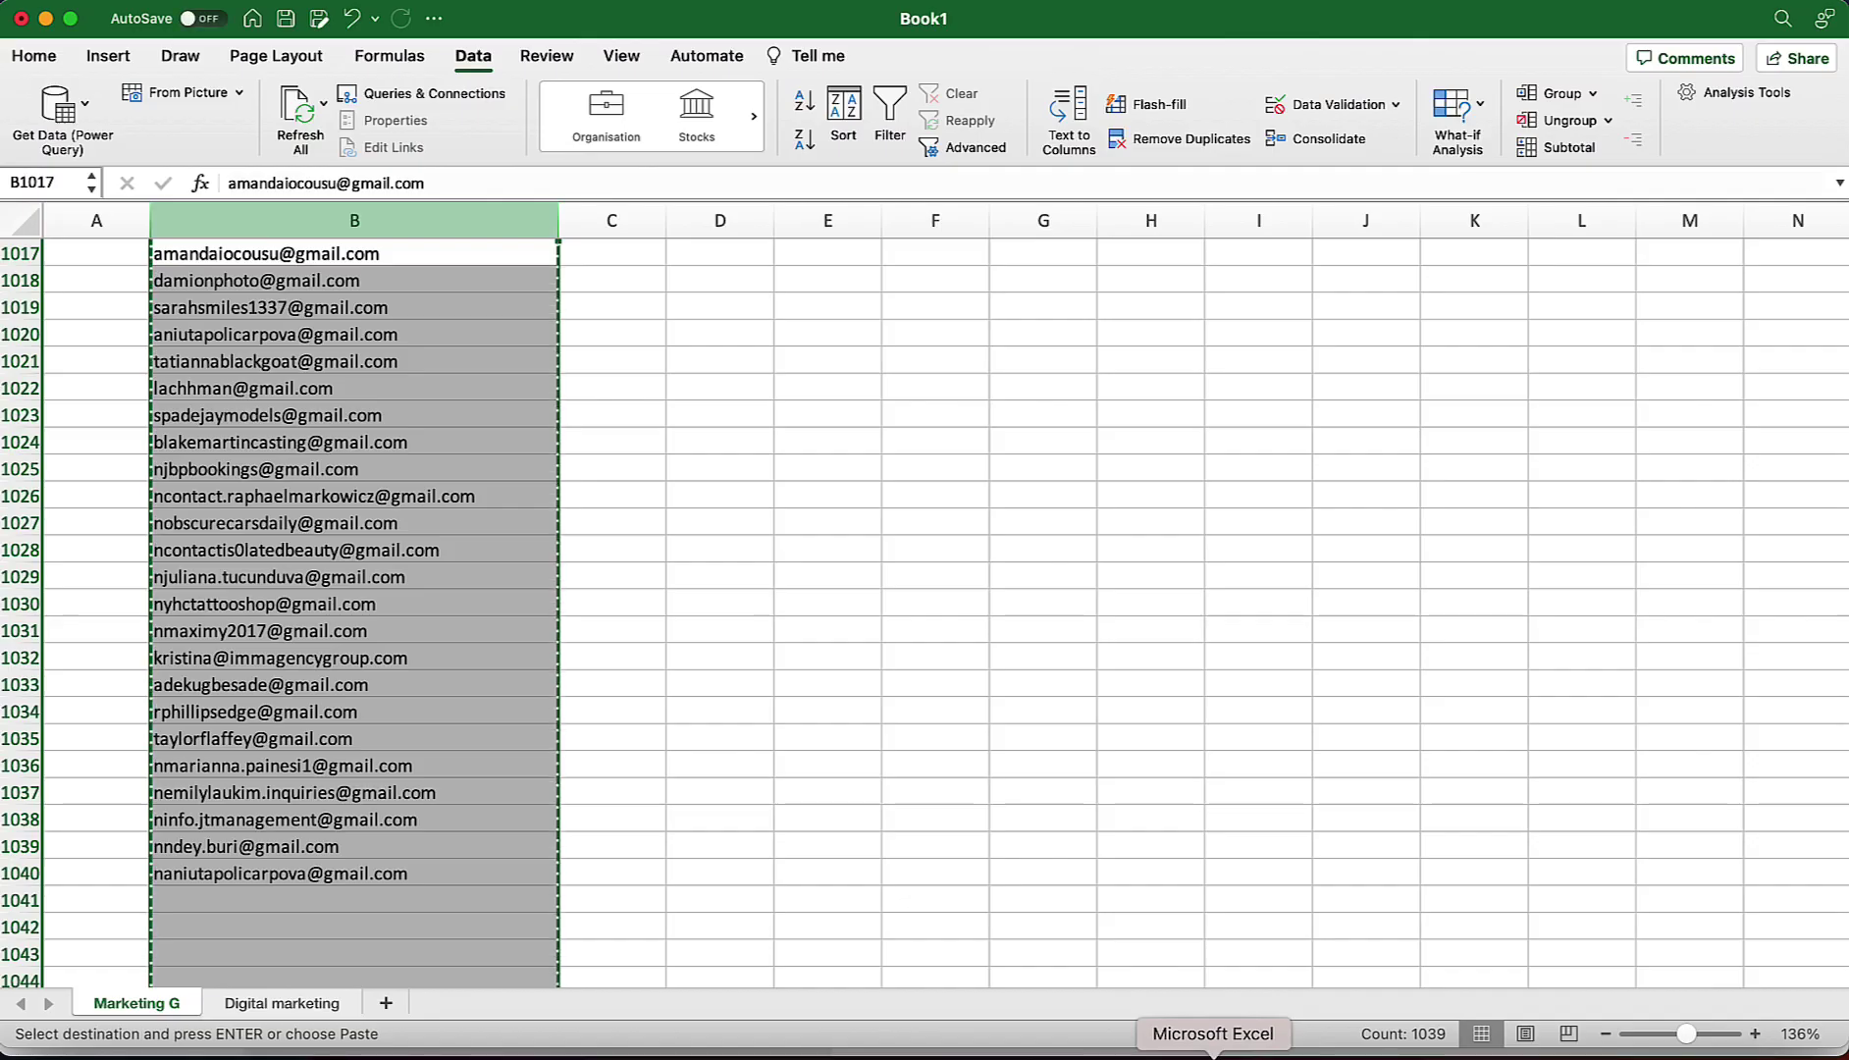
{"action": "scroll", "coordinate": [1106, 545], "scroll_direction": "up", "scroll_amount": 10}
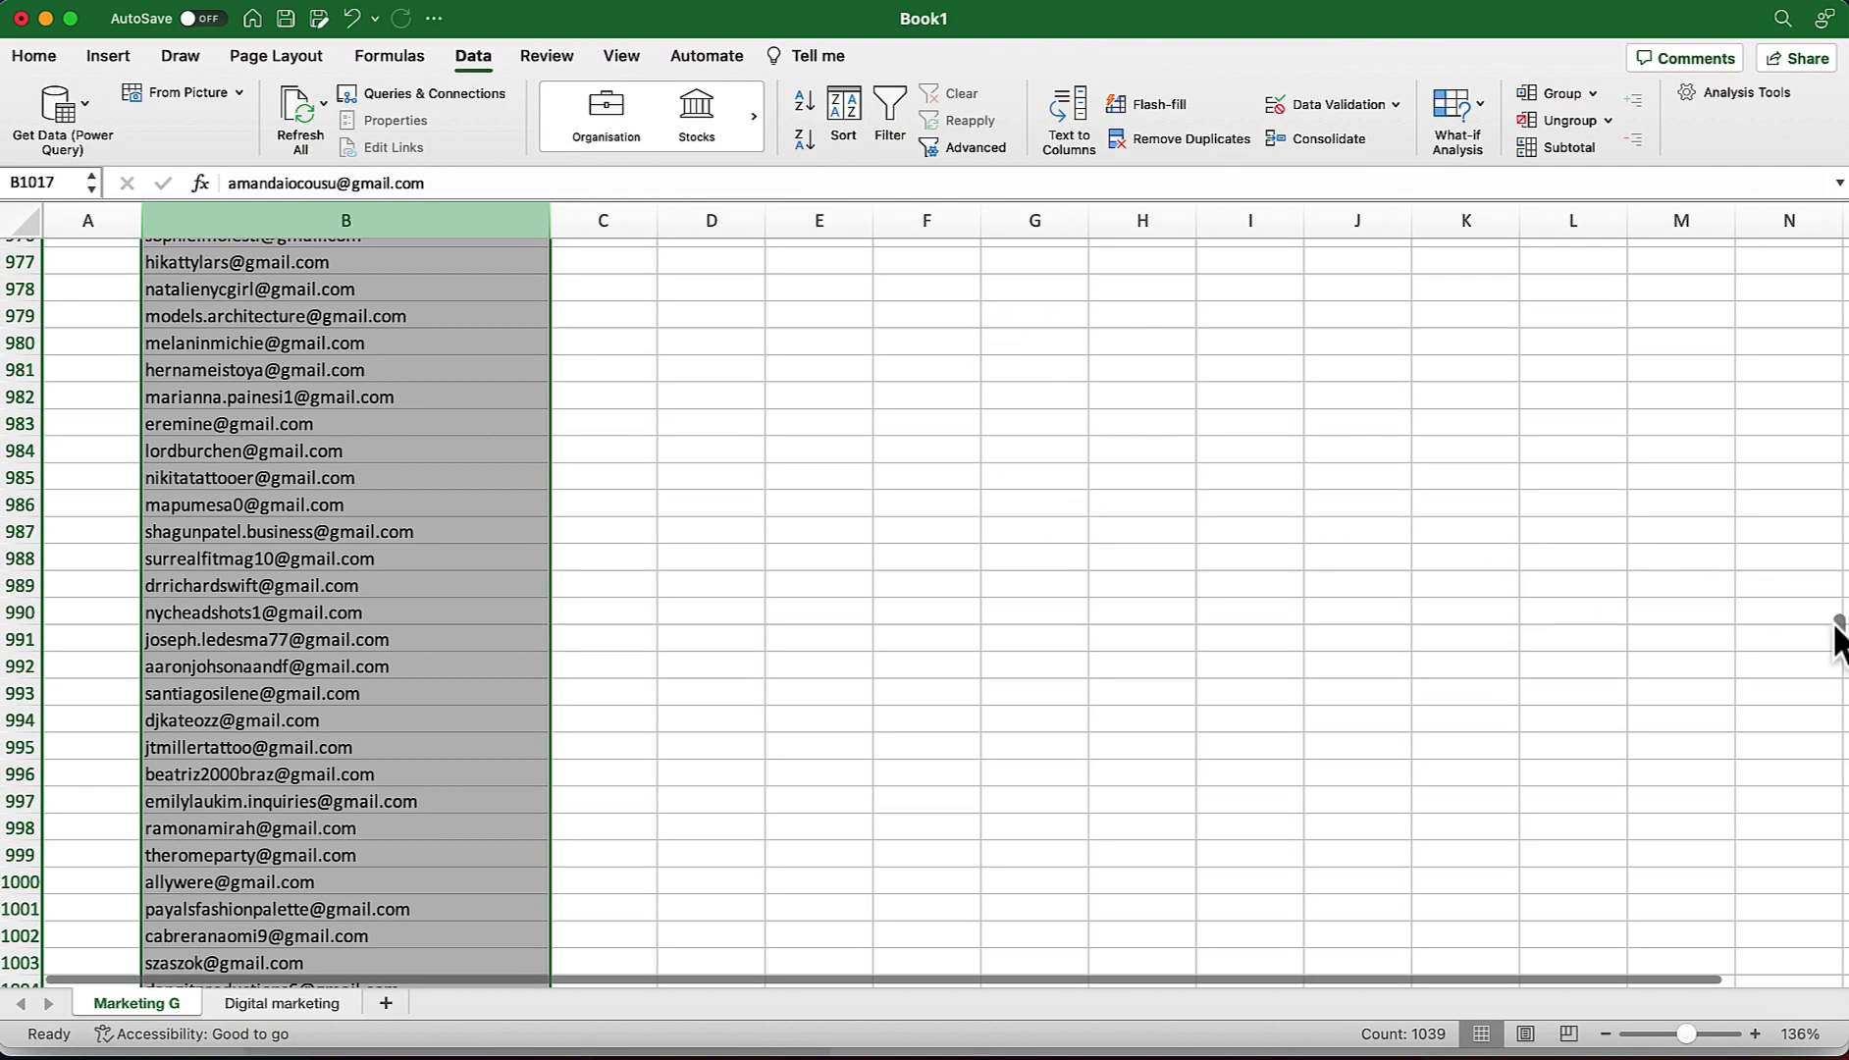
{"action": "left_click_drag", "start_coordinate": [1839, 636], "coordinate": [1831, 255]}
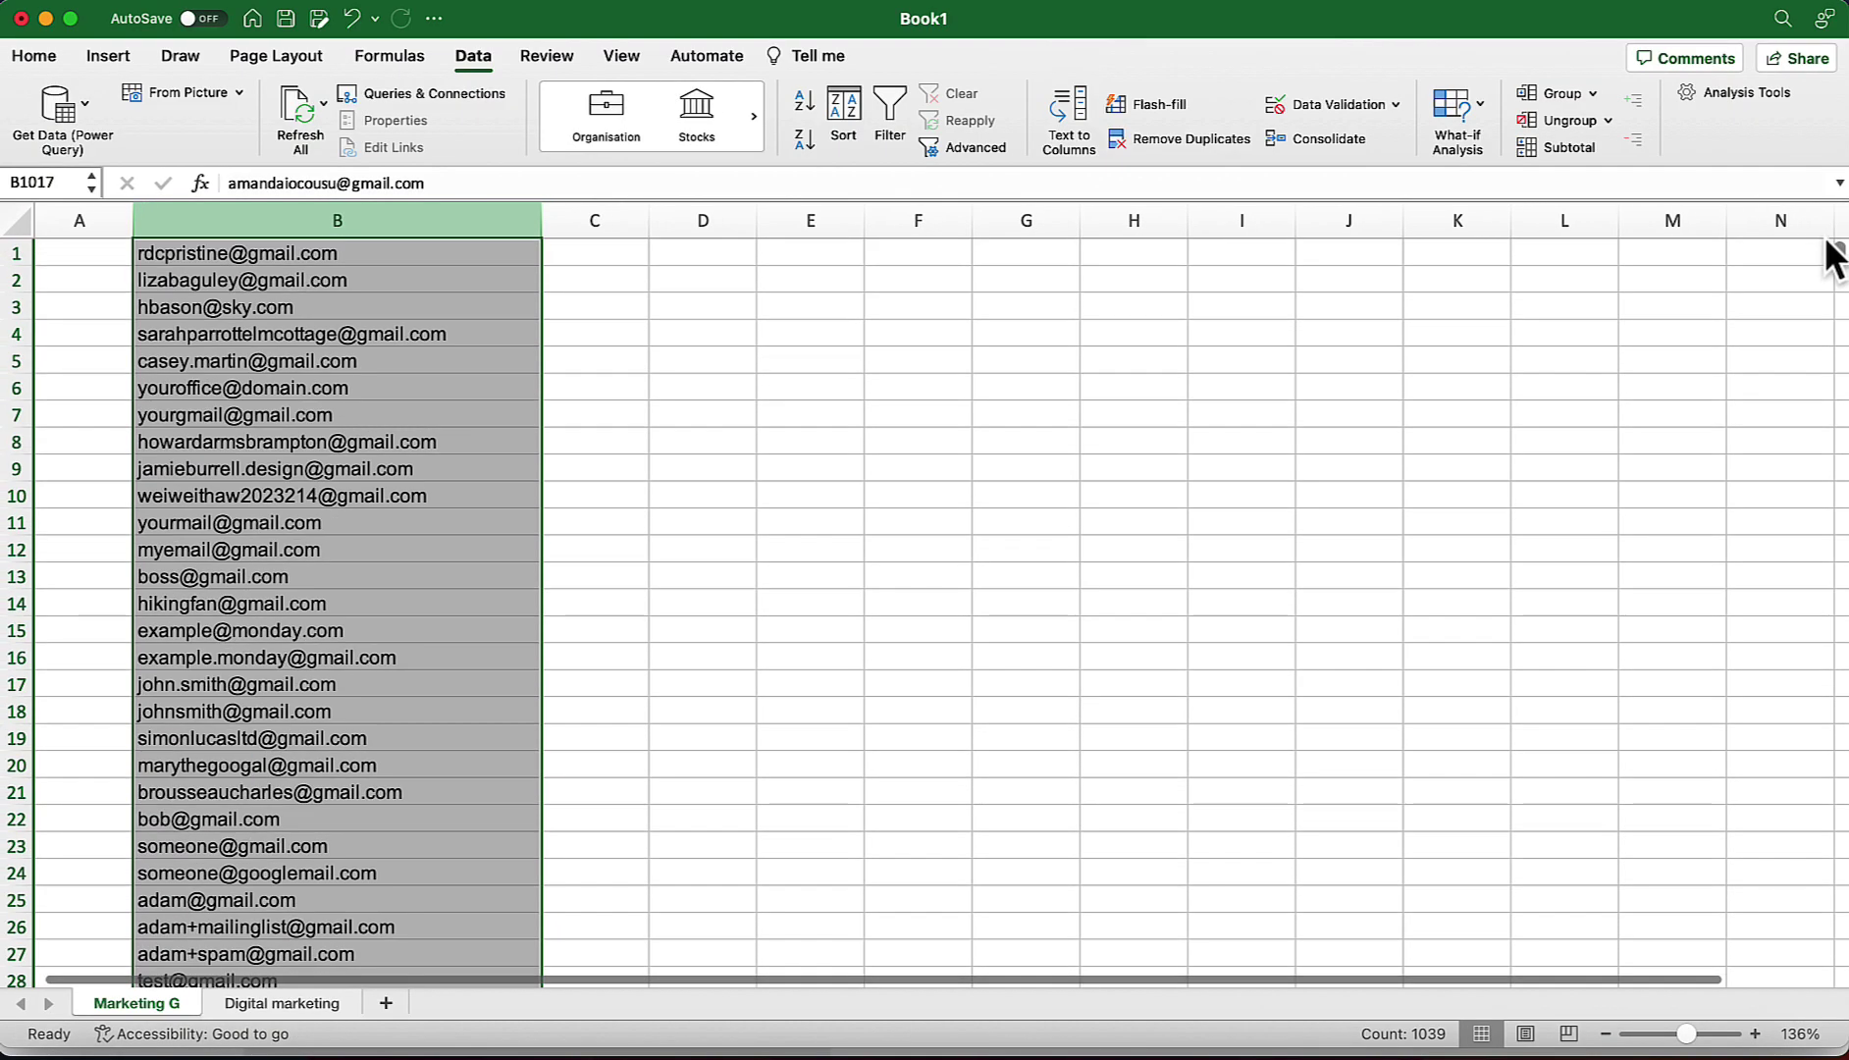
{"action": "left_click", "coordinate": [813, 252]}
{"action": "right_click", "coordinate": [817, 250]}
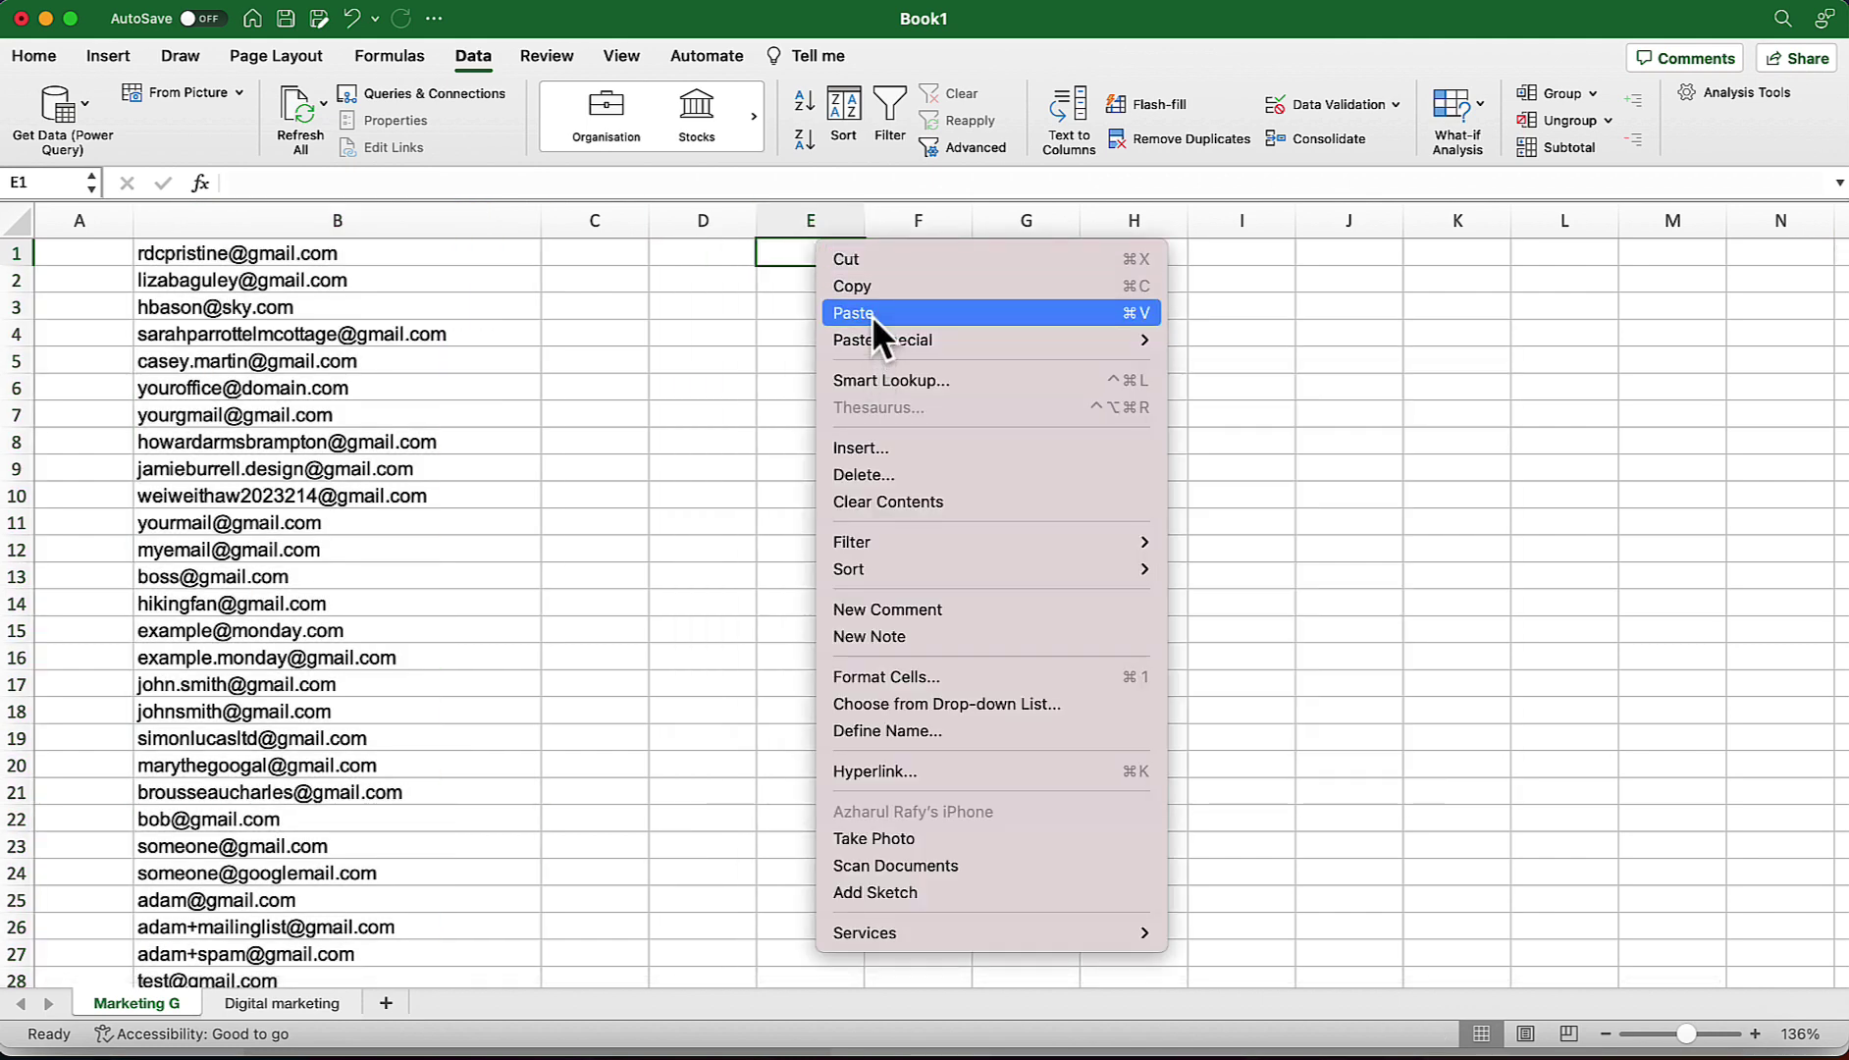
{"action": "left_click", "coordinate": [871, 314]}
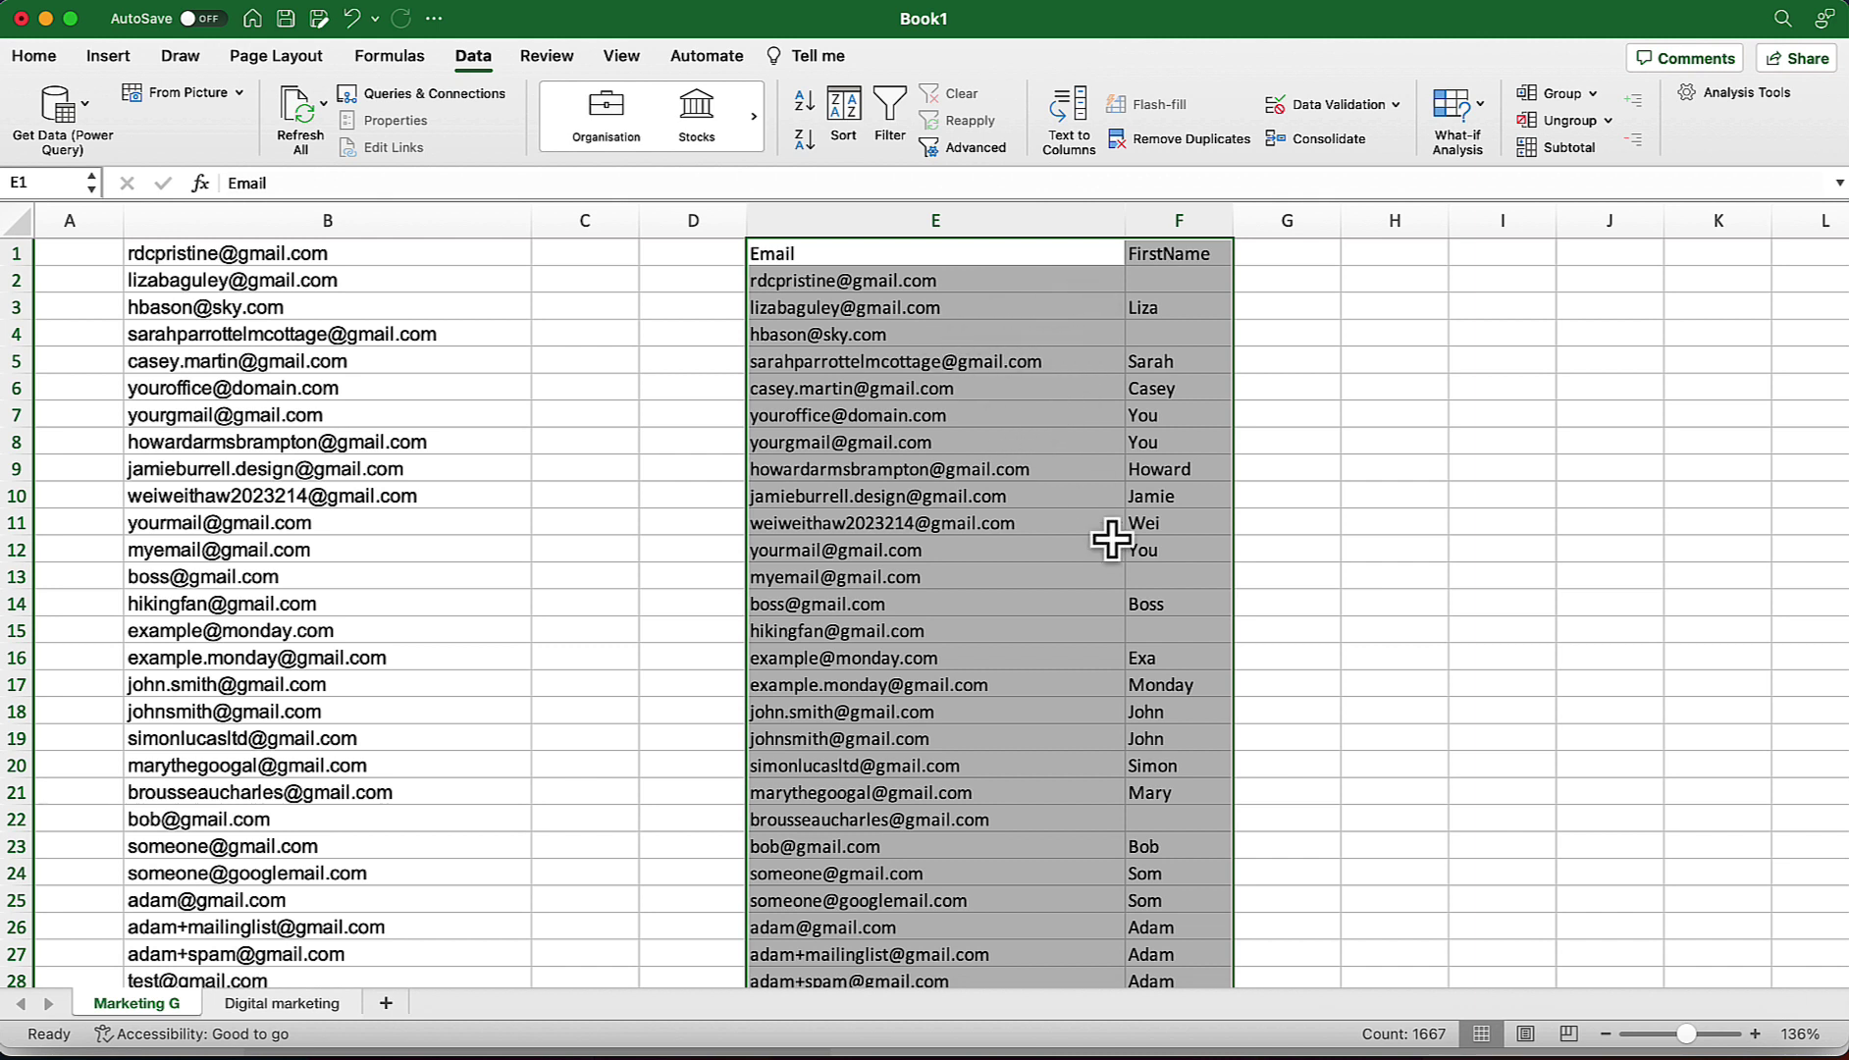
Append a comma and a first name to the address in cell E3.
{"action": "double_click", "coordinate": [986, 279]}
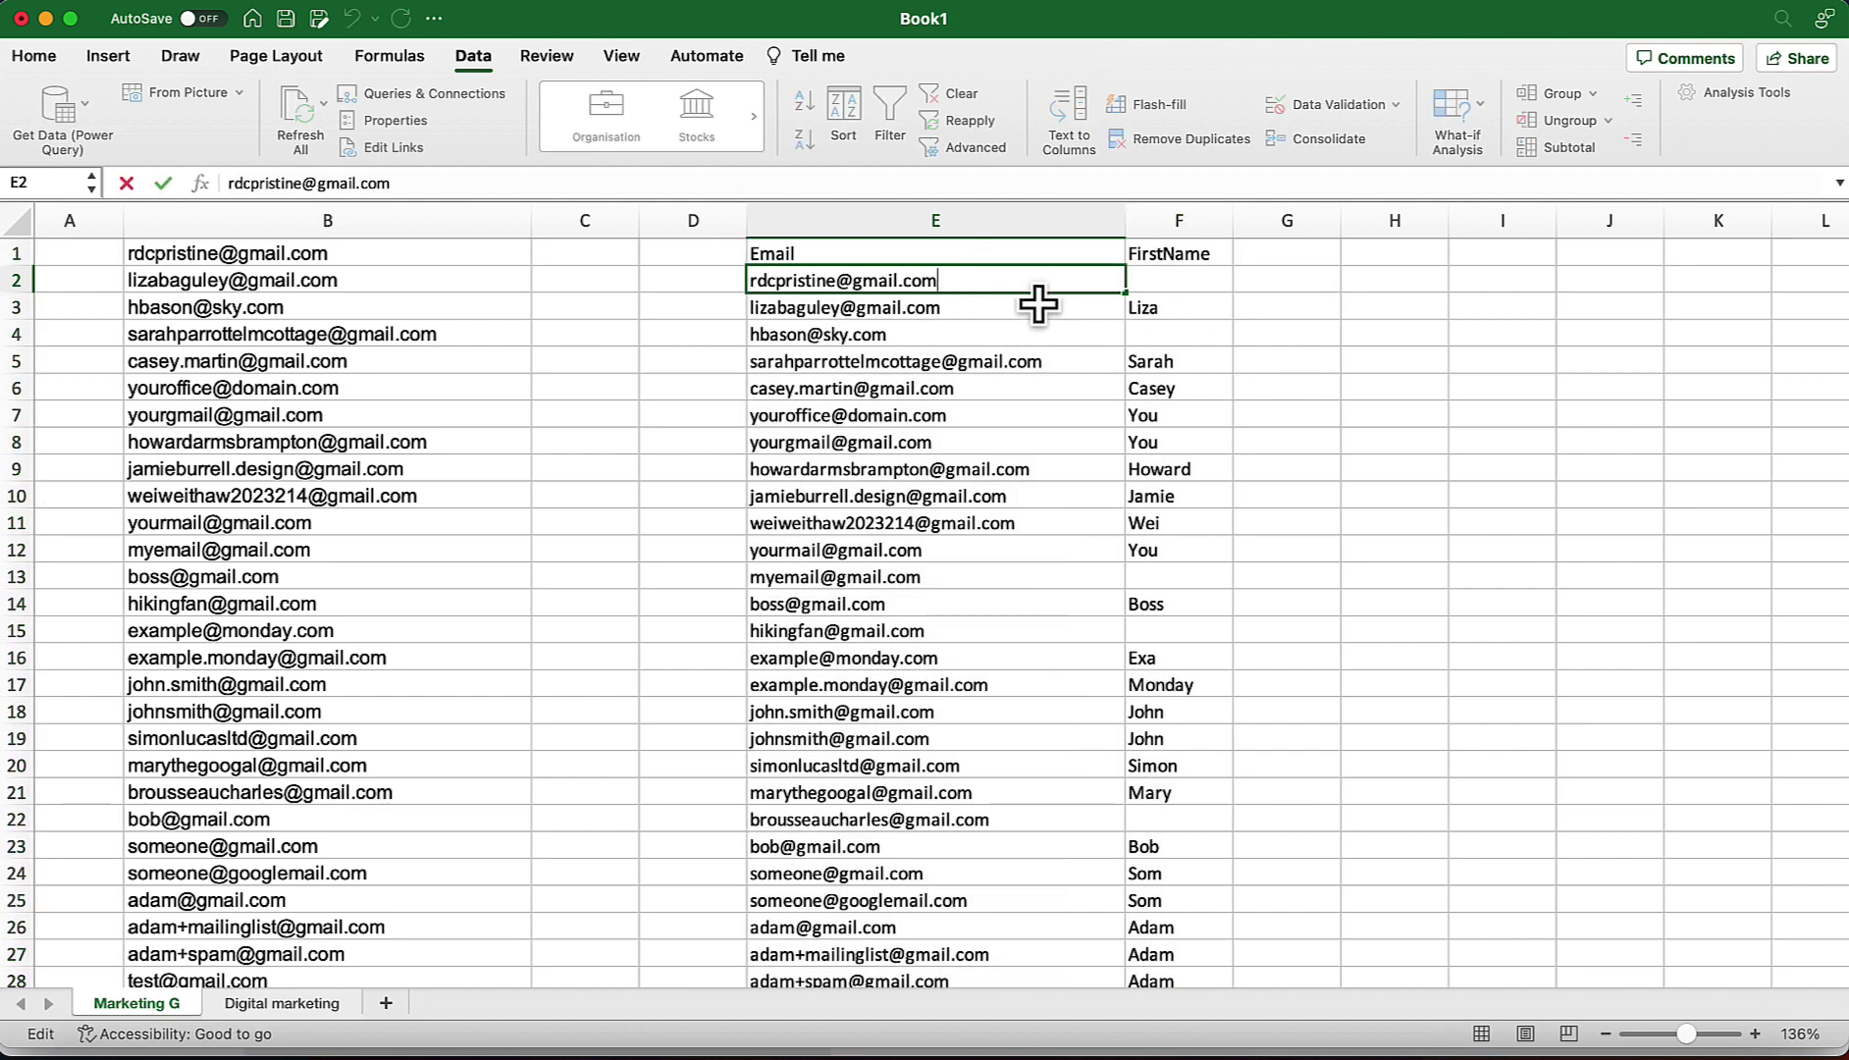
{"action": "double_click", "coordinate": [1027, 306]}
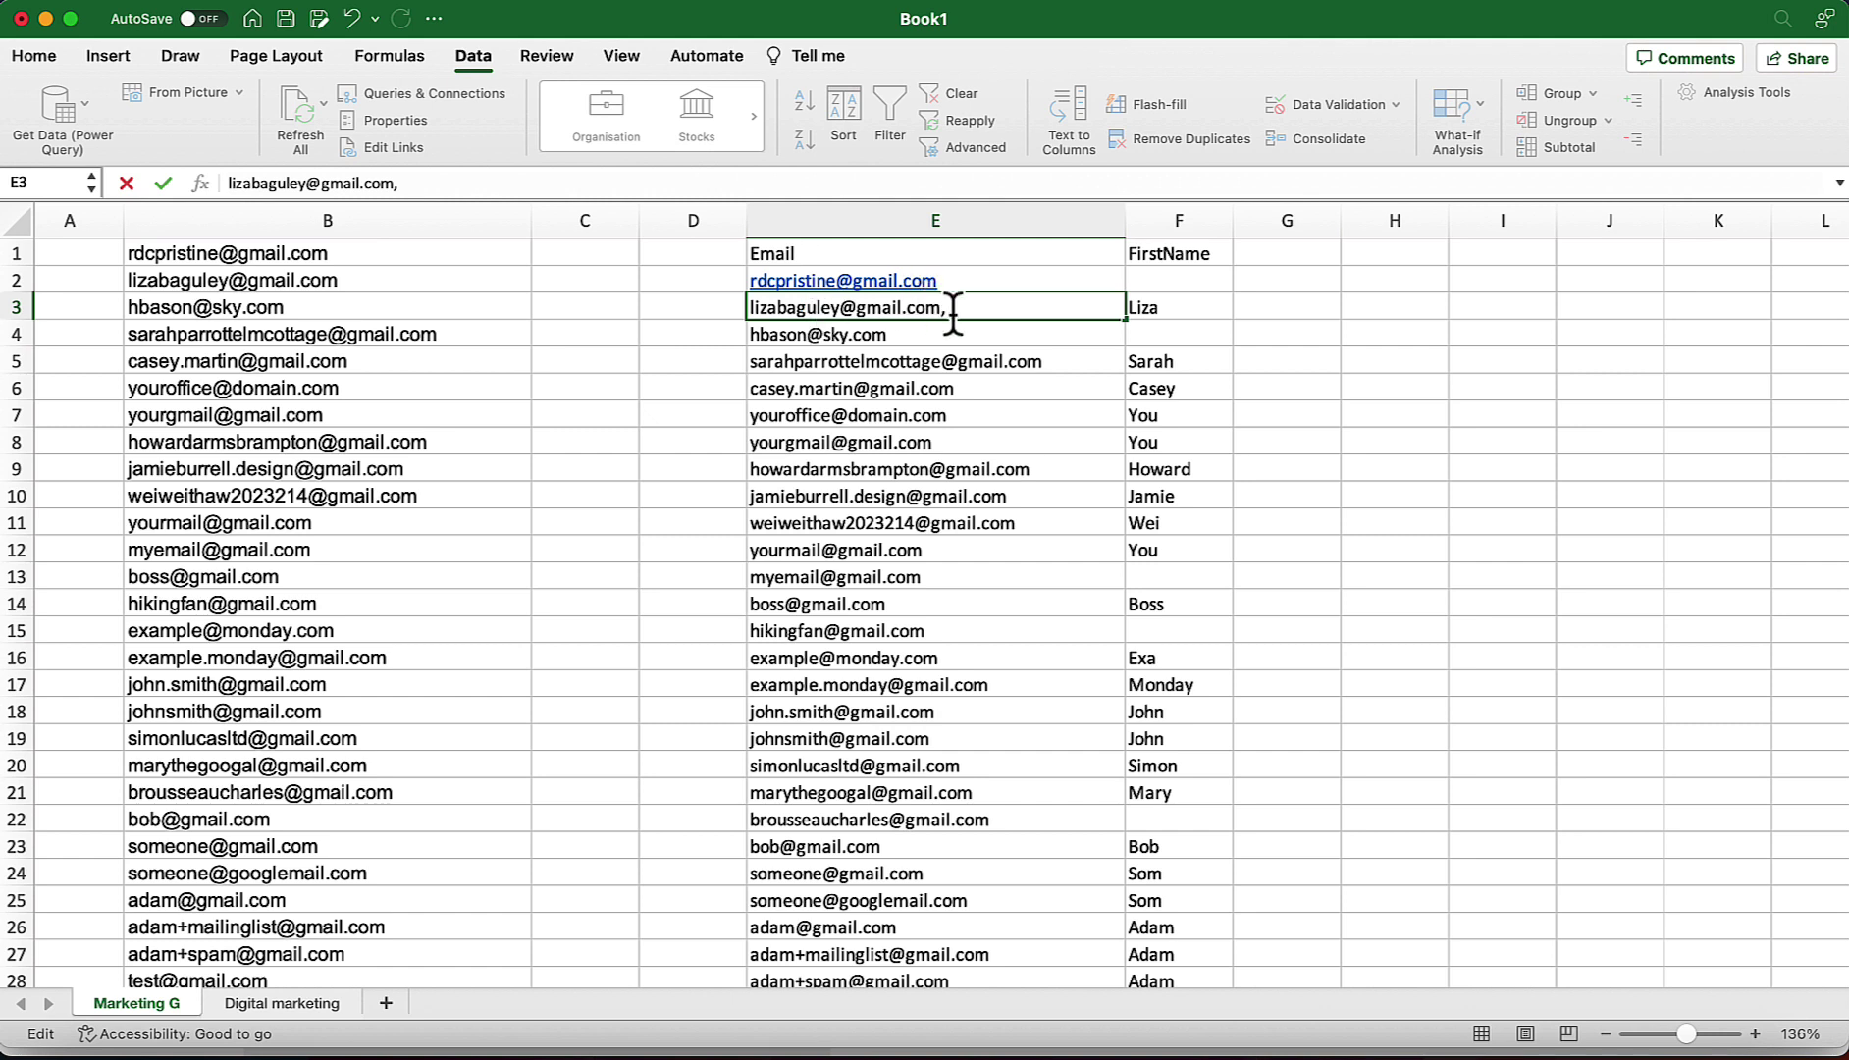
{"action": "left_click", "coordinate": [1286, 365]}
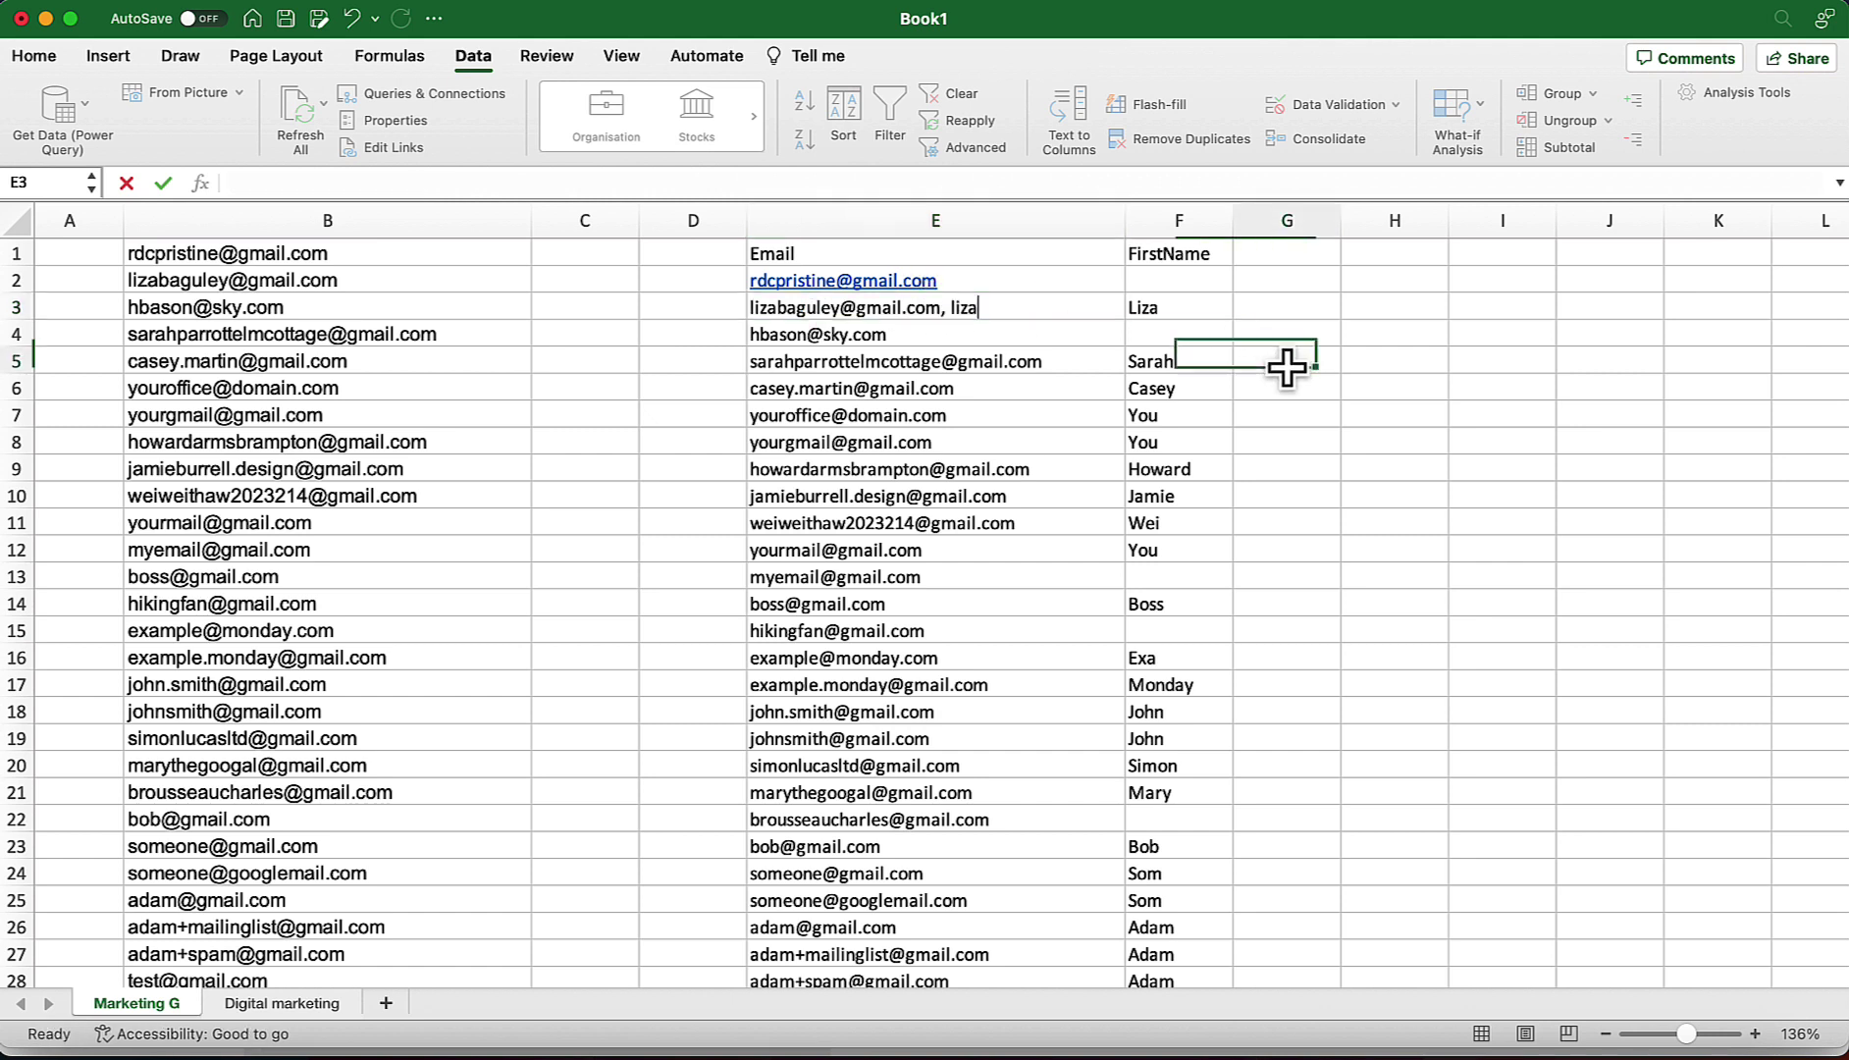
Copy the combined E3 entry into H3 and autofit column H to fit it.
{"action": "left_click", "coordinate": [1003, 306]}
{"action": "key", "text": "super+c"}
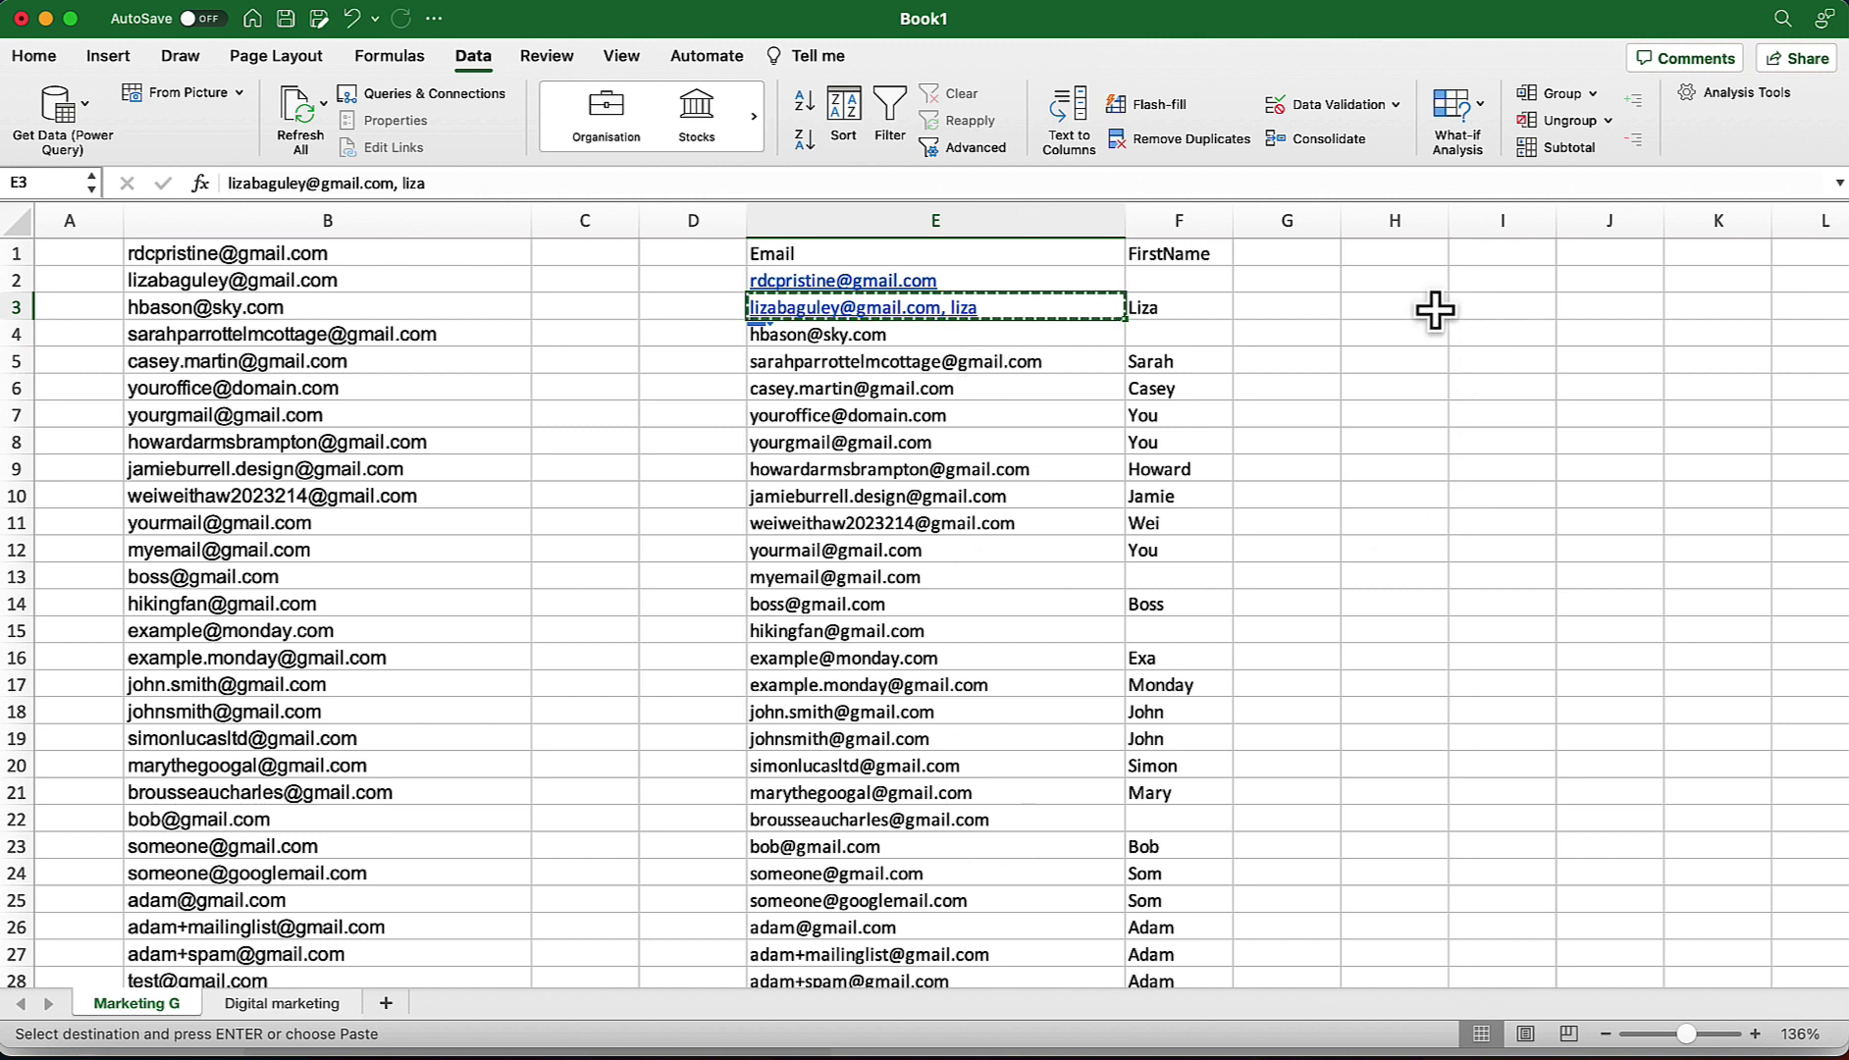
{"action": "left_click", "coordinate": [1405, 304]}
{"action": "key", "text": "super+v"}
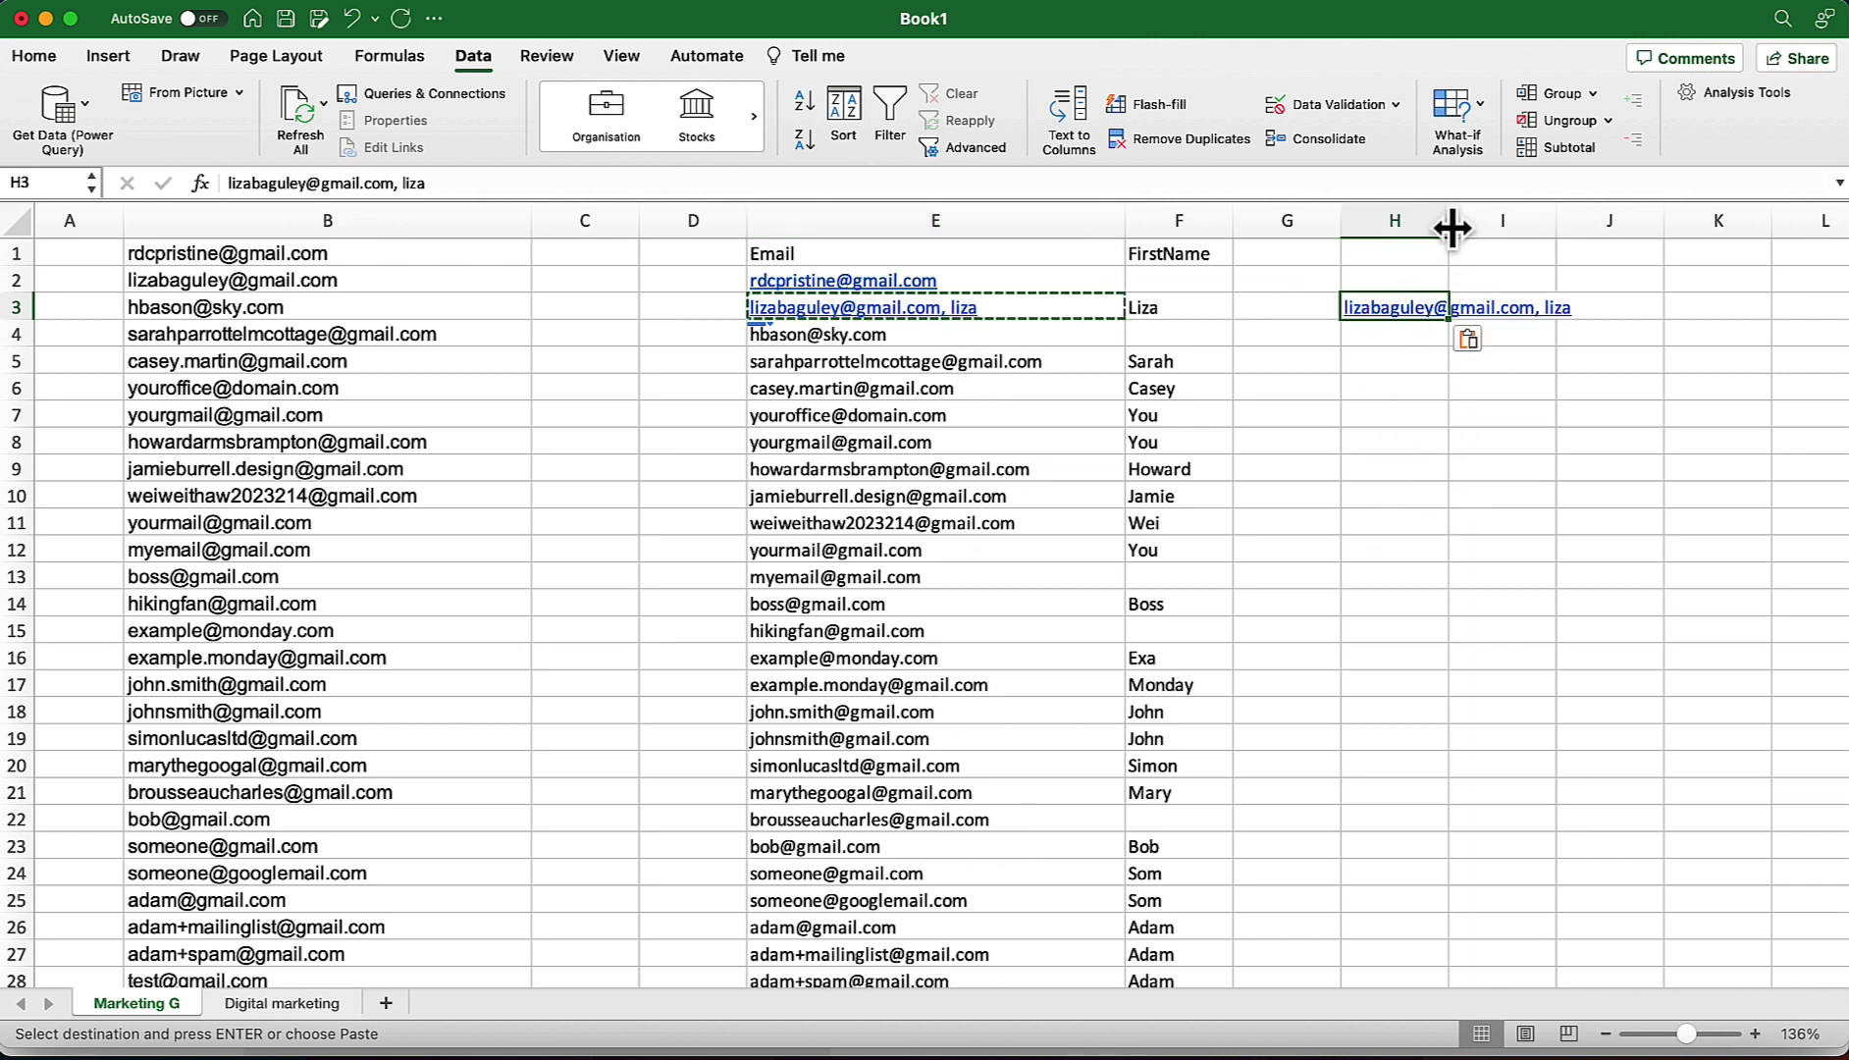
{"action": "double_click", "coordinate": [1449, 221]}
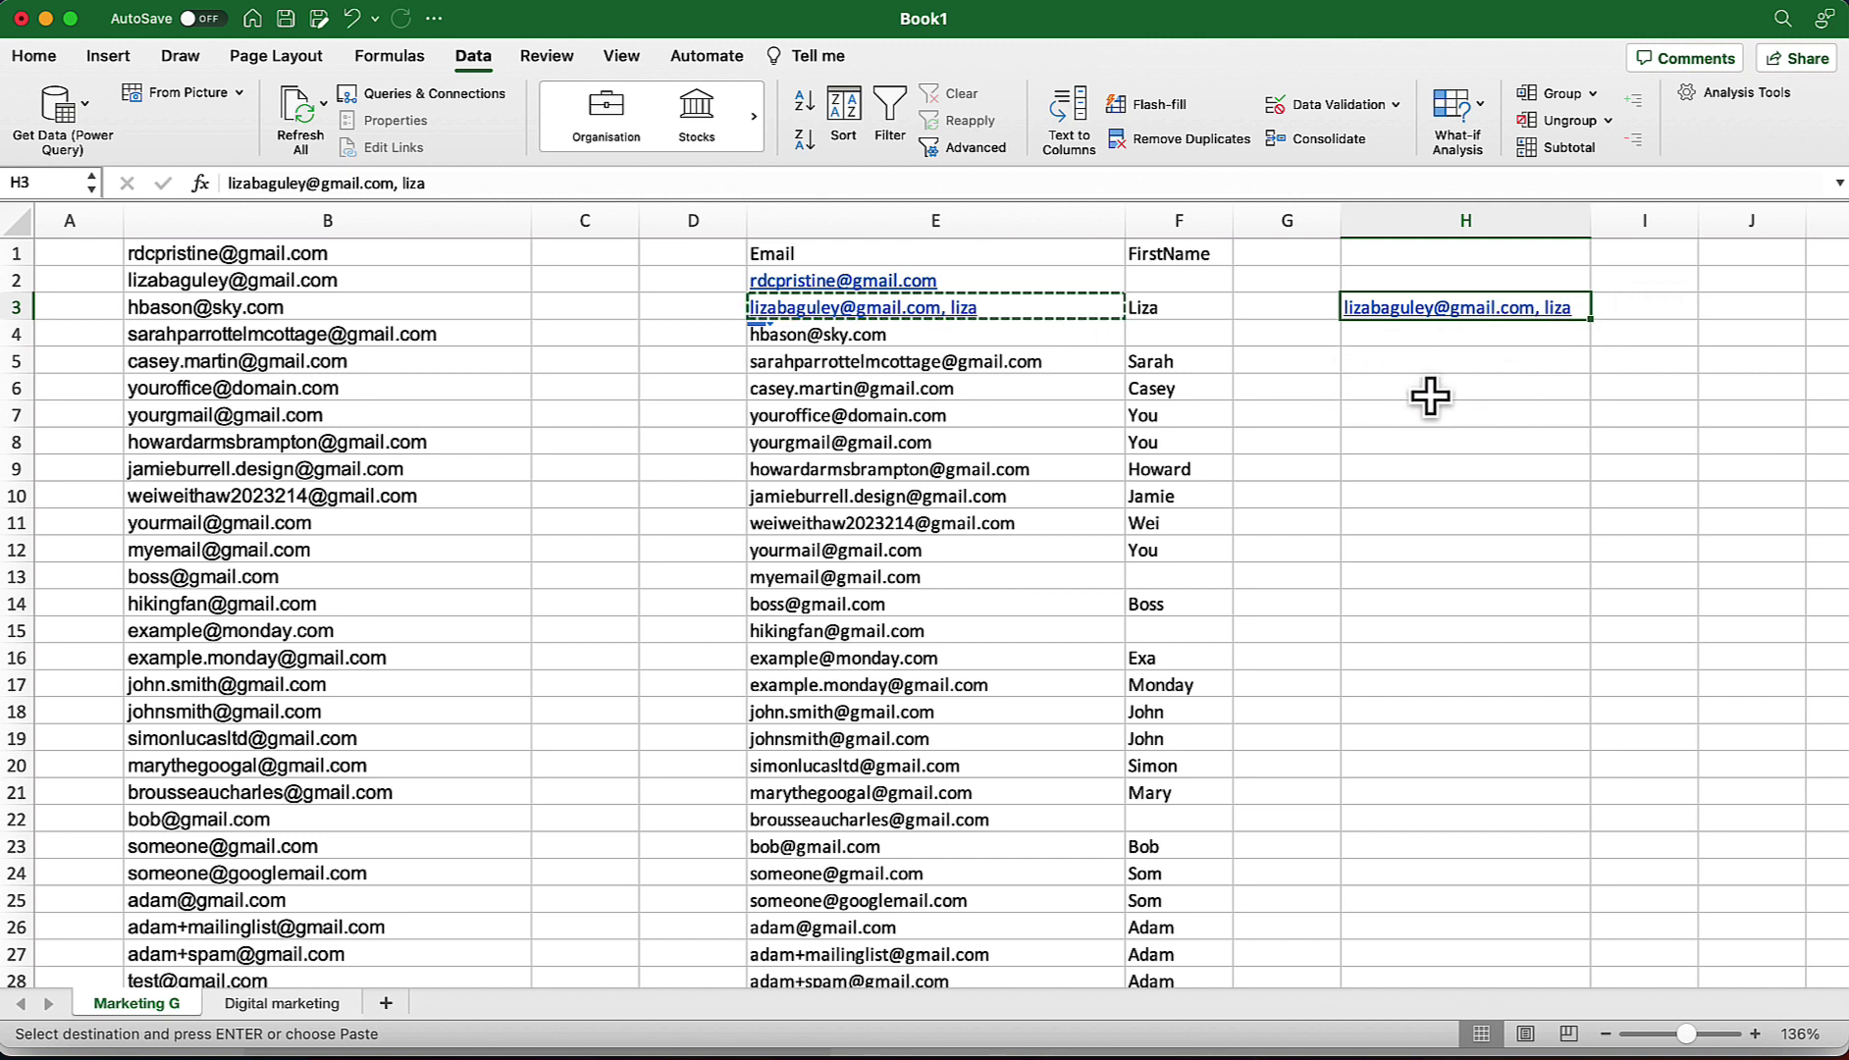
{"action": "left_click", "coordinate": [1454, 222]}
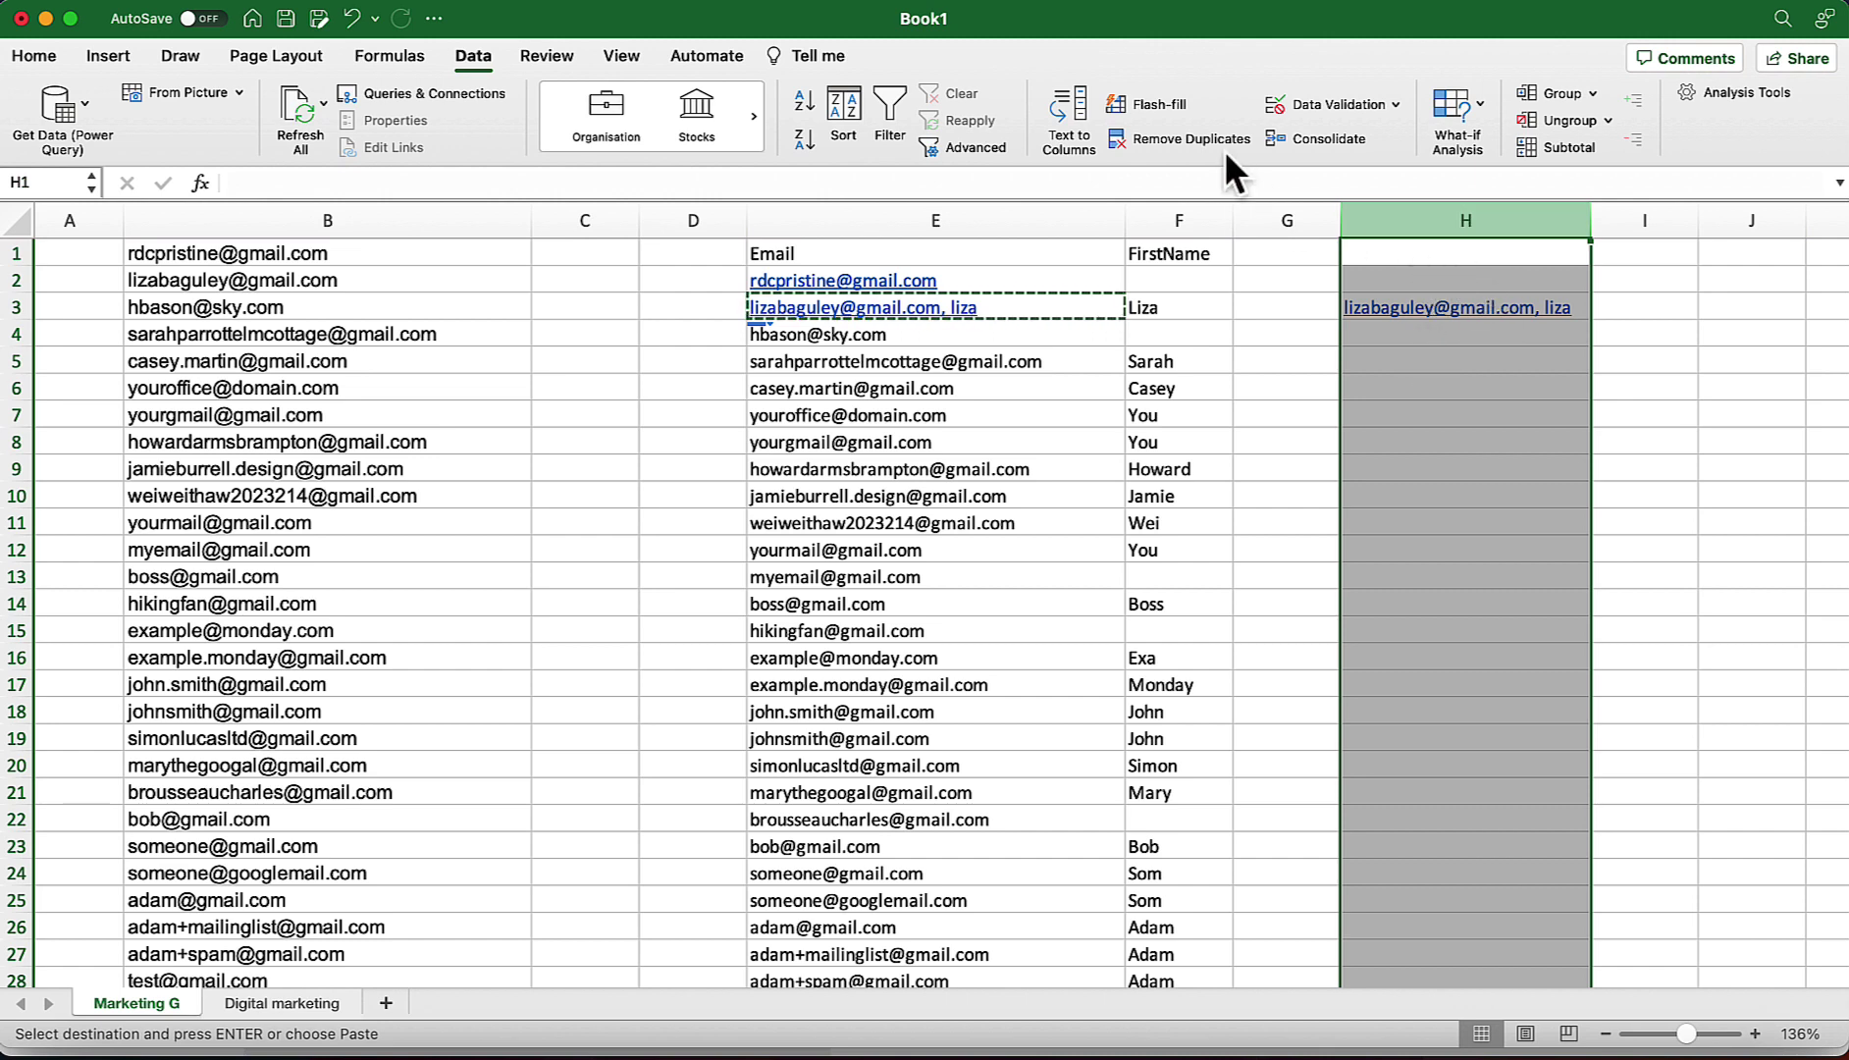
Split column H with Text to Columns, Delimited on Comma, moving the first name into I3.
{"action": "left_click", "coordinate": [1081, 146]}
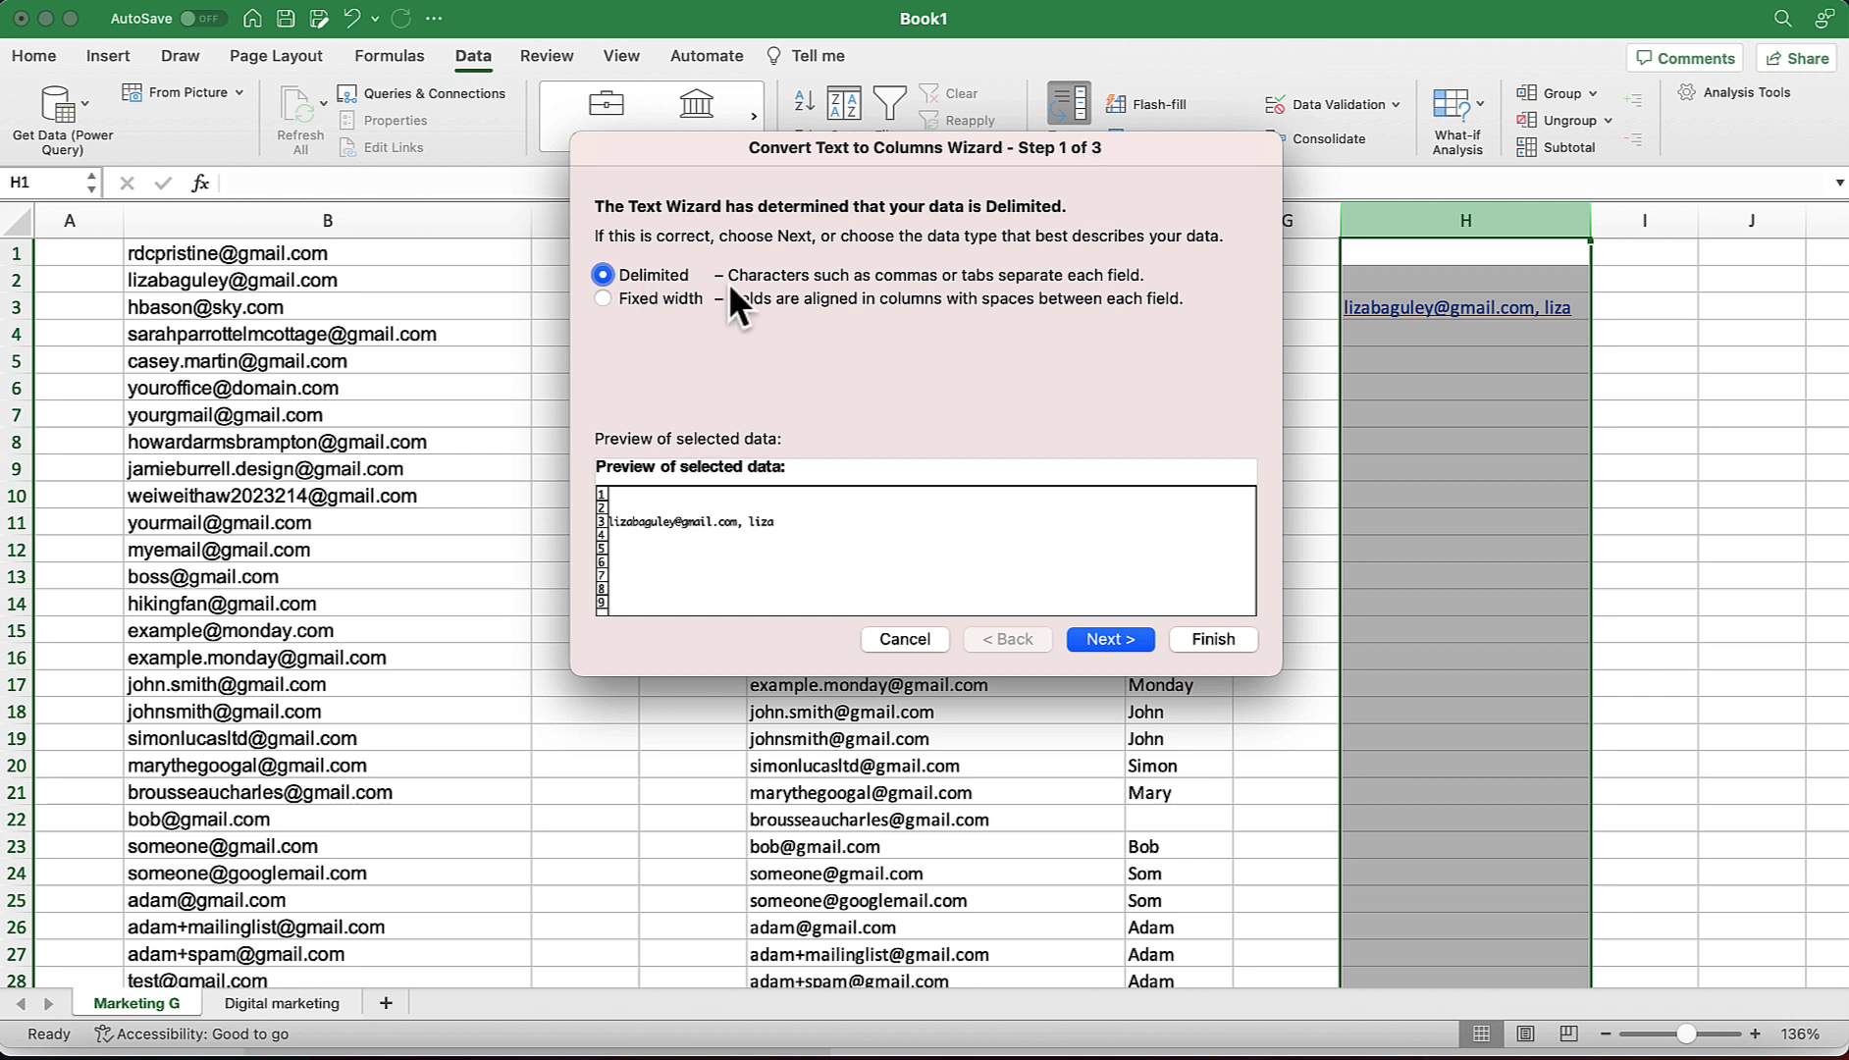
{"action": "left_click", "coordinate": [1087, 634]}
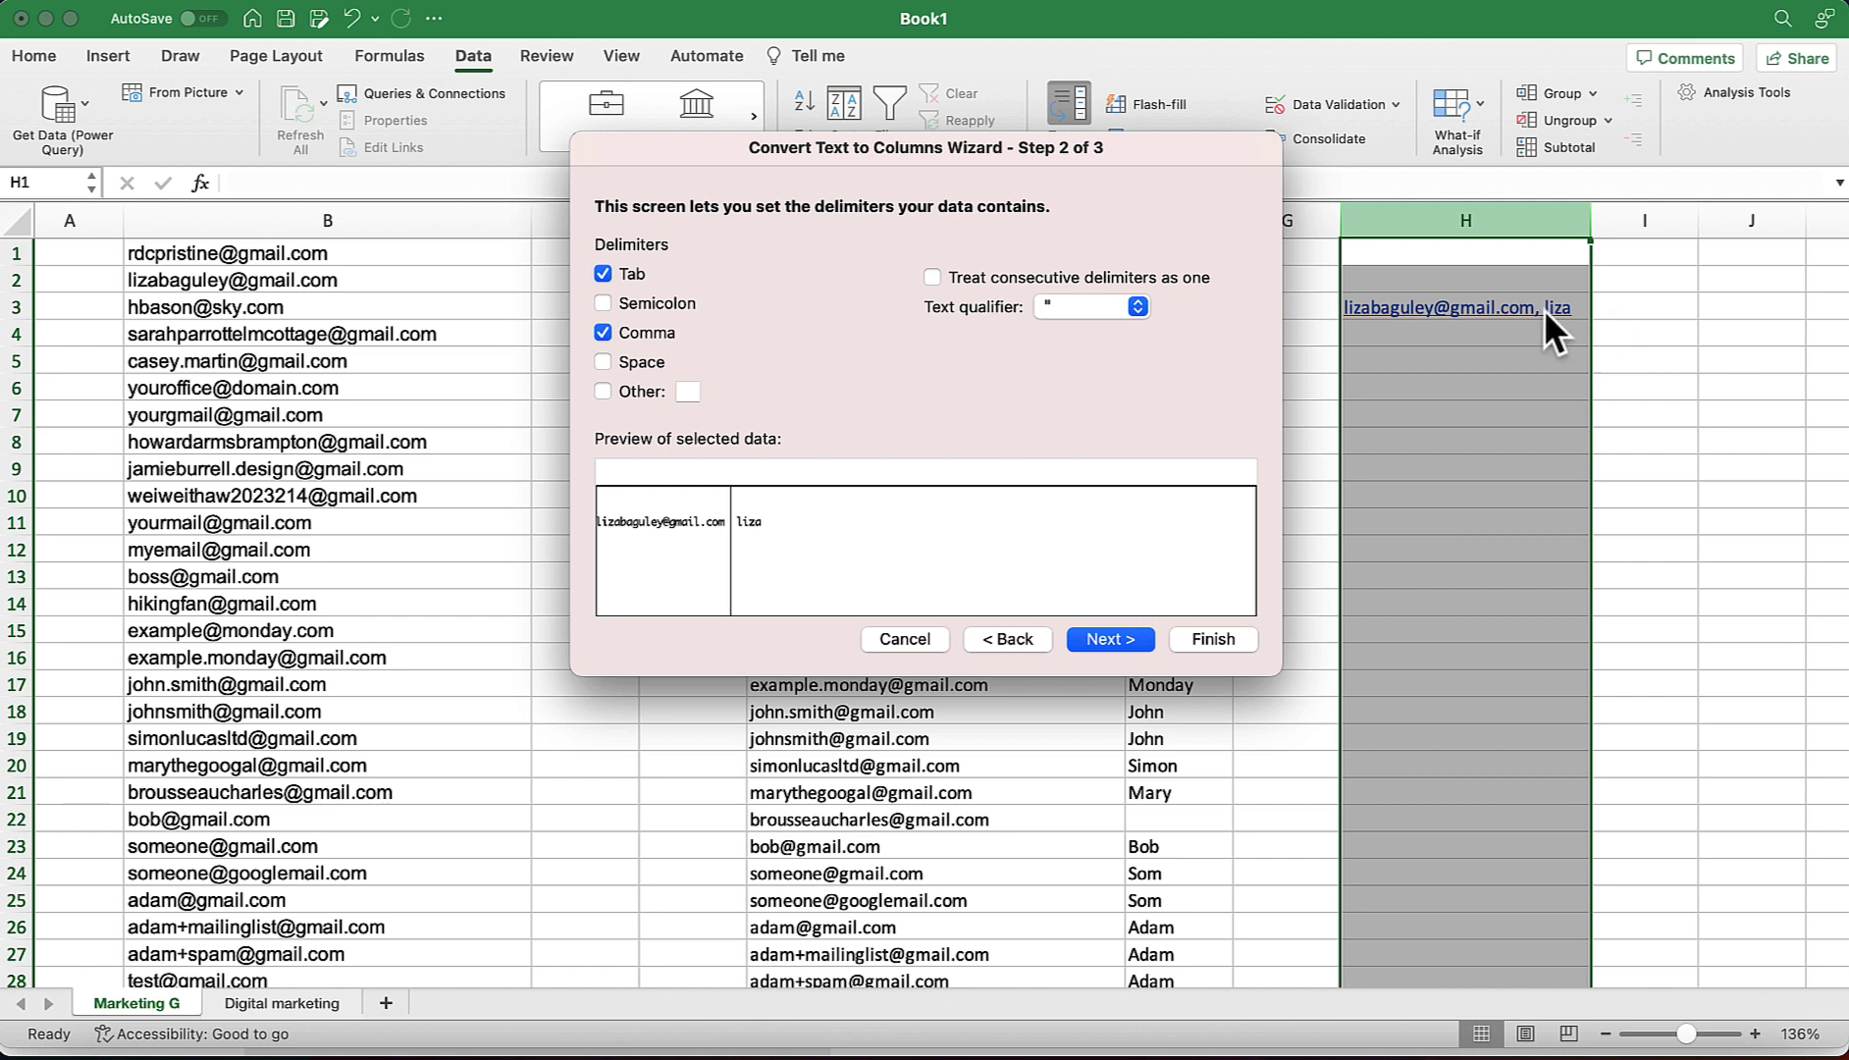
{"action": "left_click", "coordinate": [628, 362]}
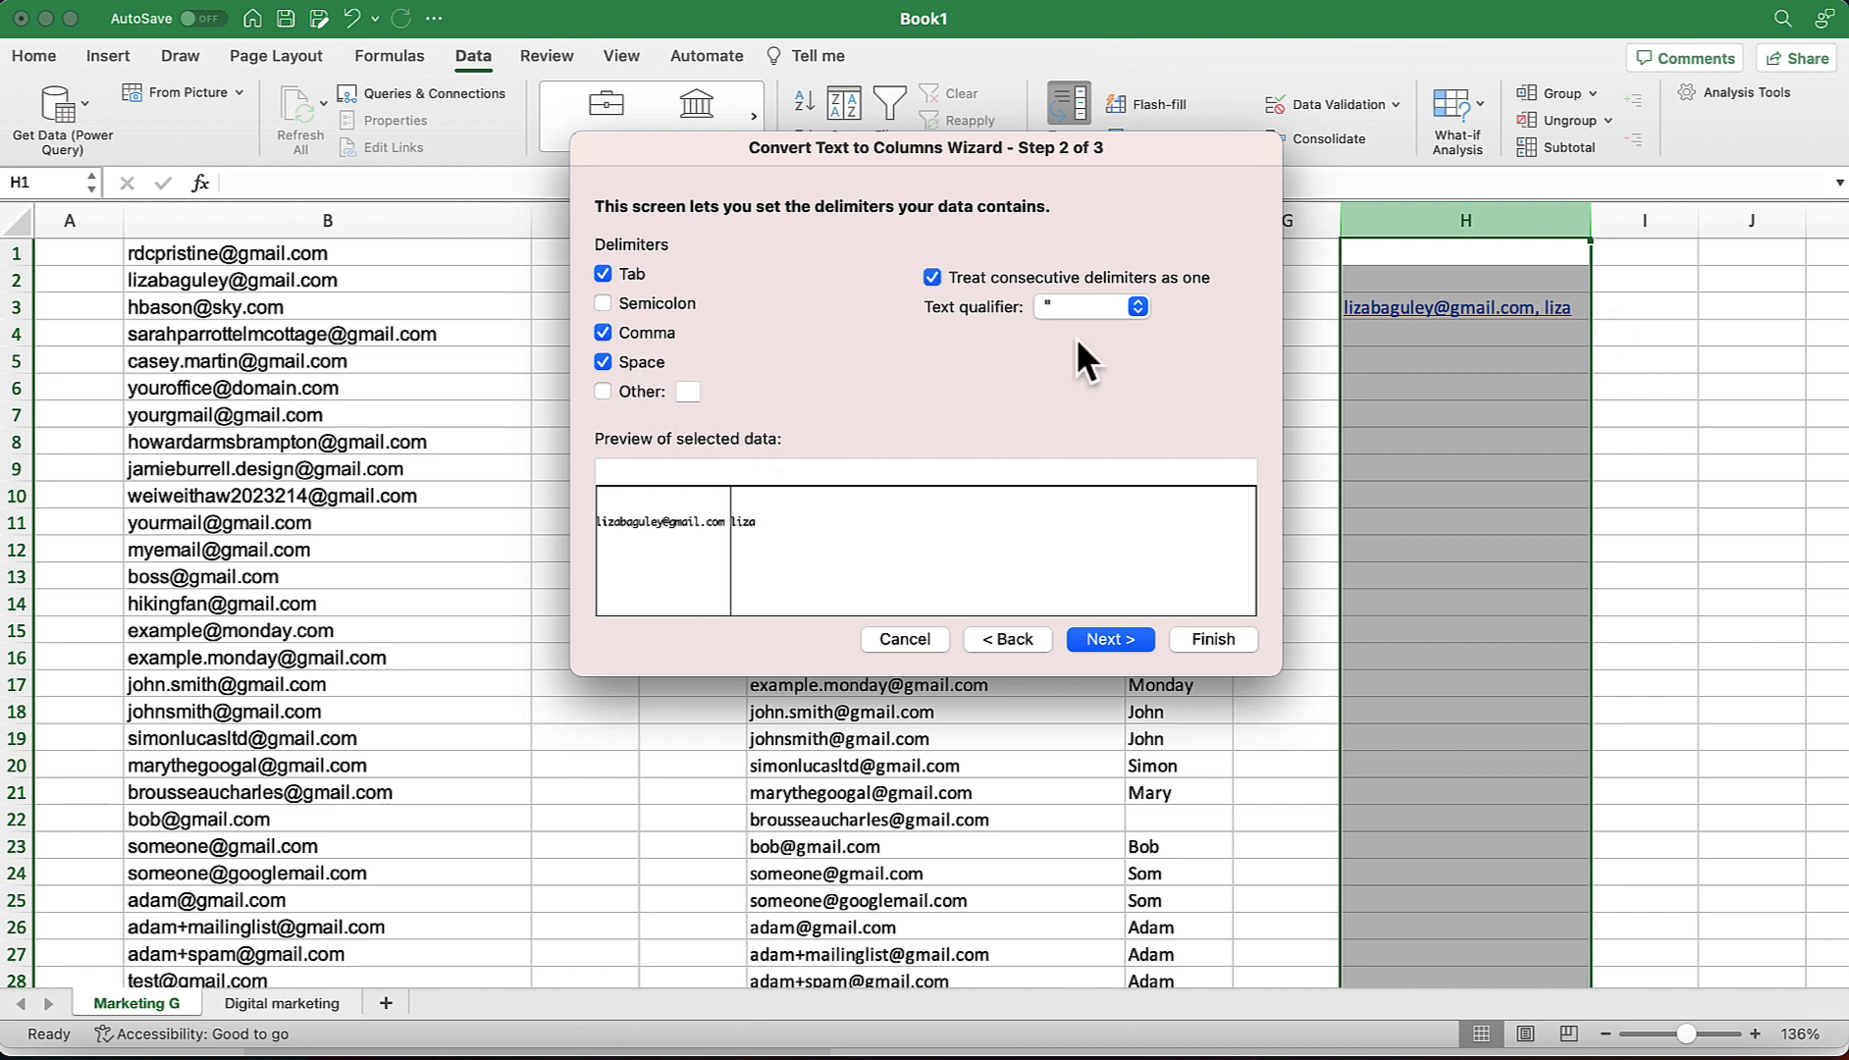
{"action": "left_click", "coordinate": [652, 327]}
{"action": "left_click", "coordinate": [653, 327]}
{"action": "left_click", "coordinate": [619, 363]}
{"action": "left_click", "coordinate": [1129, 639]}
{"action": "left_click", "coordinate": [1201, 639]}
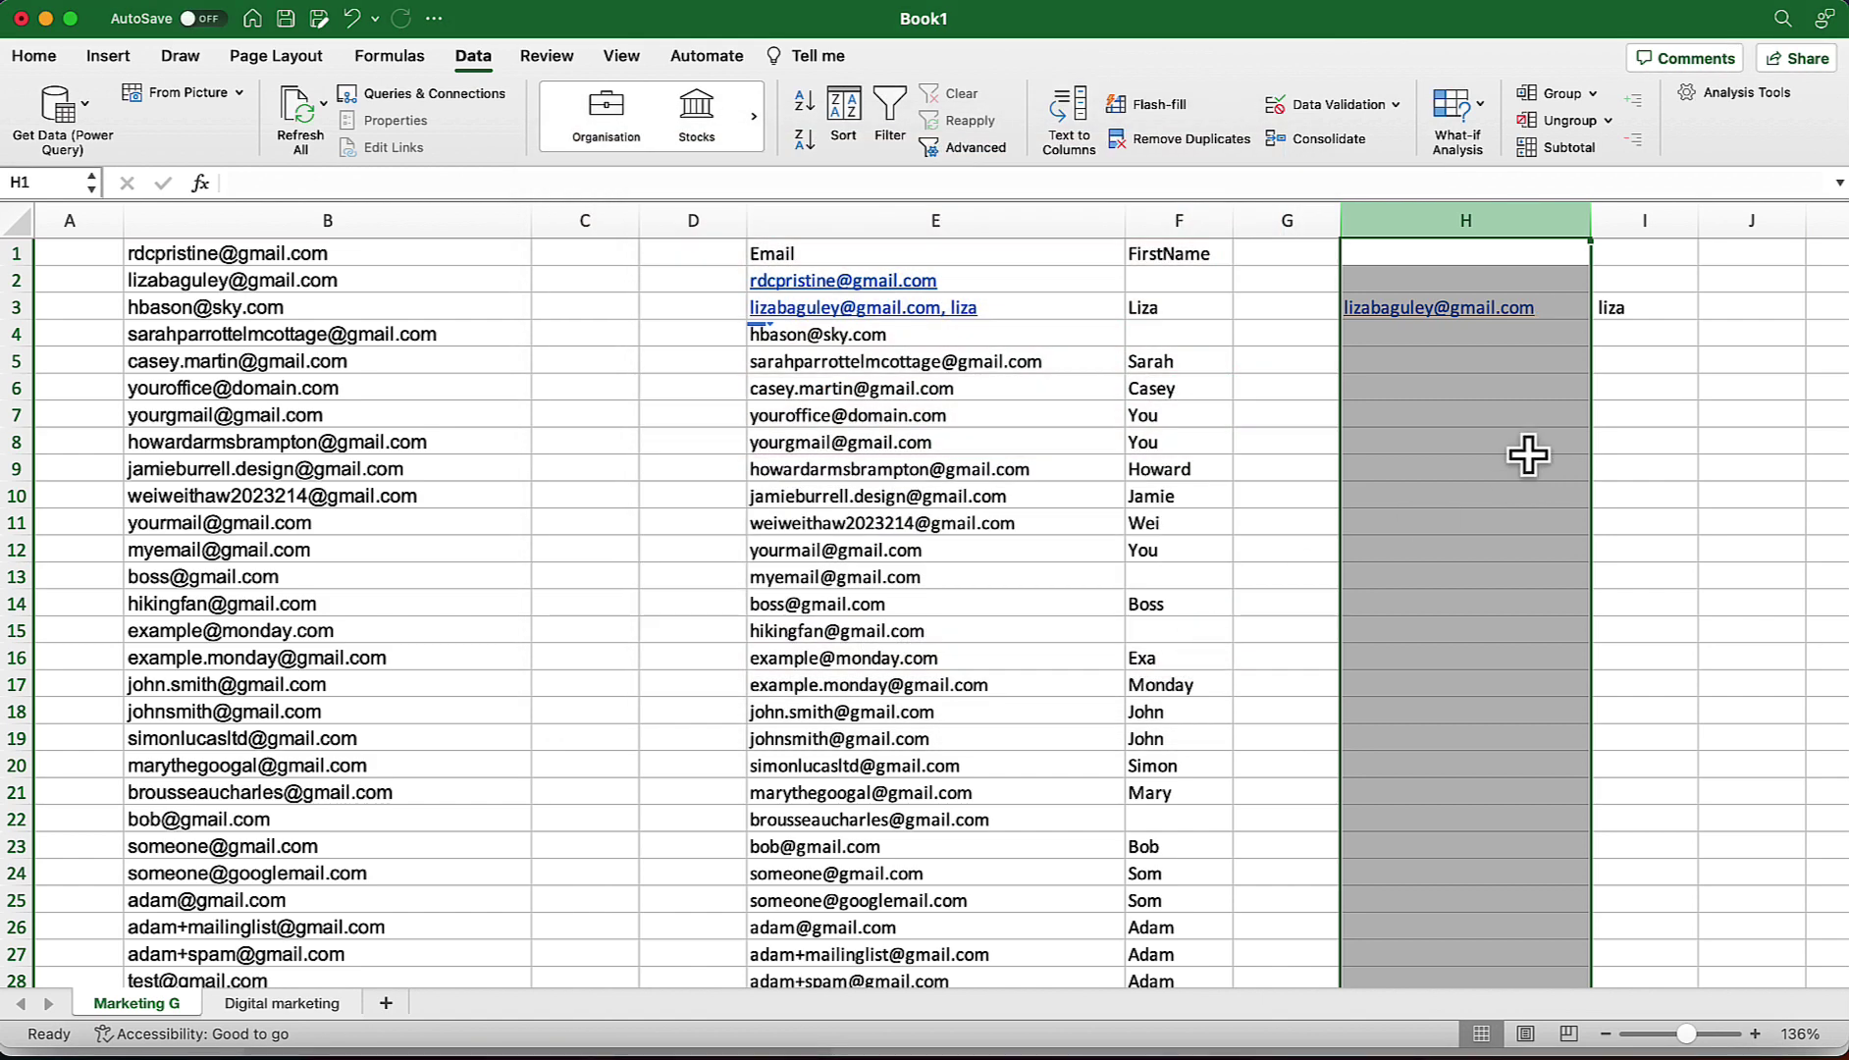
{"action": "left_click", "coordinate": [1574, 385]}
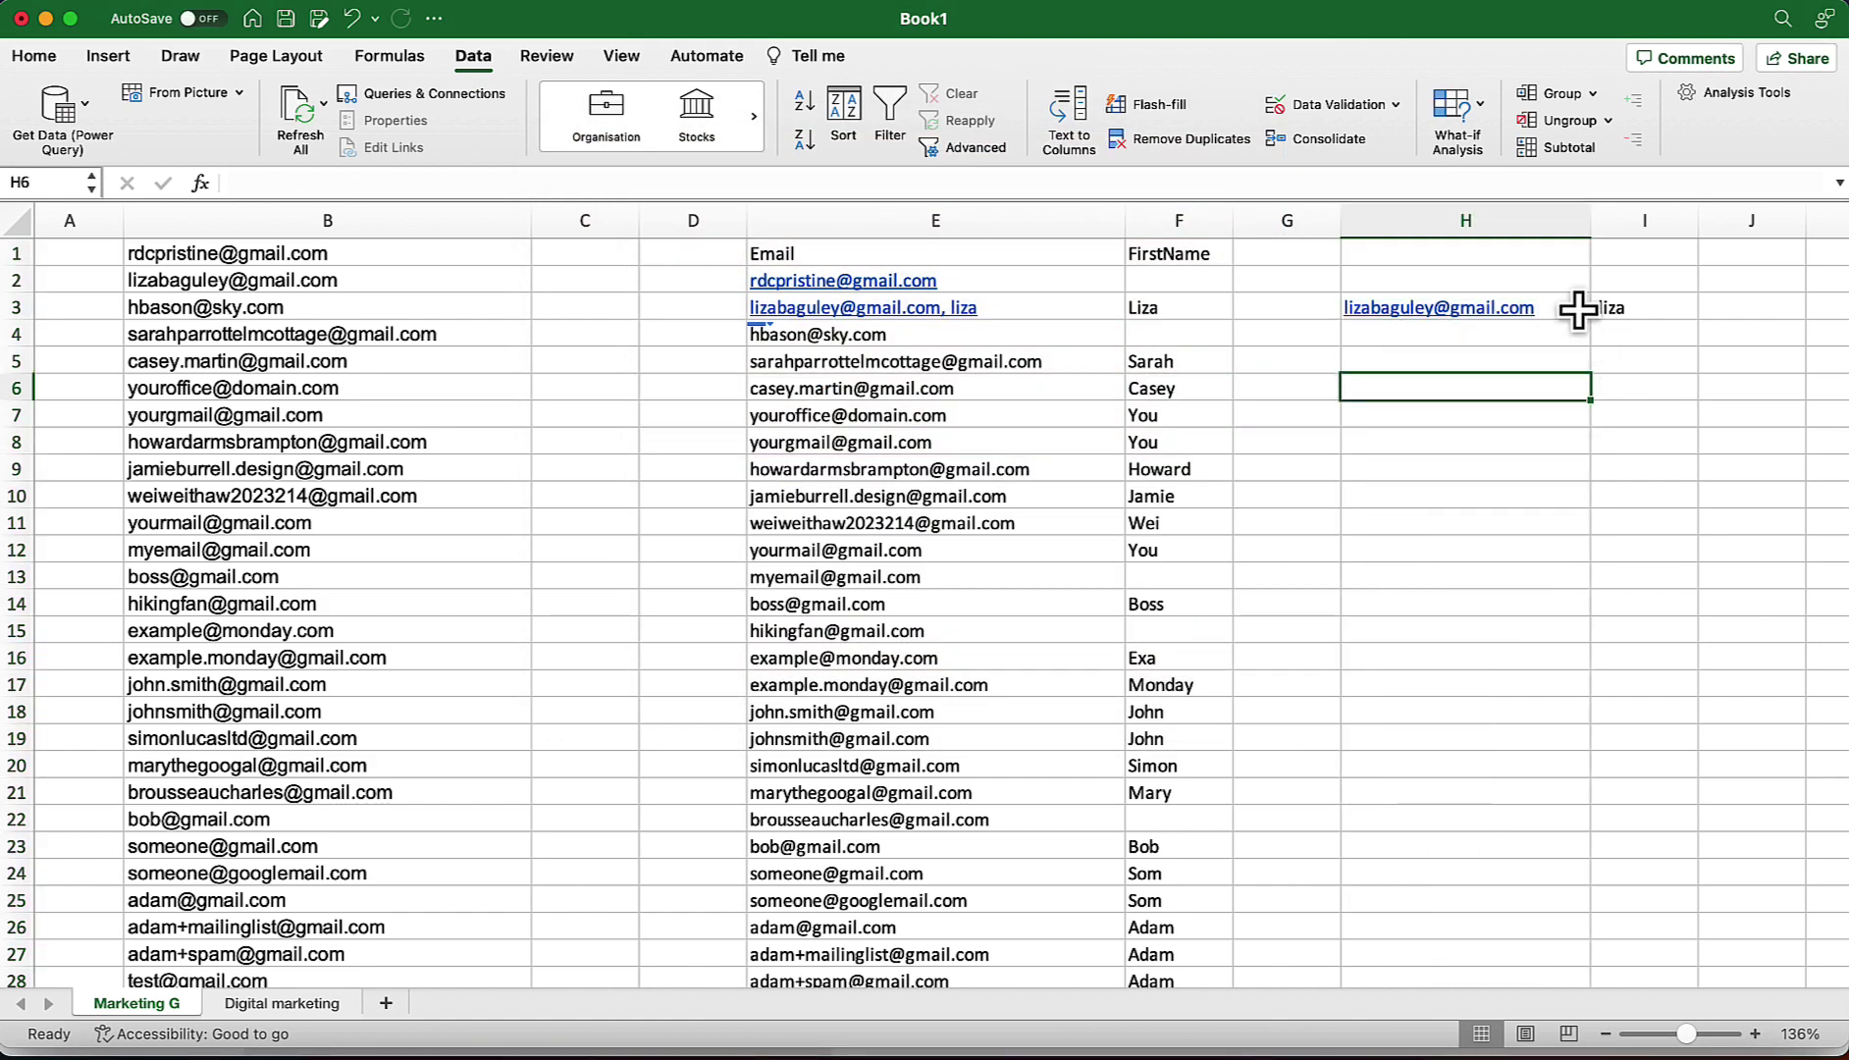
{"action": "left_click", "coordinate": [1630, 312]}
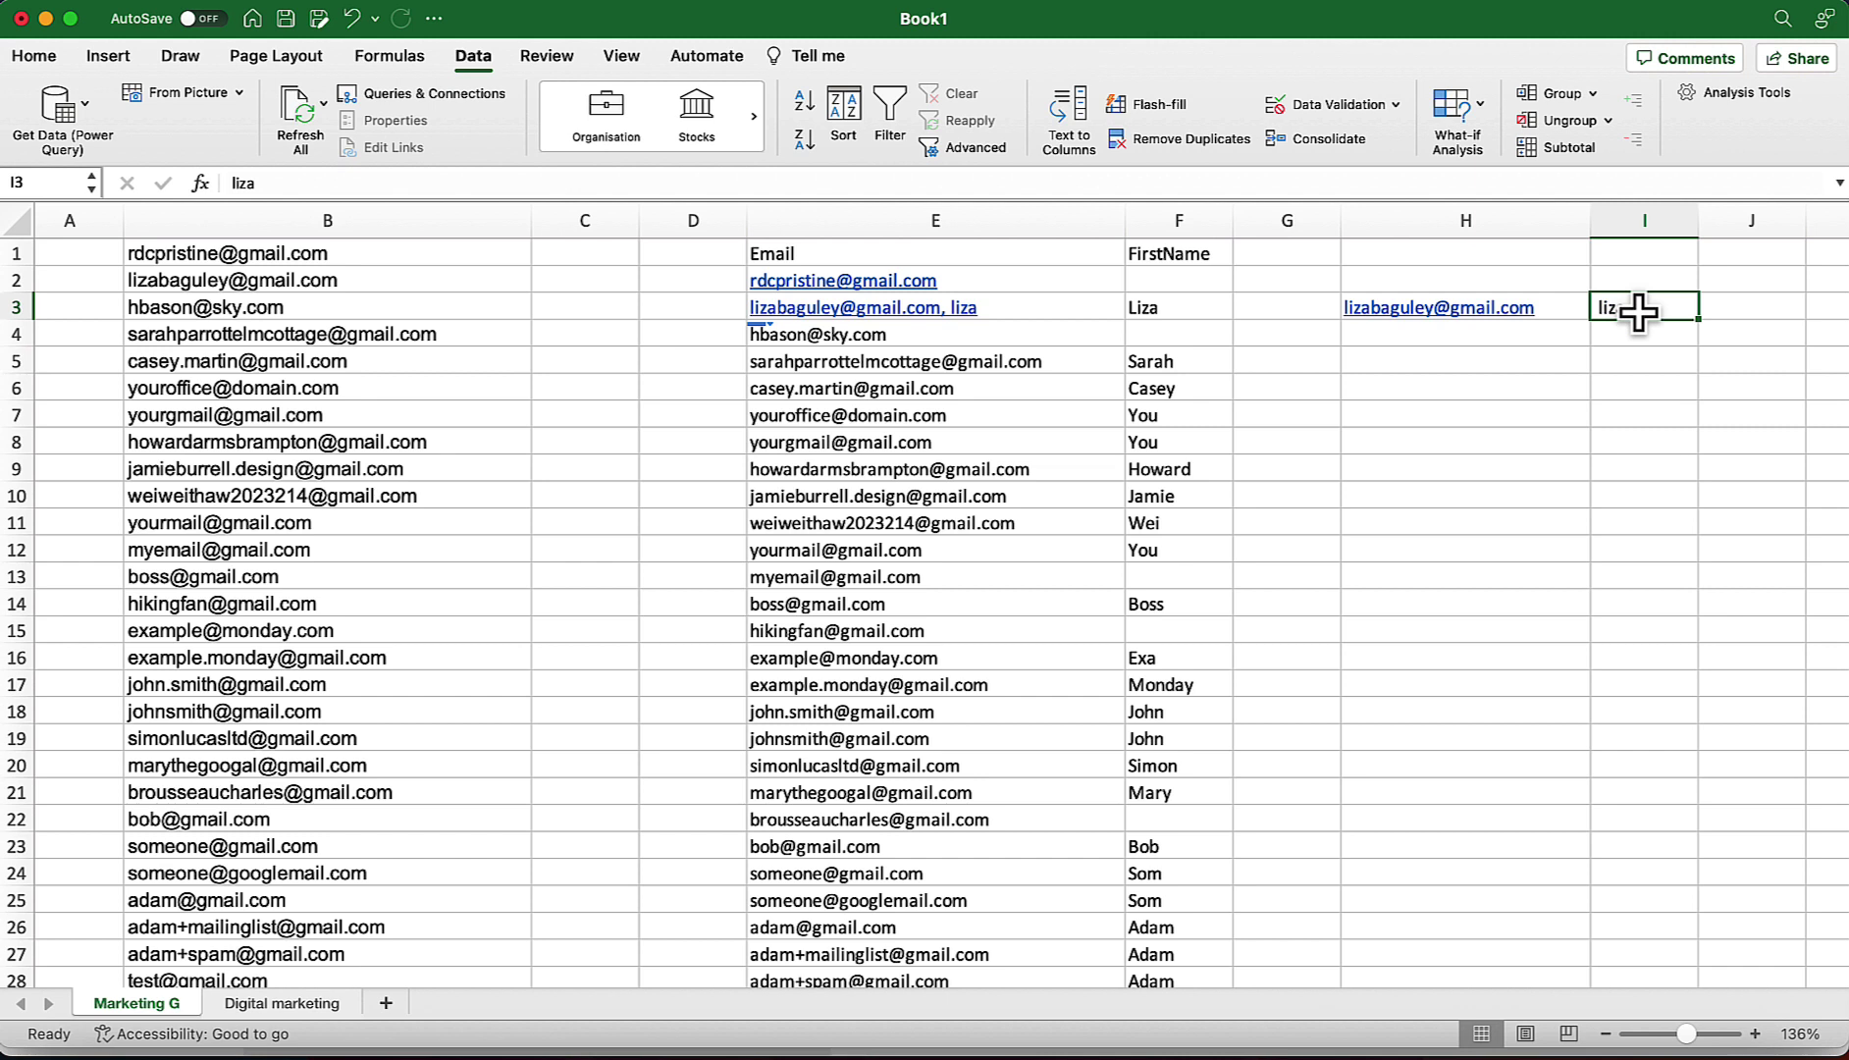
{"action": "left_click", "coordinate": [1649, 218]}
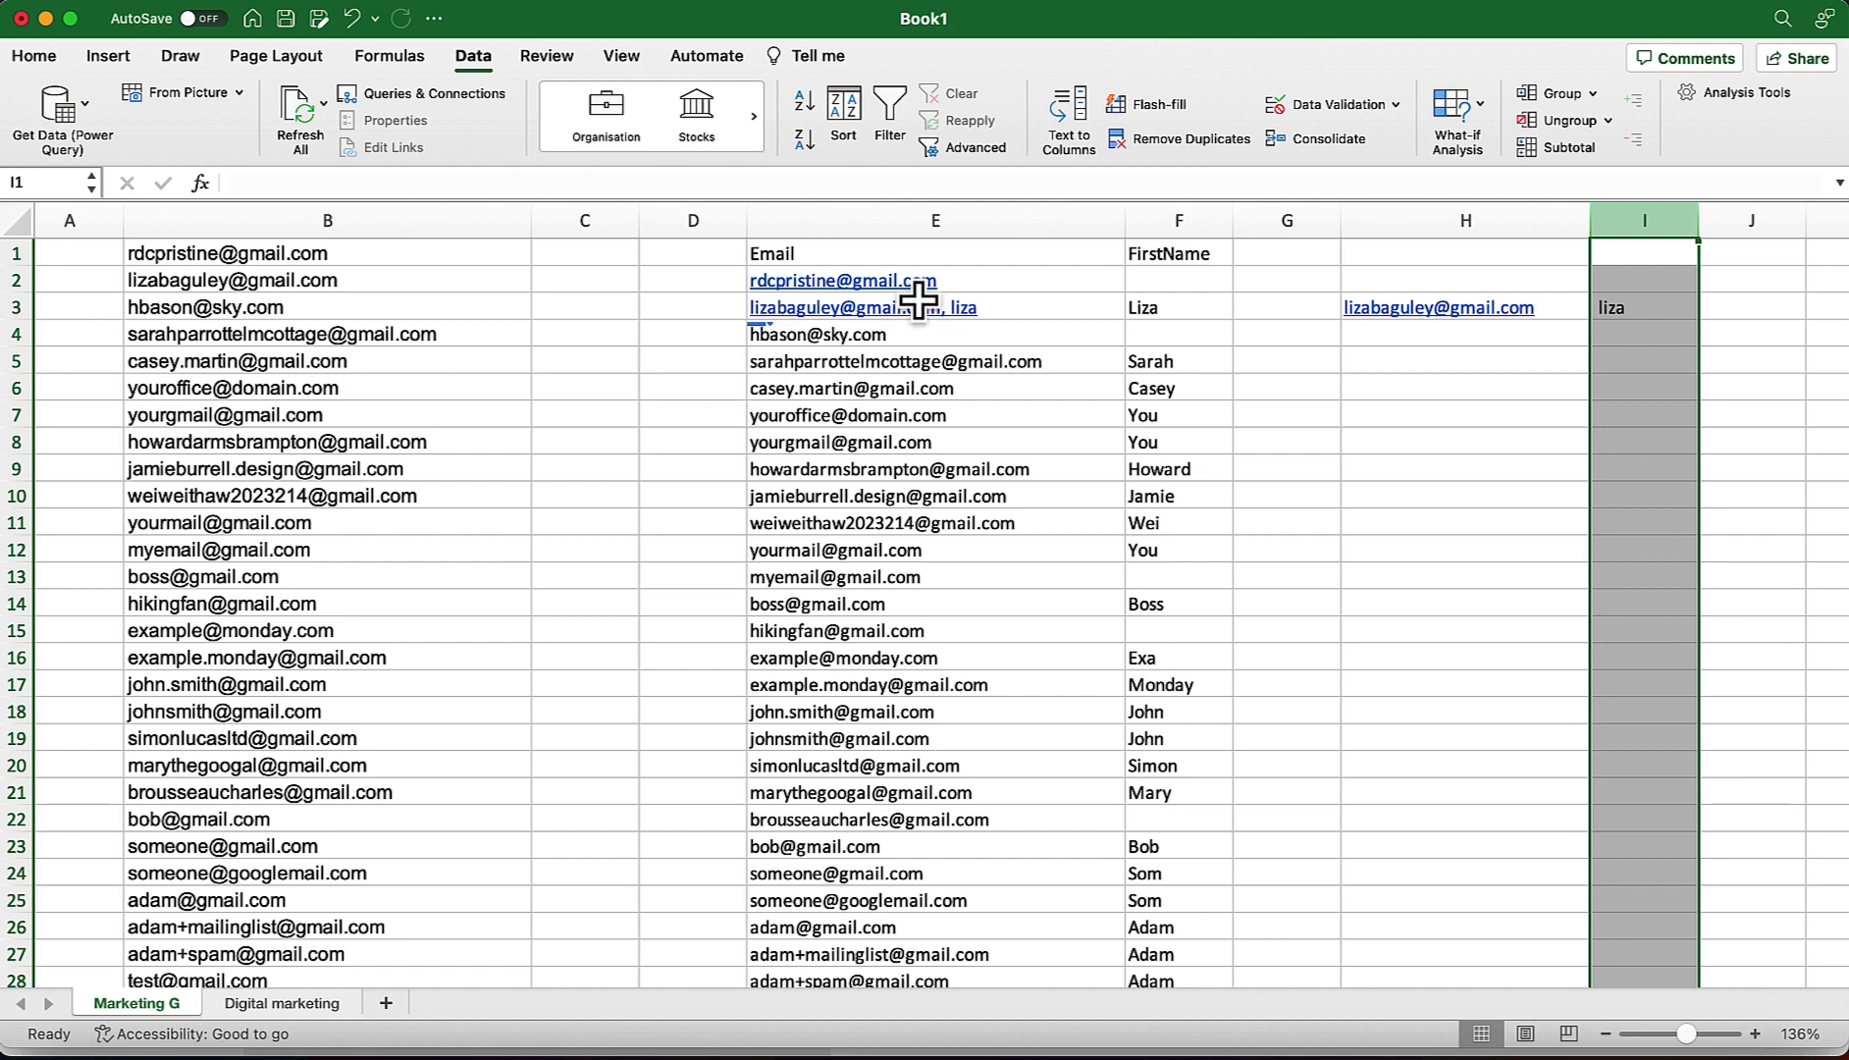
{"action": "left_click", "coordinate": [939, 216]}
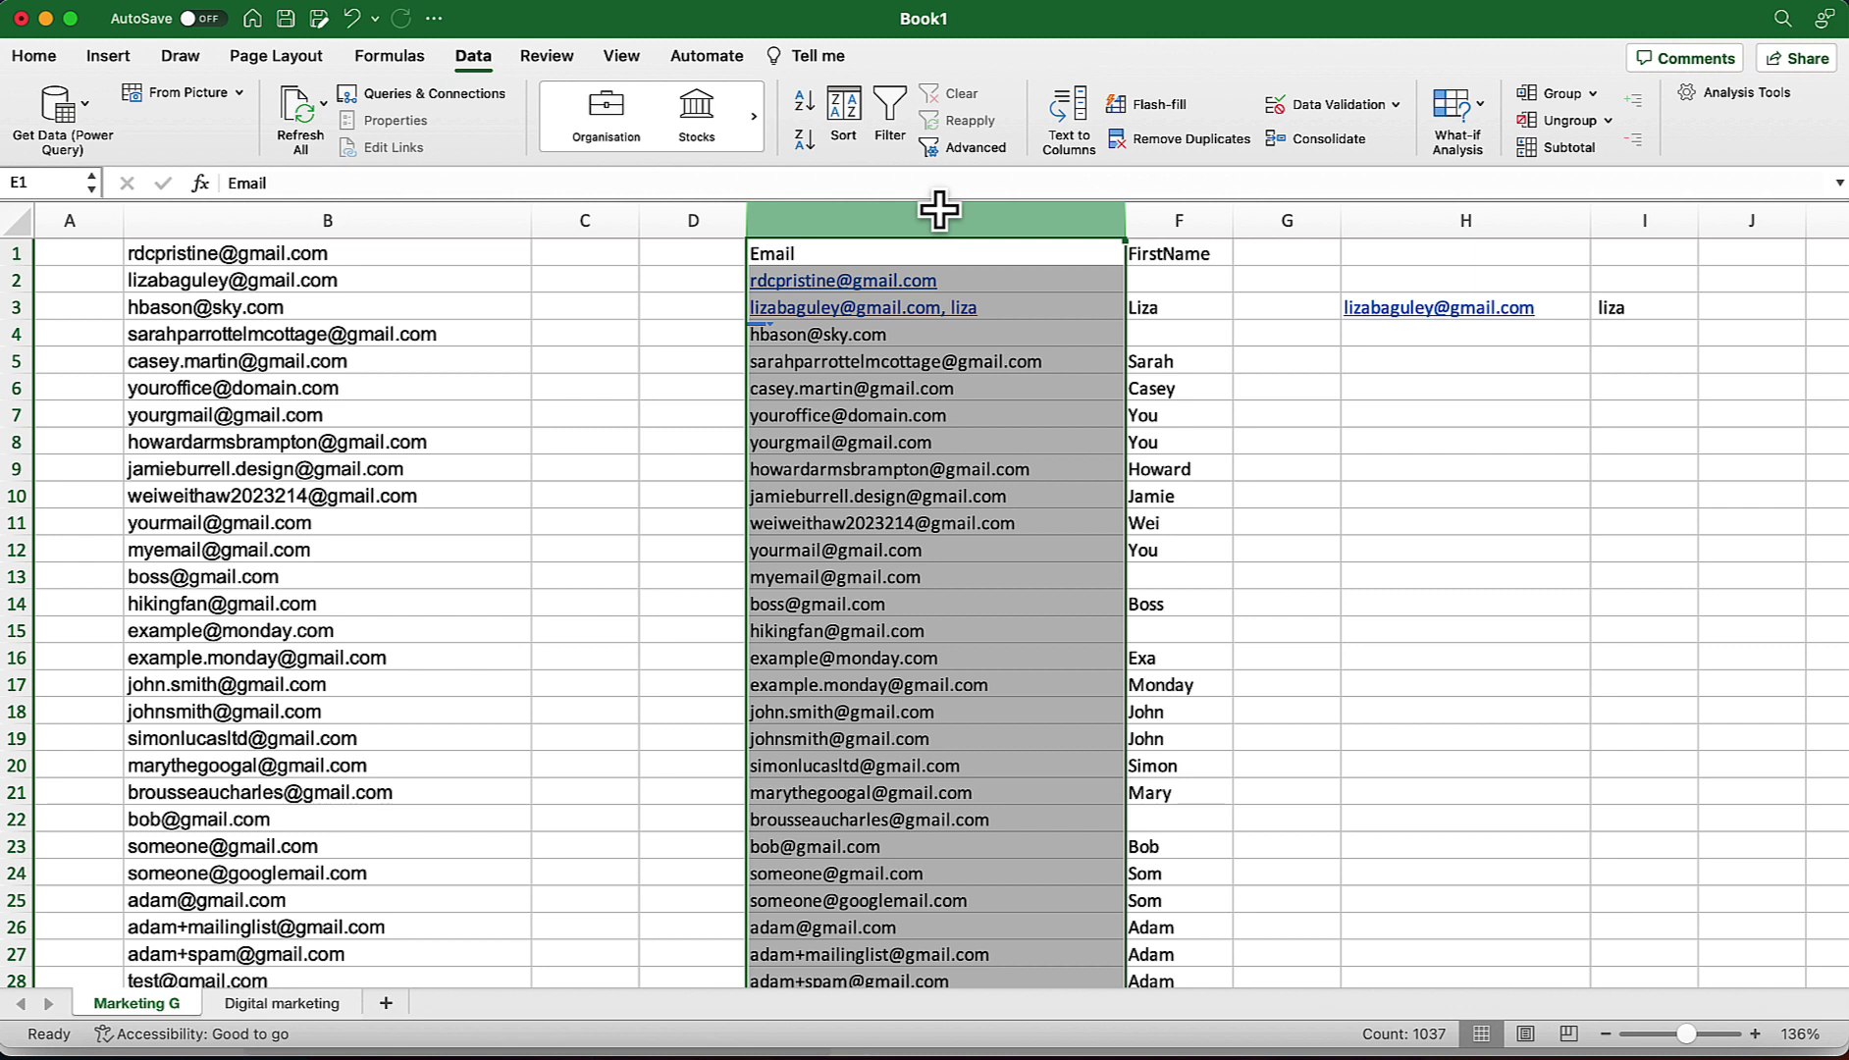
{"action": "left_click", "coordinate": [1287, 471]}
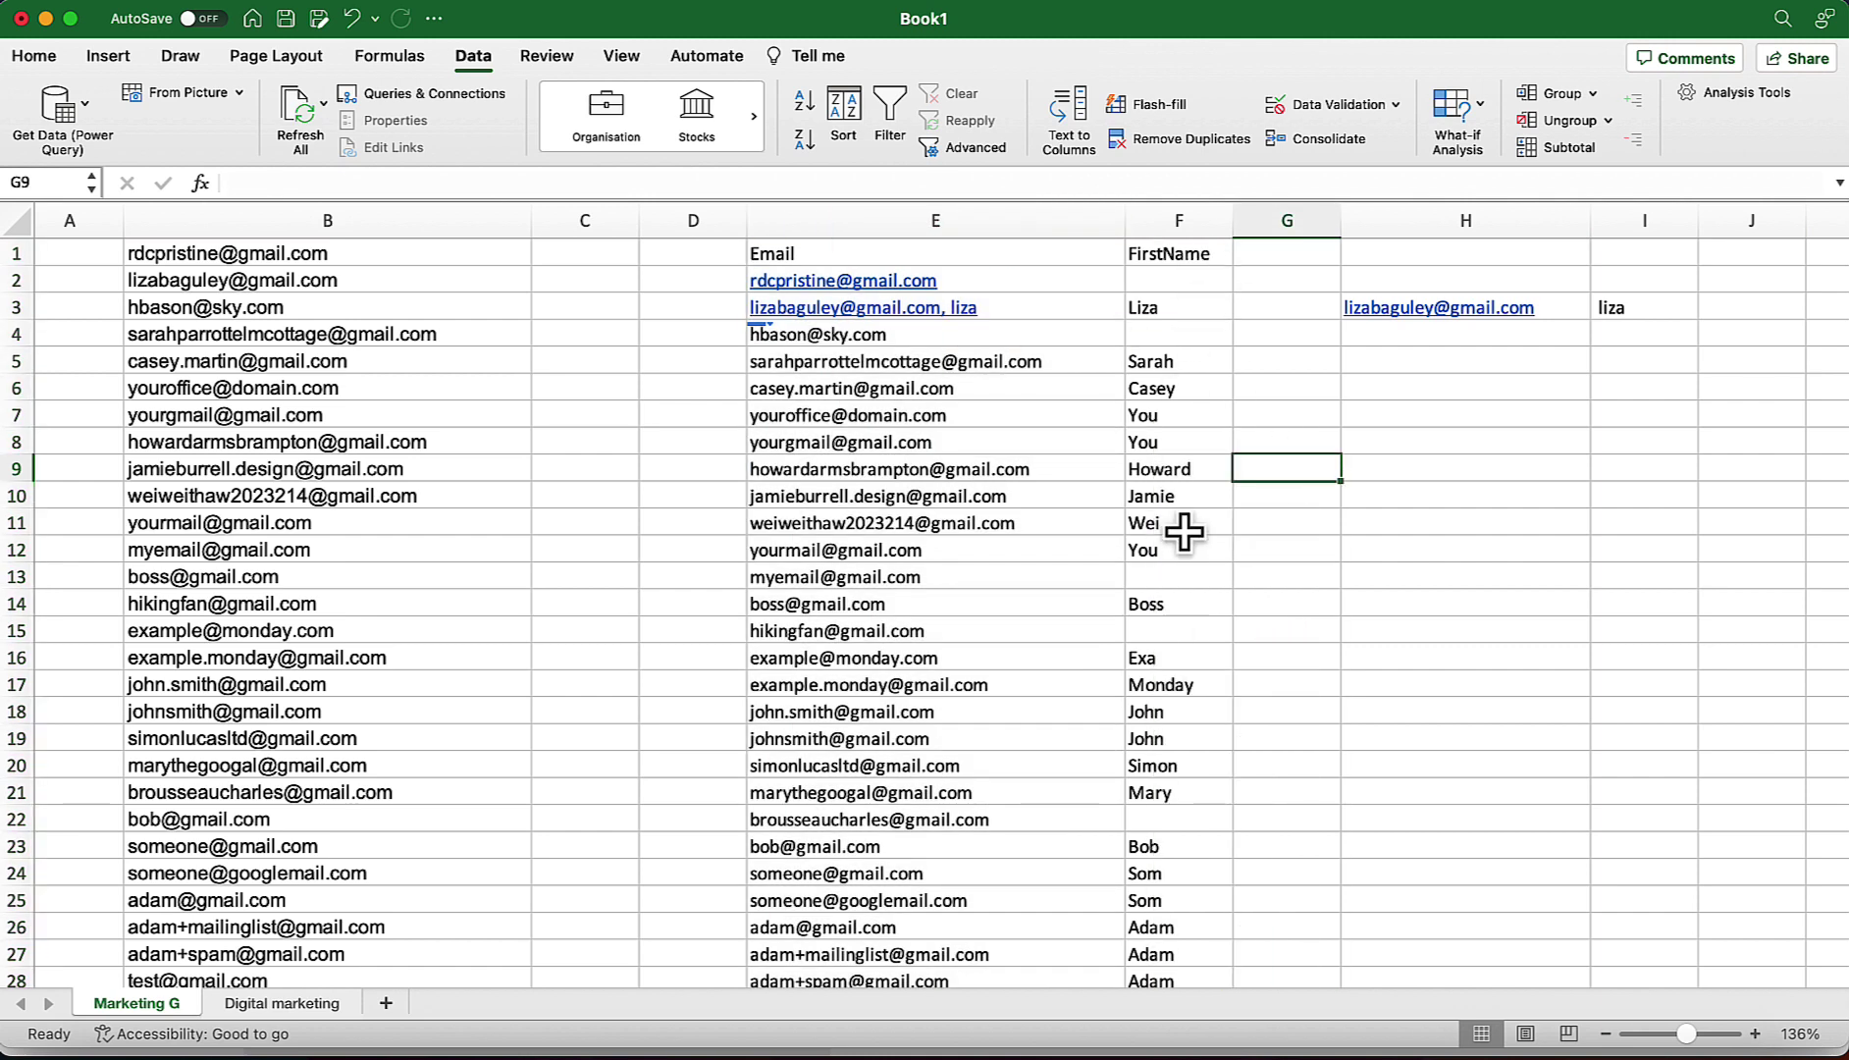
{"action": "scroll", "coordinate": [1185, 531], "scroll_direction": "down", "scroll_amount": 10}
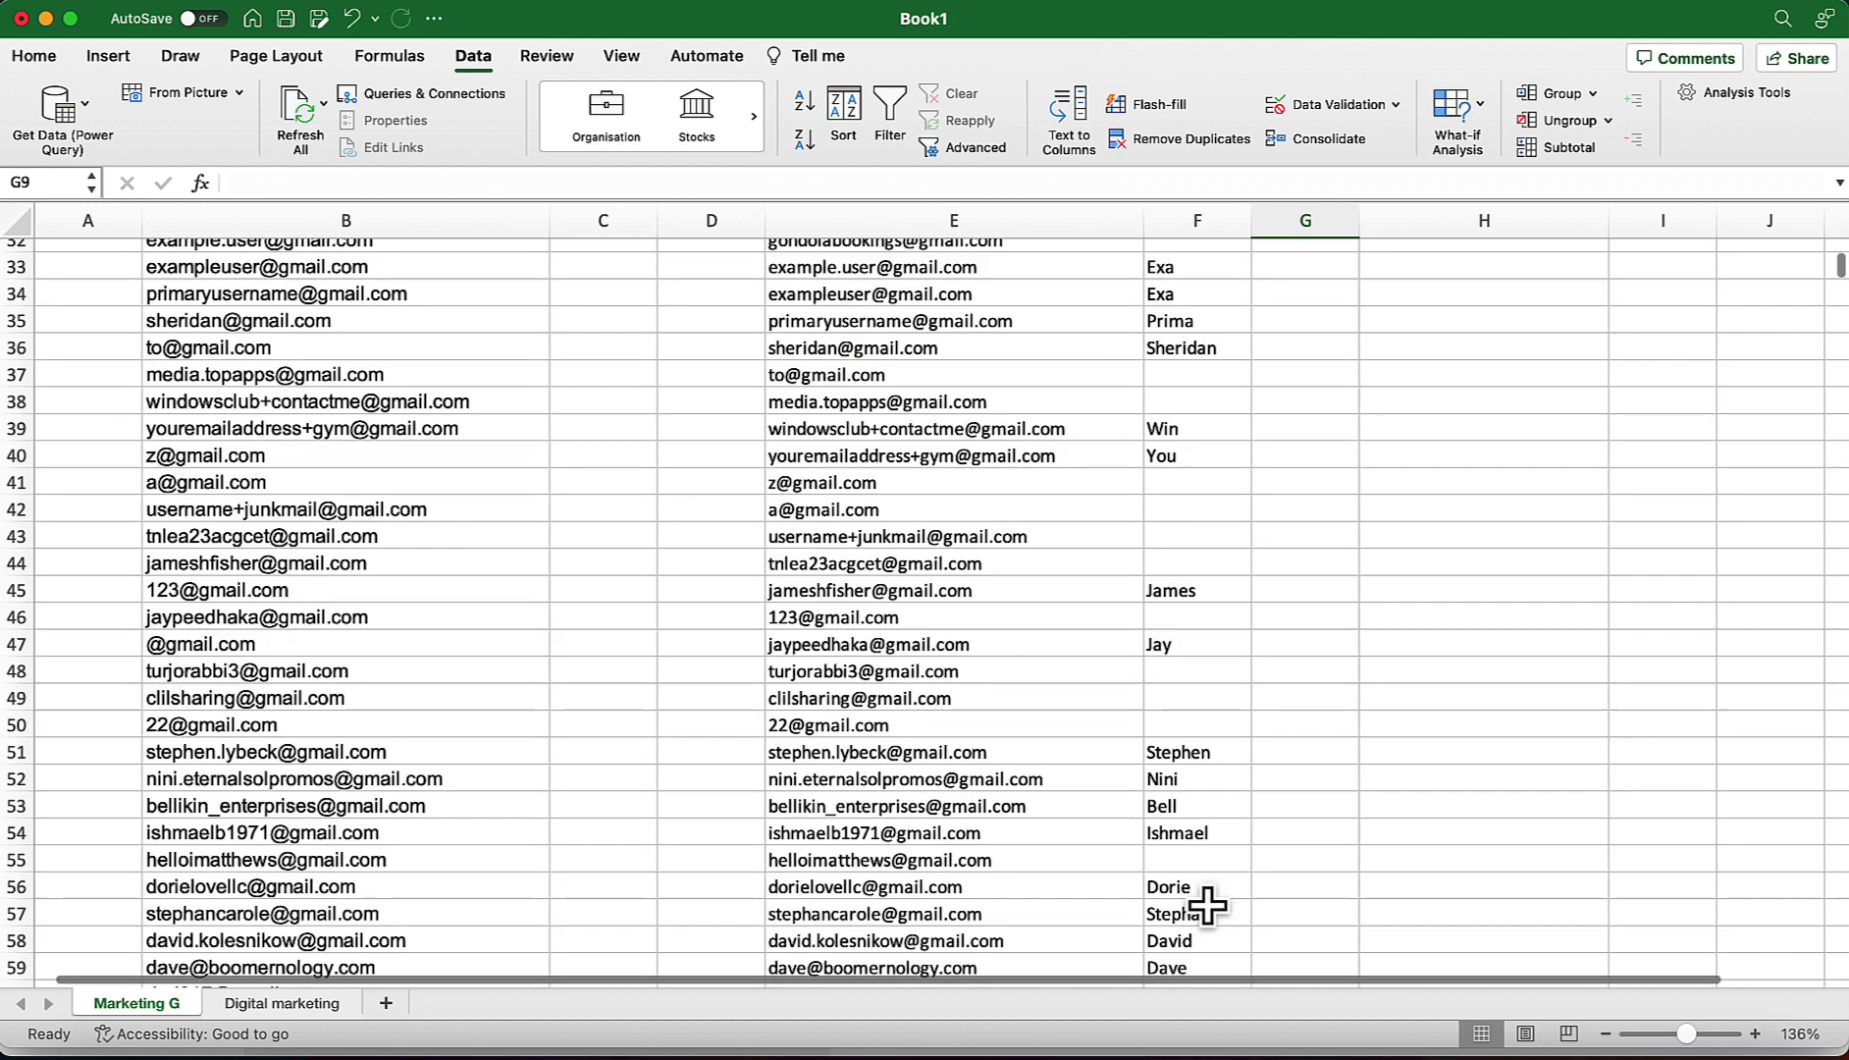
In Chrome, open a new tab and load the website autocompleted from 'de'.
{"action": "left_click", "coordinate": [1149, 1056]}
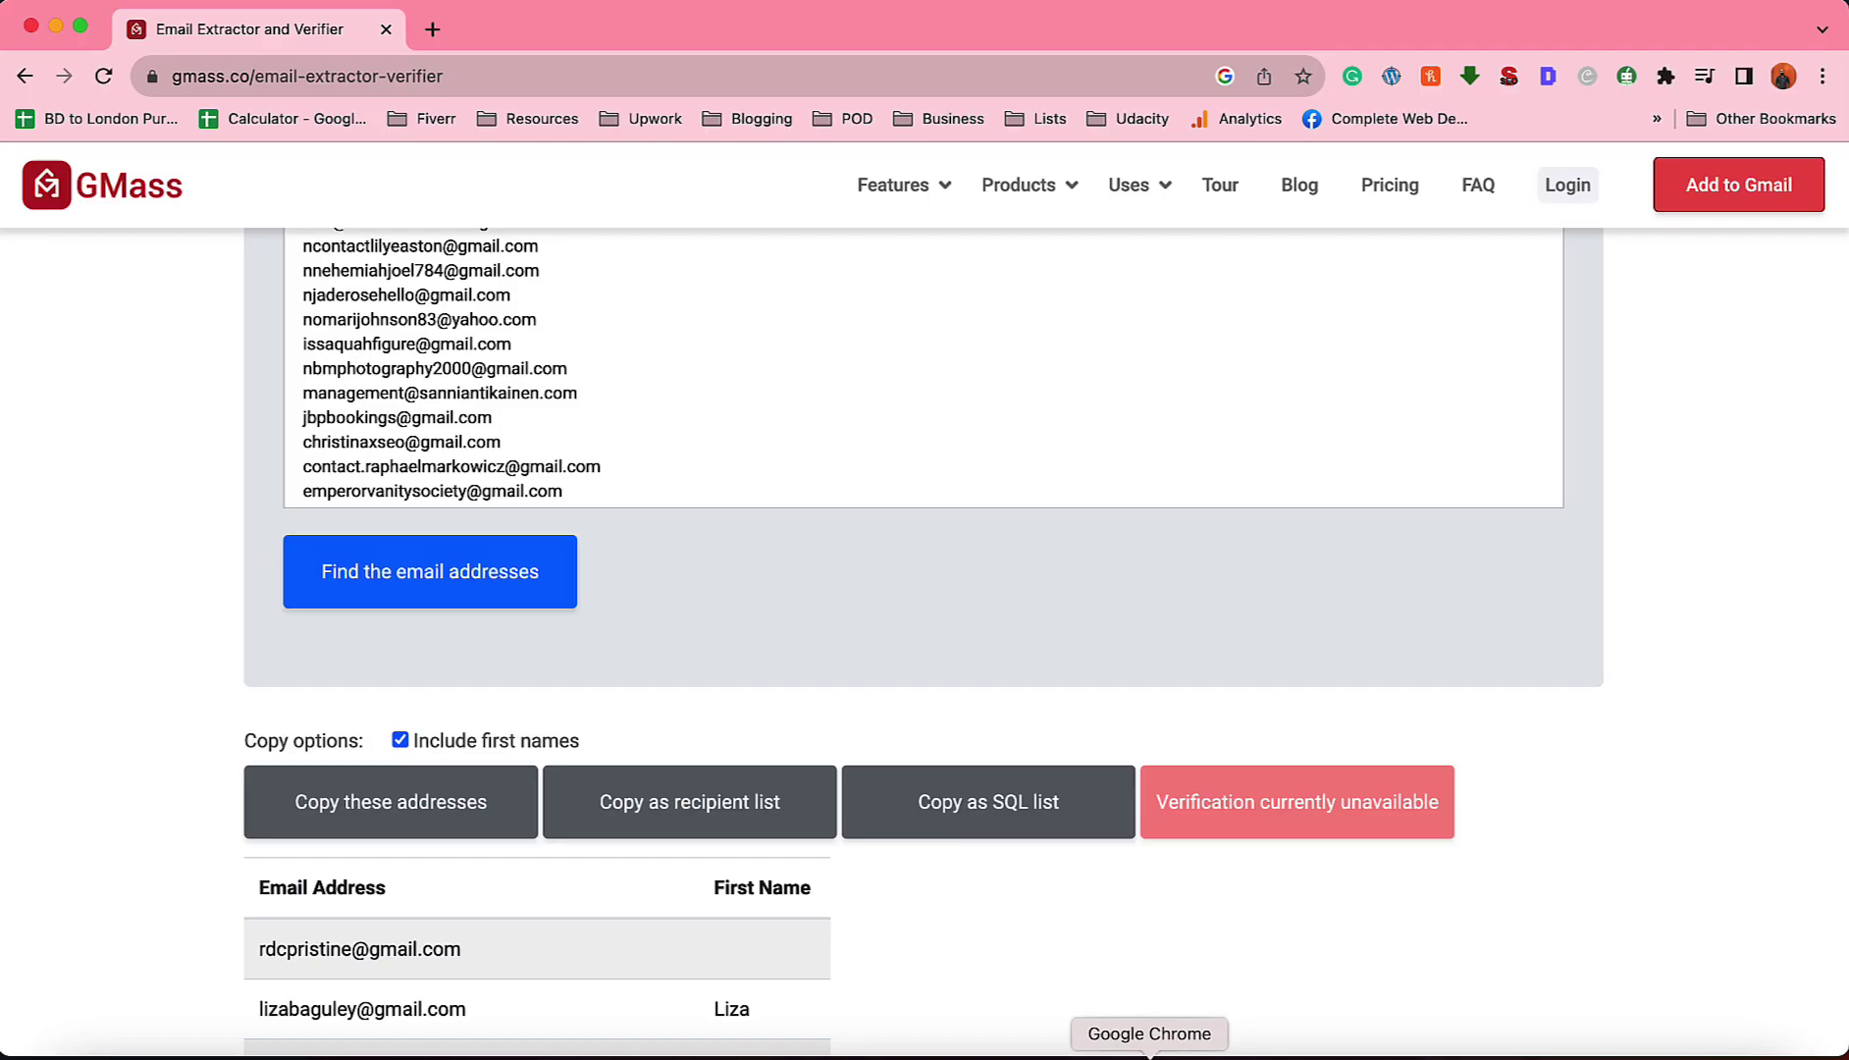
{"action": "left_click", "coordinate": [429, 26]}
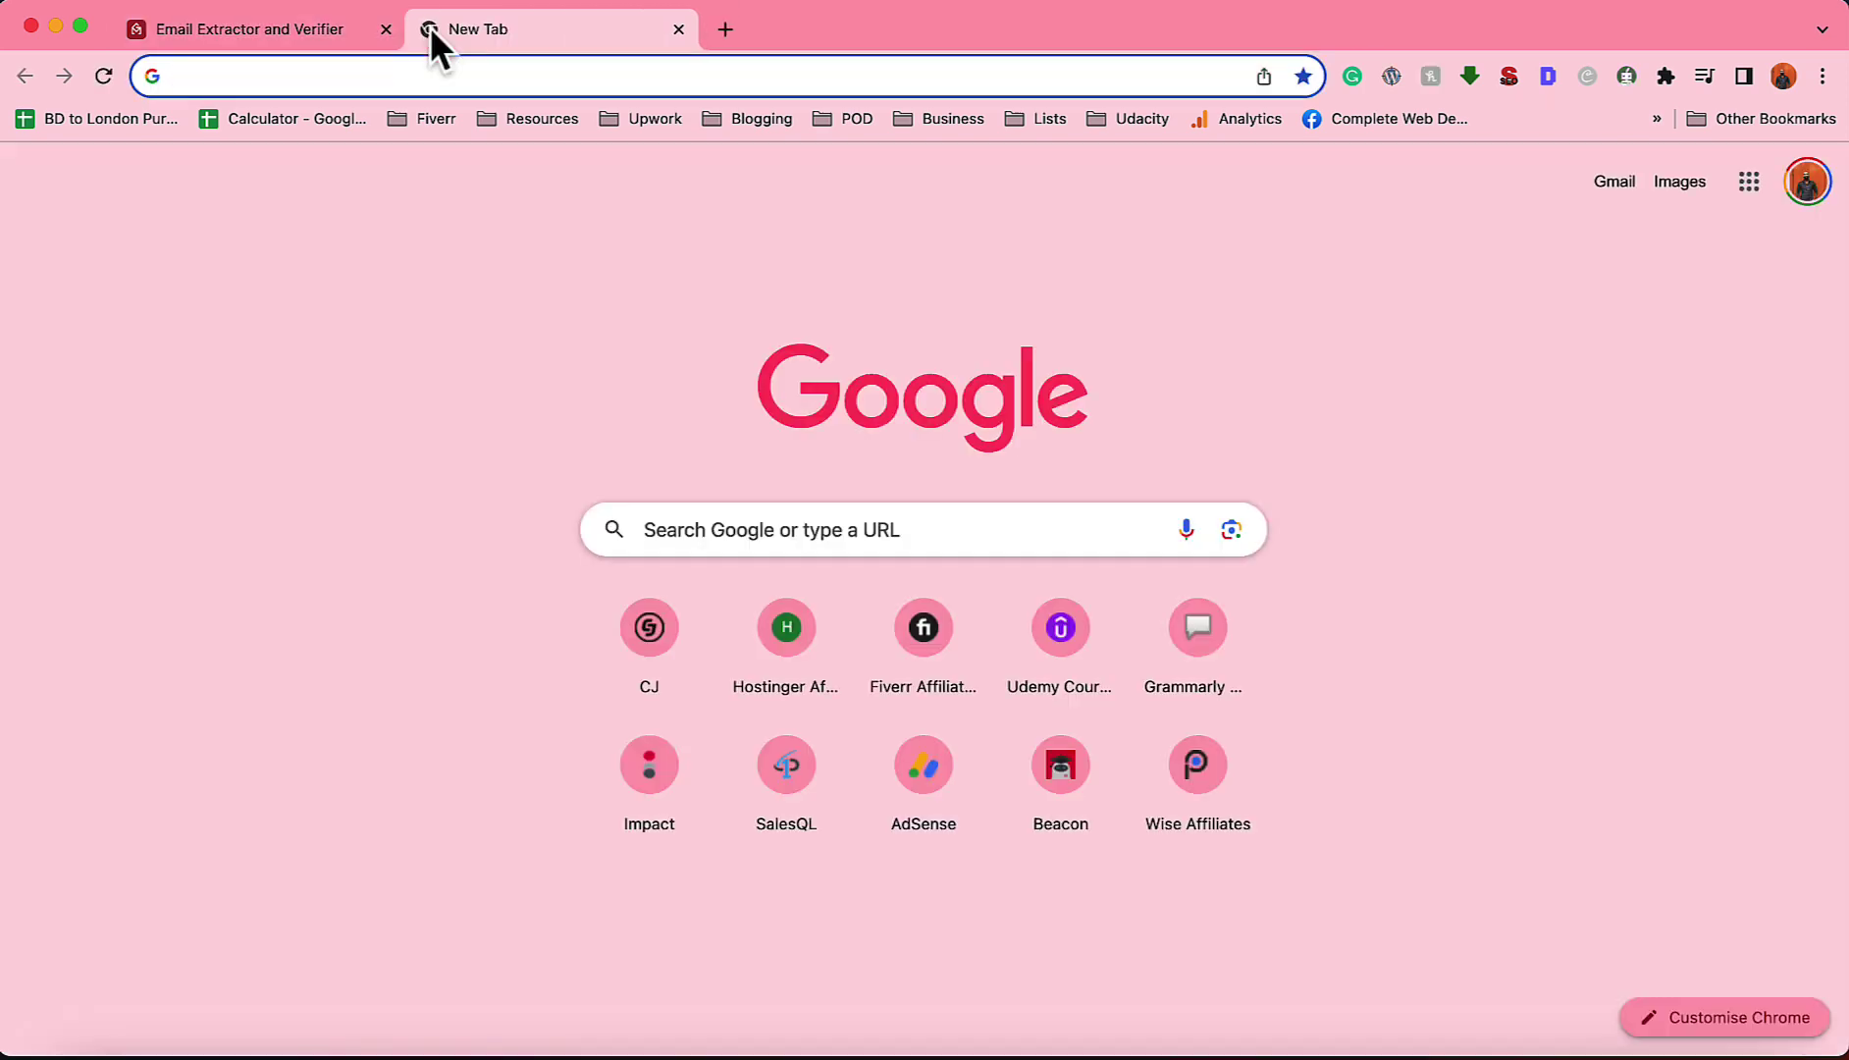
{"action": "type", "text": "de"}
{"action": "key", "text": "Return"}
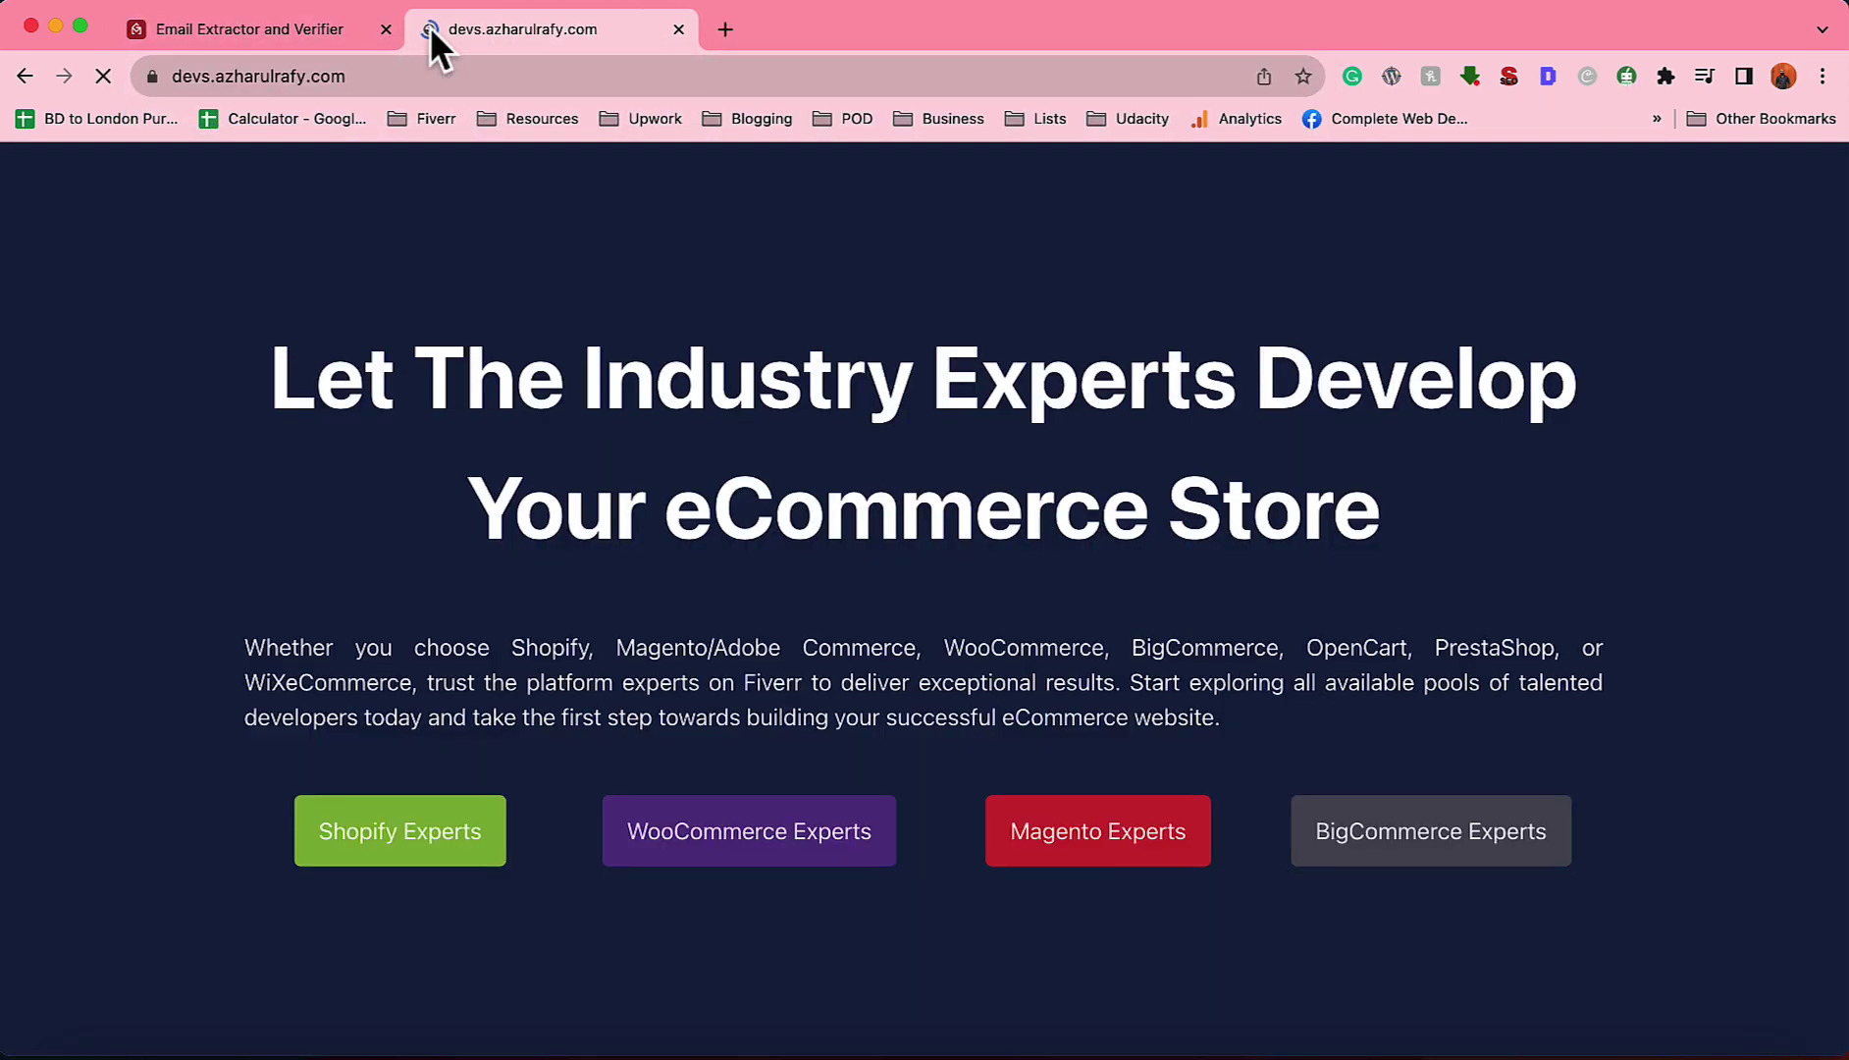
Open another new tab and type 'debou' in its address bar.
{"action": "left_click", "coordinate": [727, 26]}
{"action": "left_click", "coordinate": [614, 36]}
{"action": "left_click", "coordinate": [762, 37]}
{"action": "type", "text": "de"}
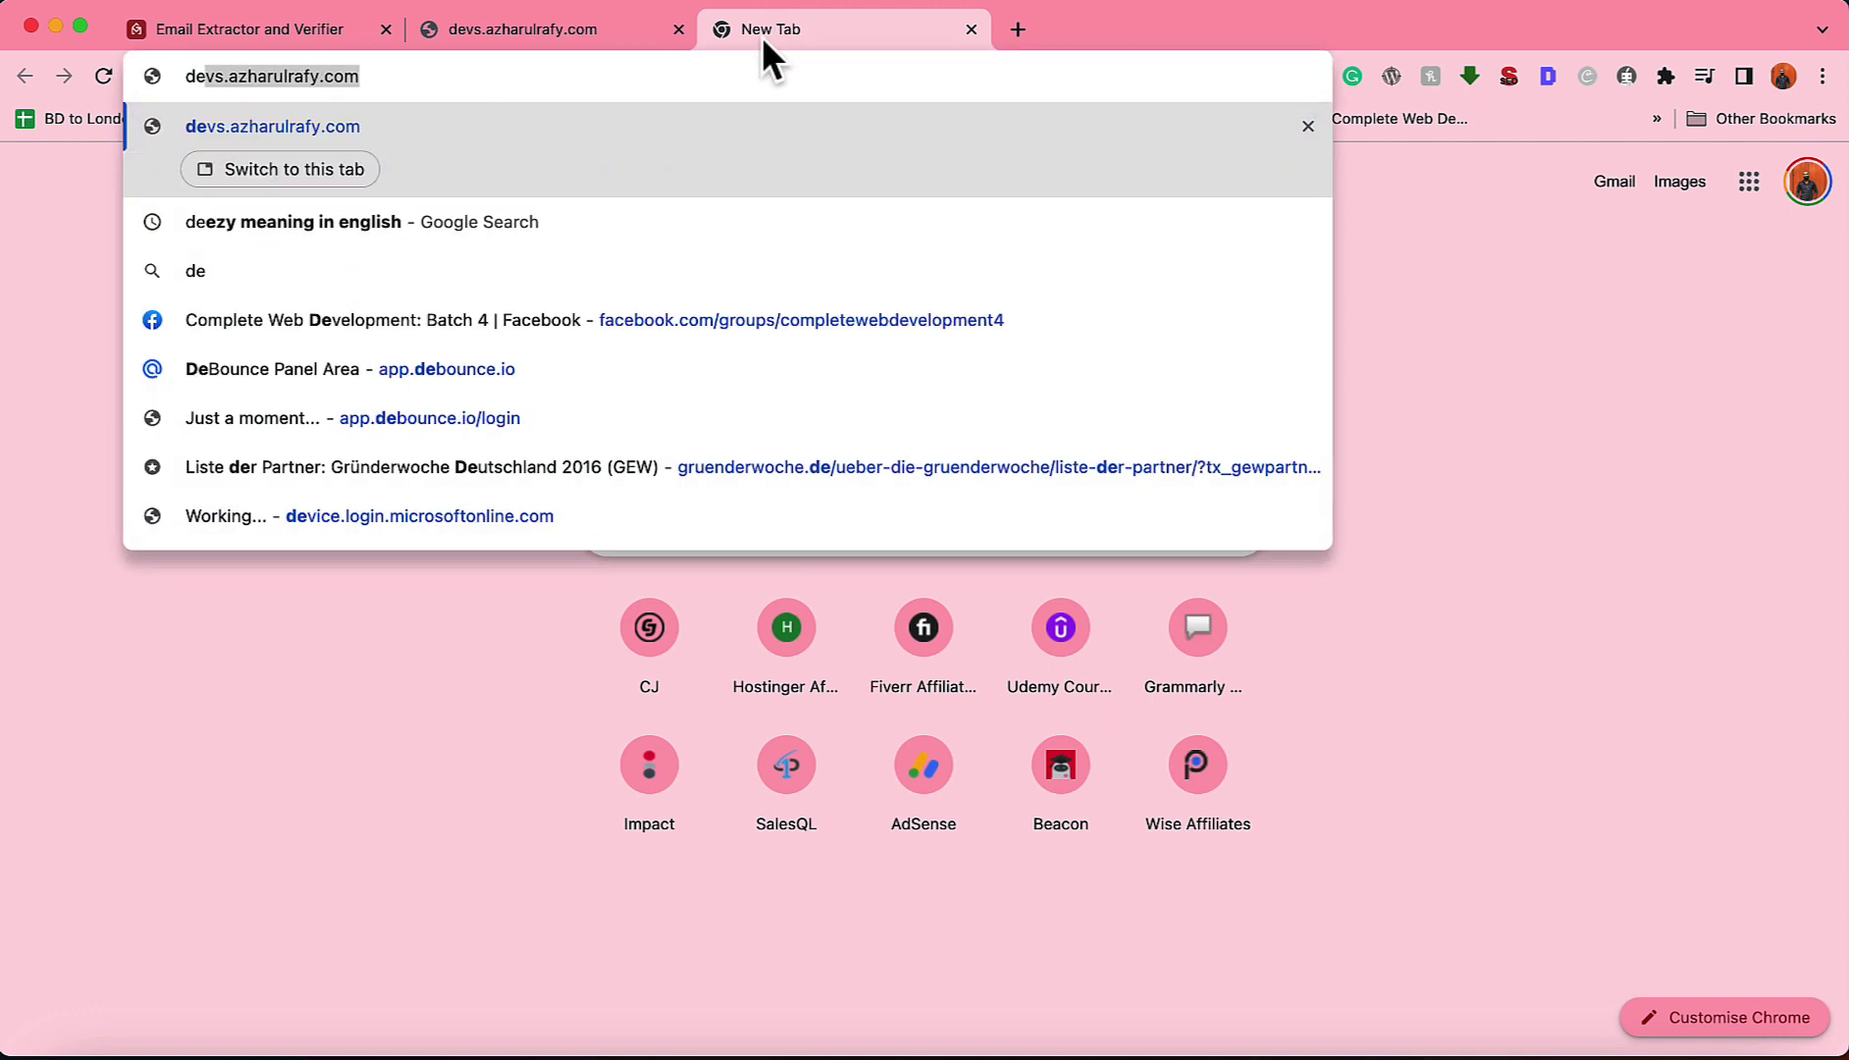
{"action": "type", "text": "bou"}
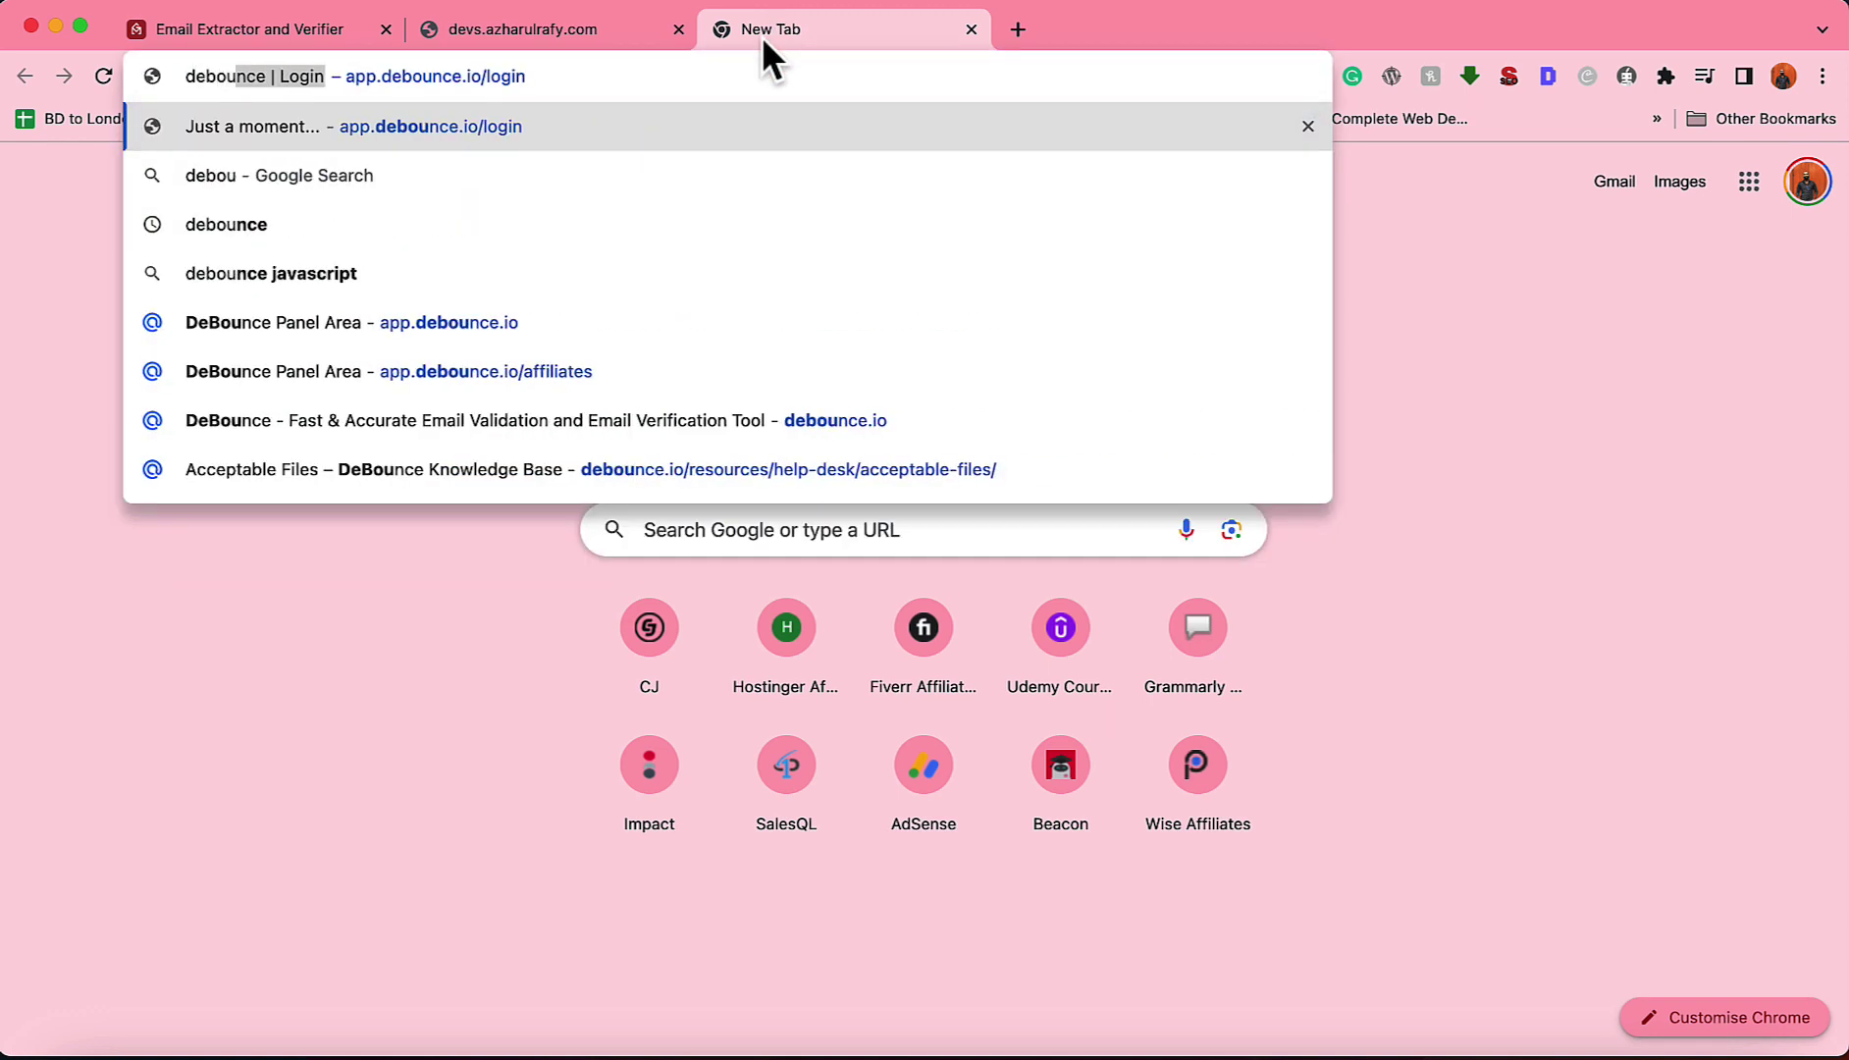
Load app.debounce.io, view the 22-record verified list, then close the DeBounce tab.
{"action": "key", "text": "Return"}
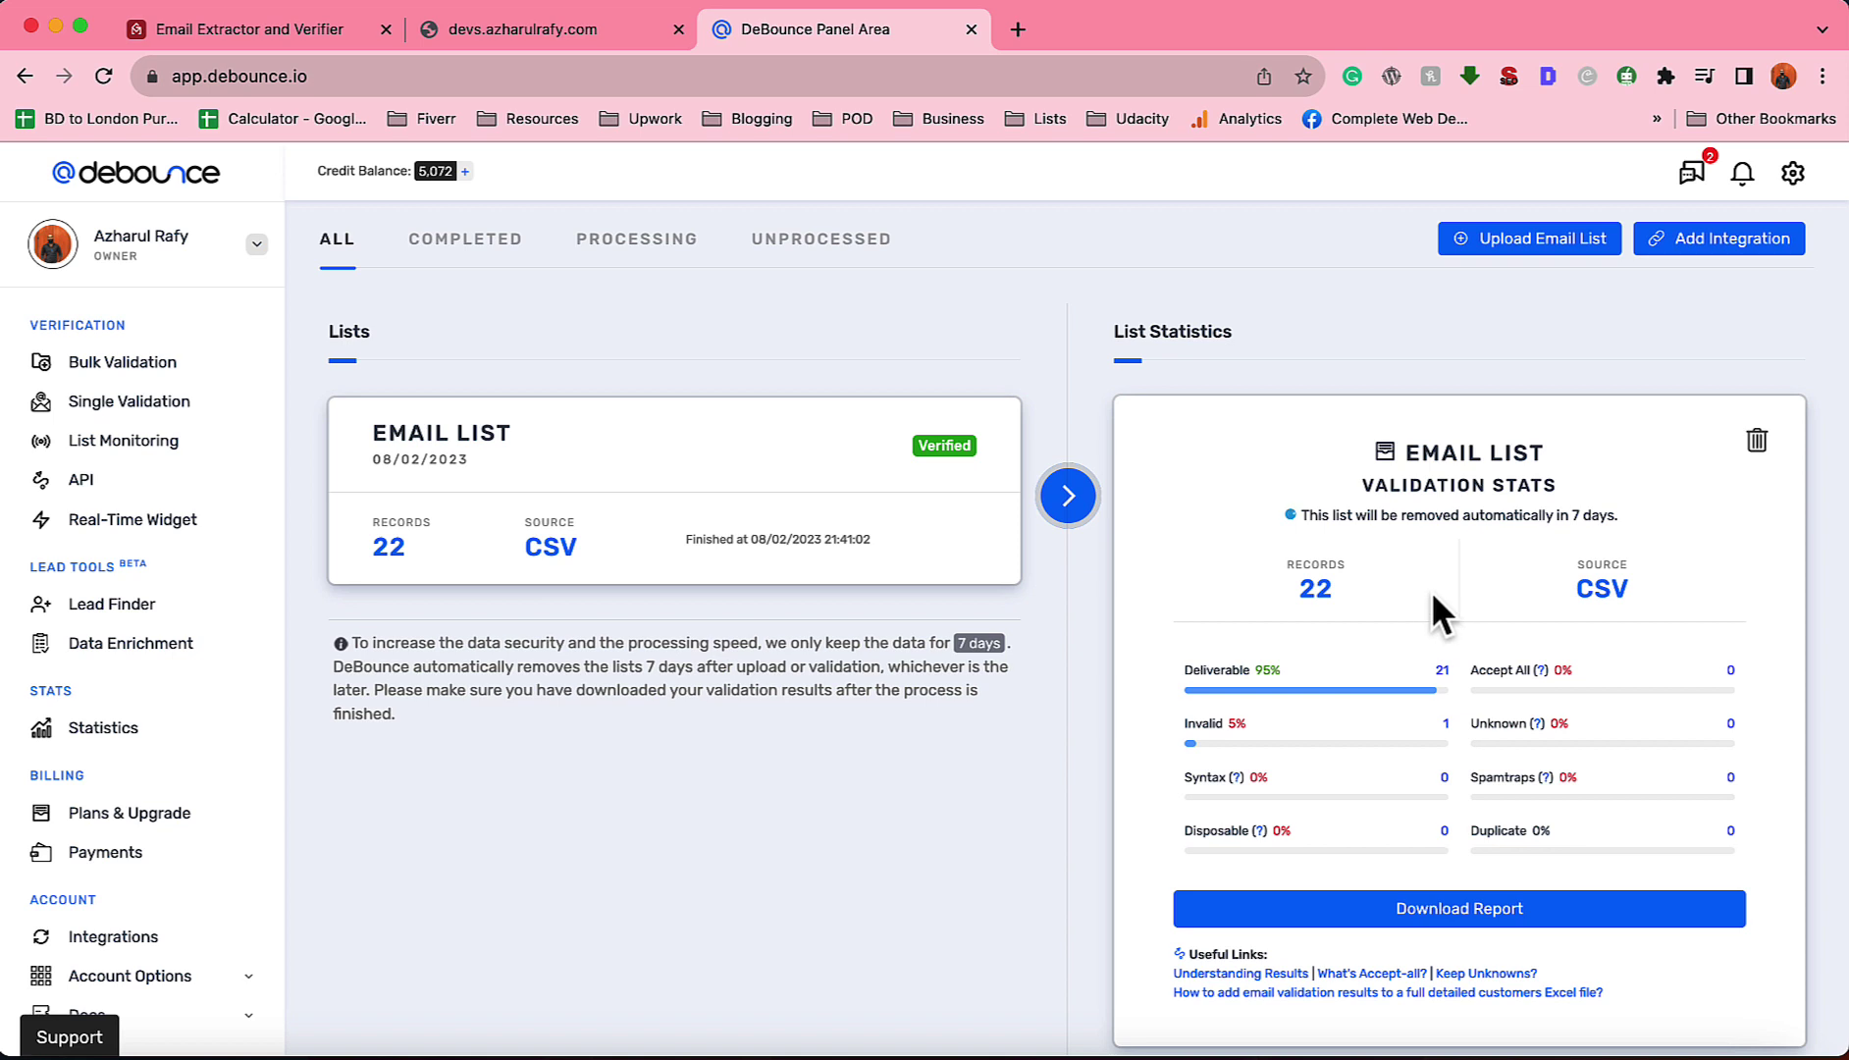
{"action": "left_click", "coordinate": [1595, 236]}
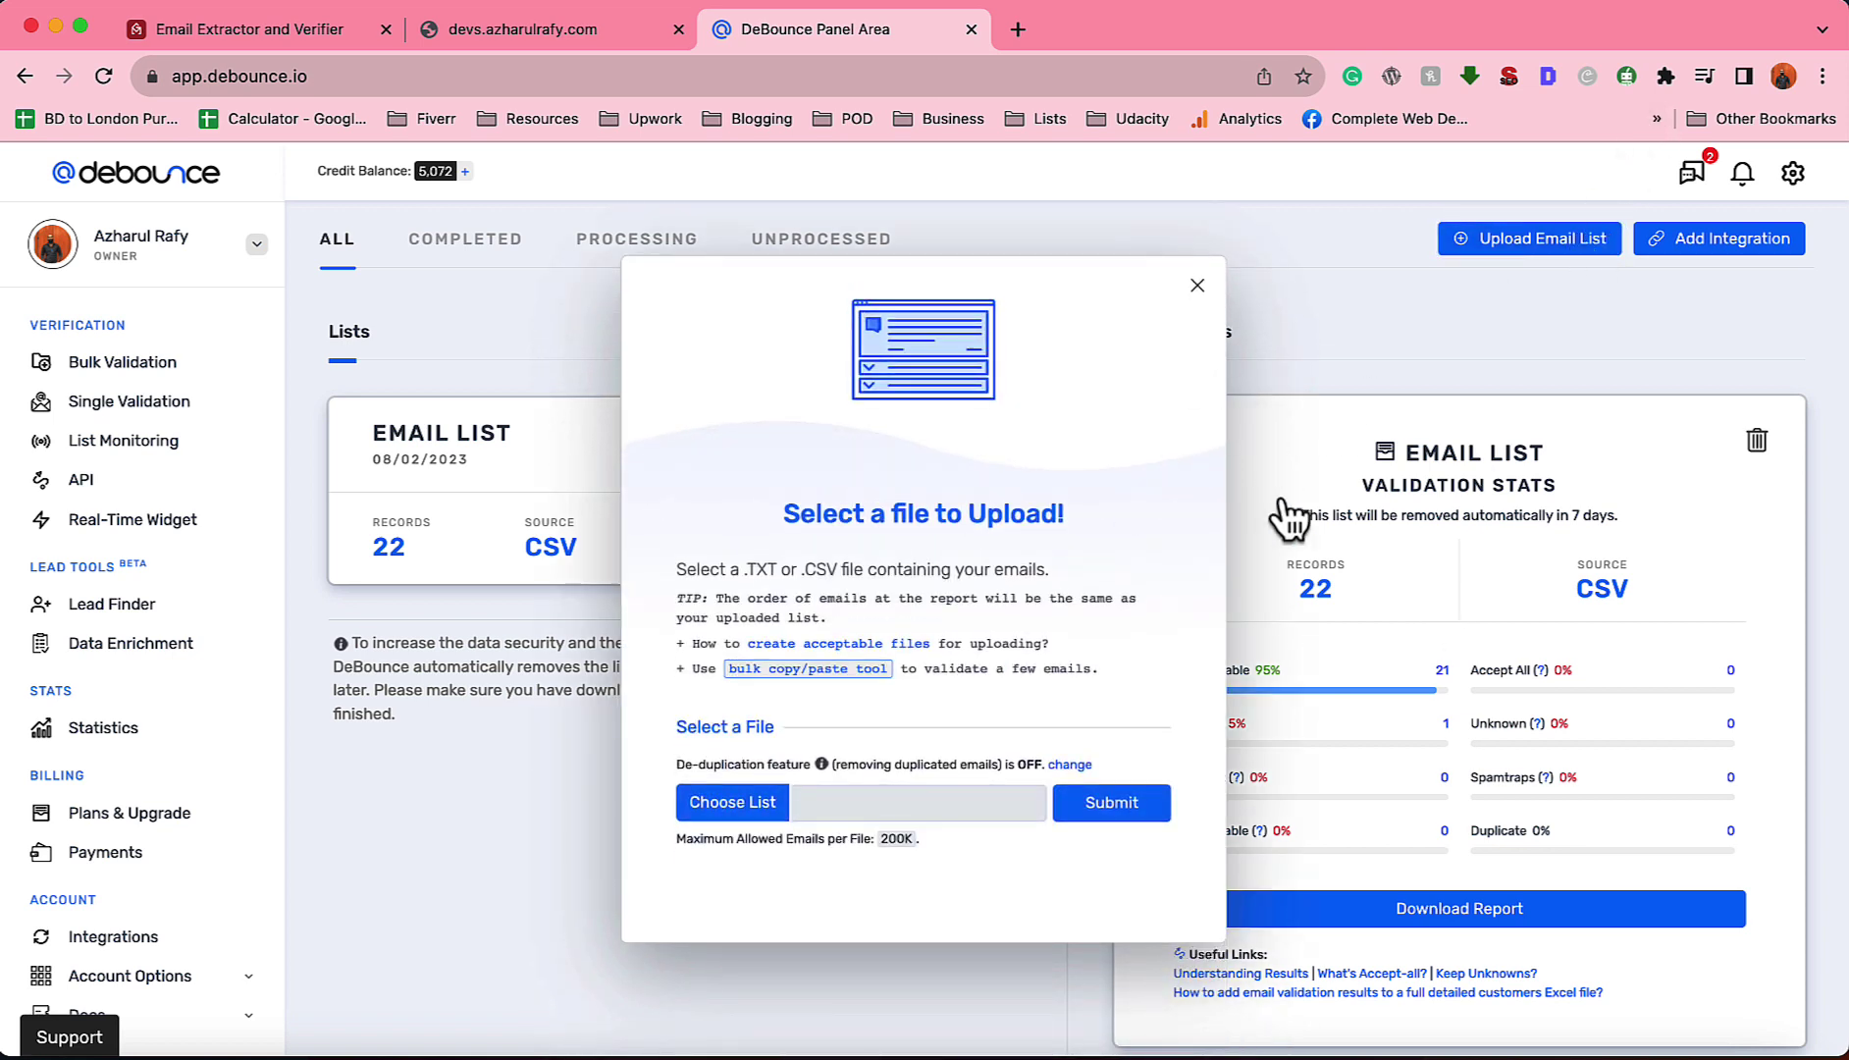
{"action": "left_click", "coordinate": [1290, 540]}
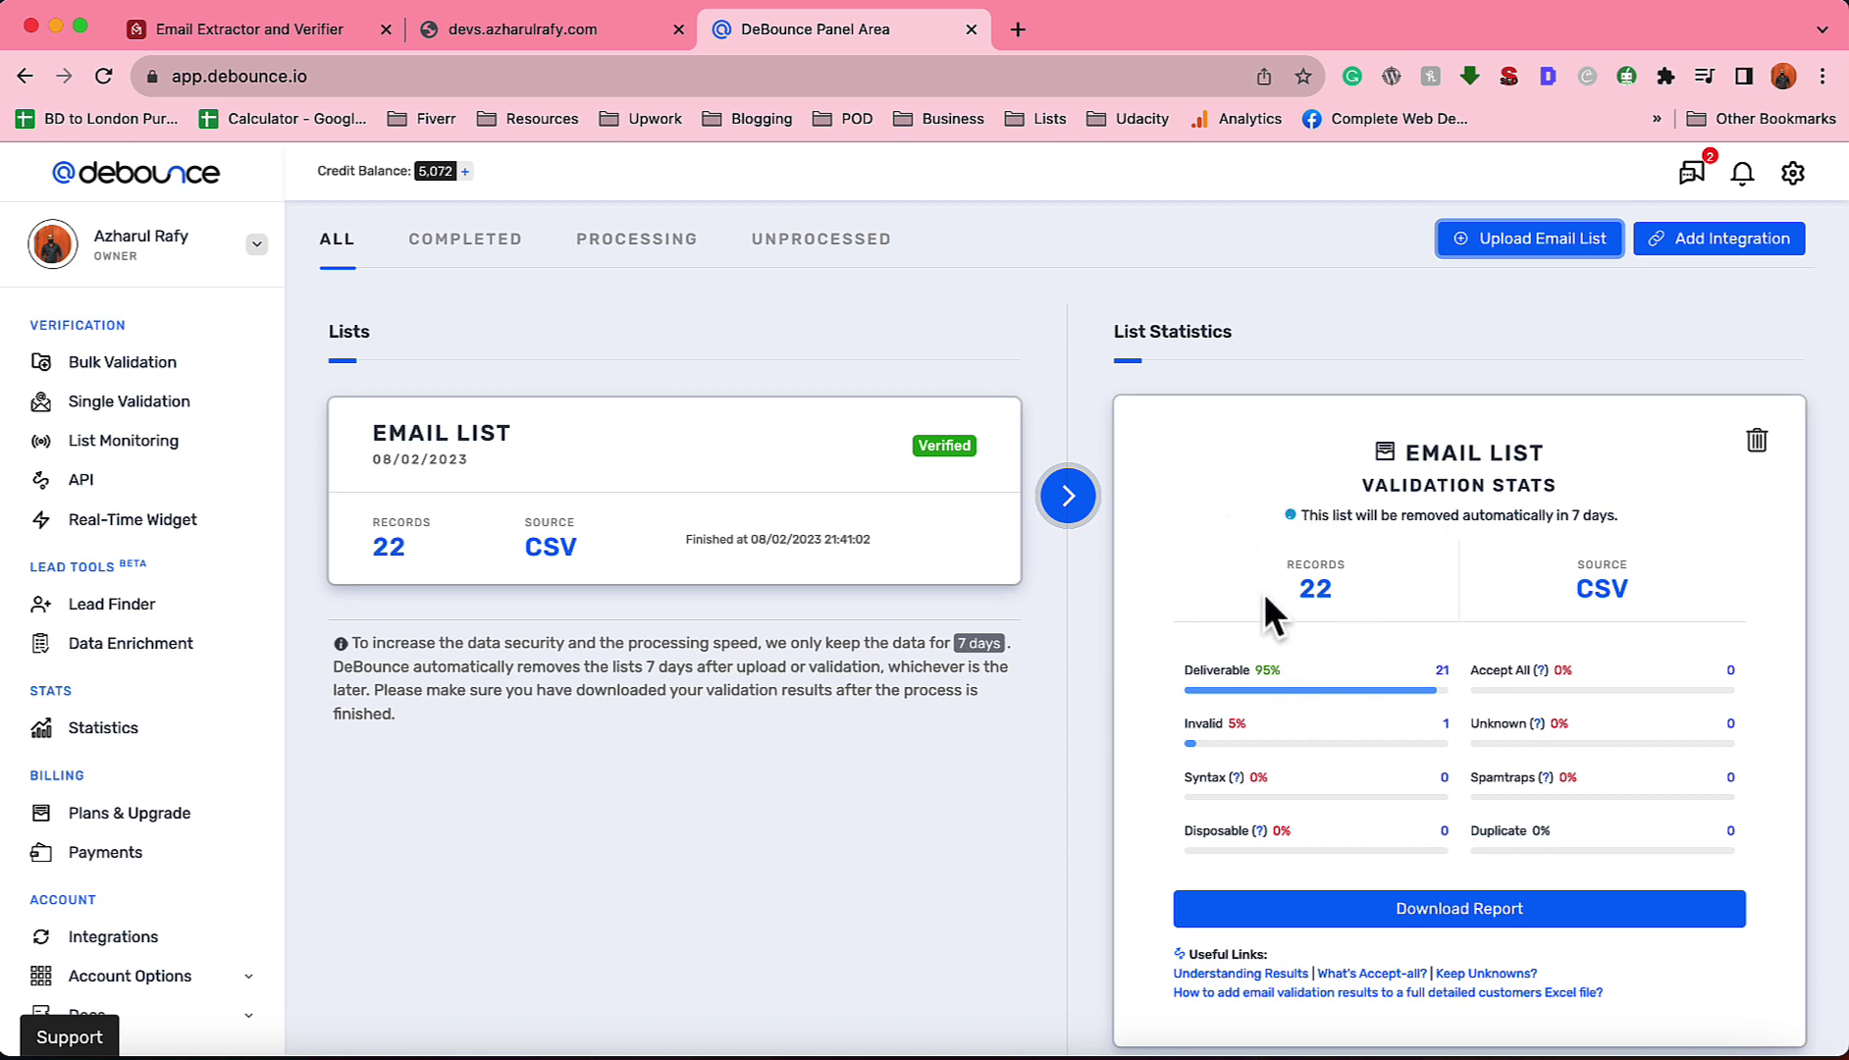
{"action": "left_click", "coordinate": [972, 30]}
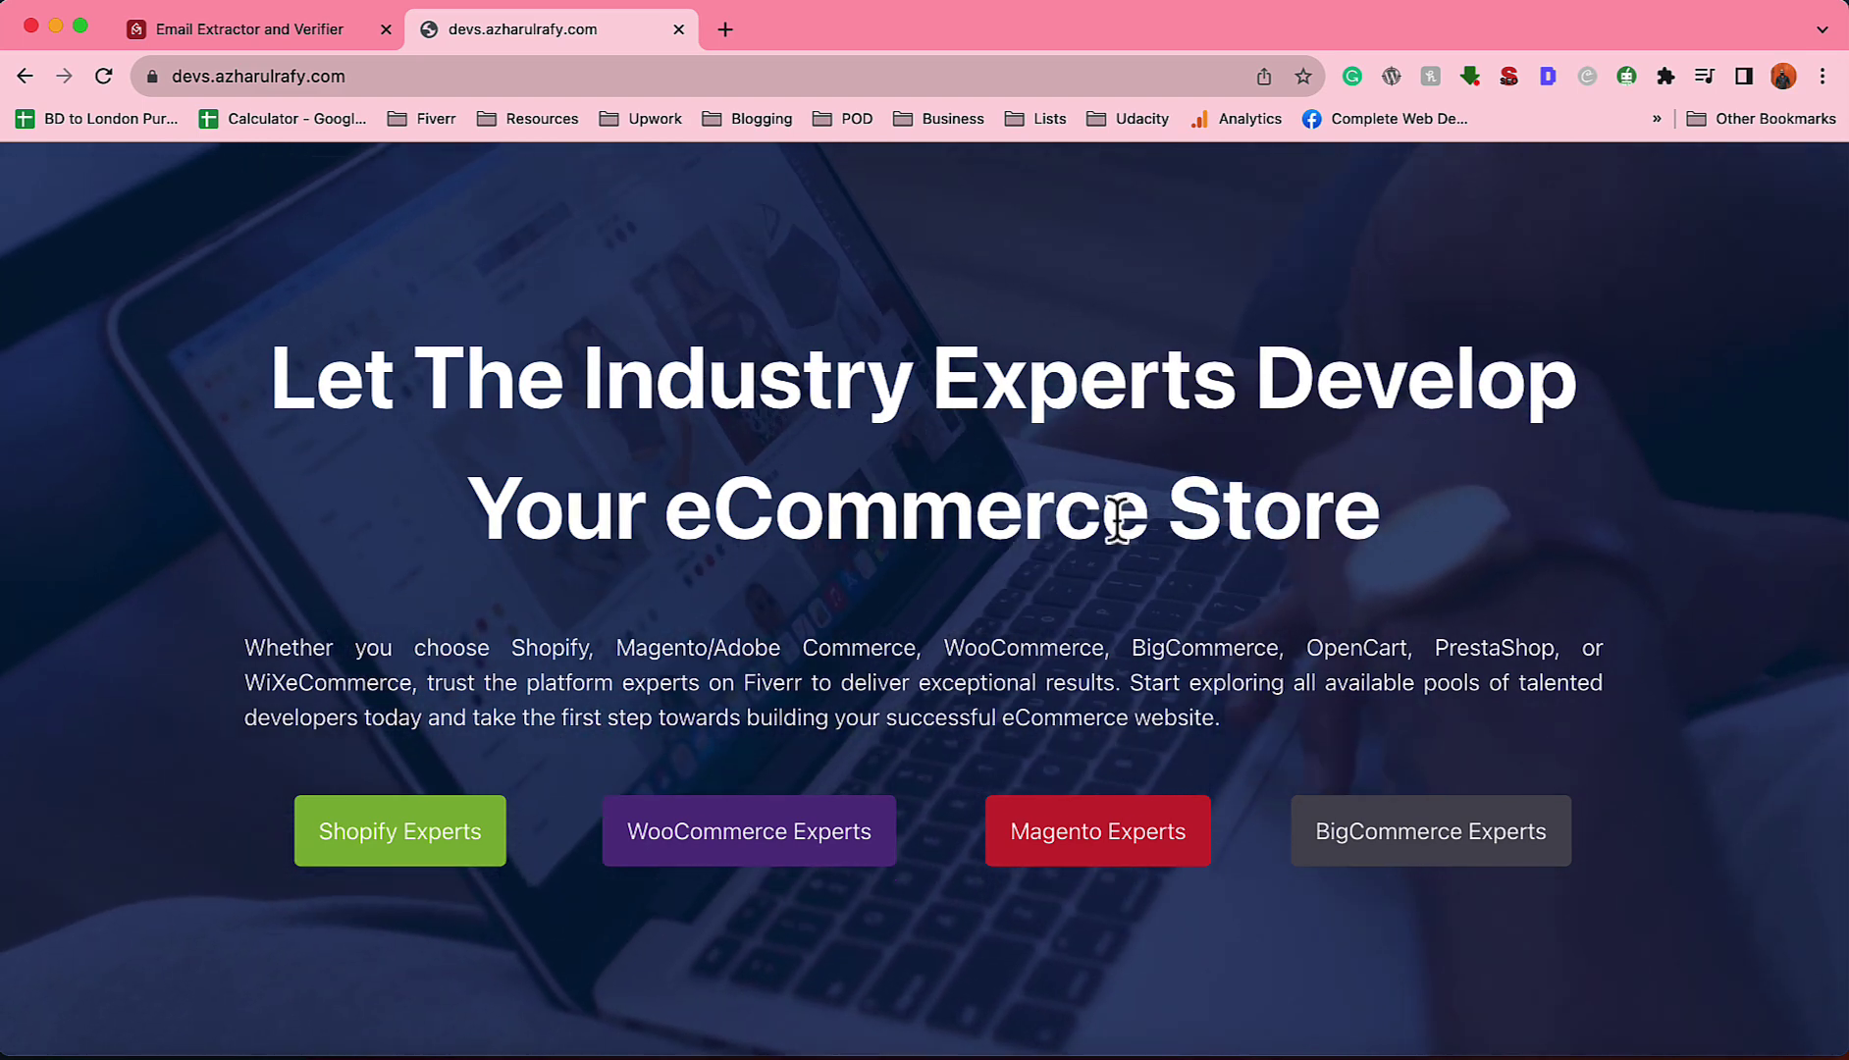
Bring the Excel workbook's Marketing G sheet back to the front.
{"action": "left_click", "coordinate": [1213, 1052]}
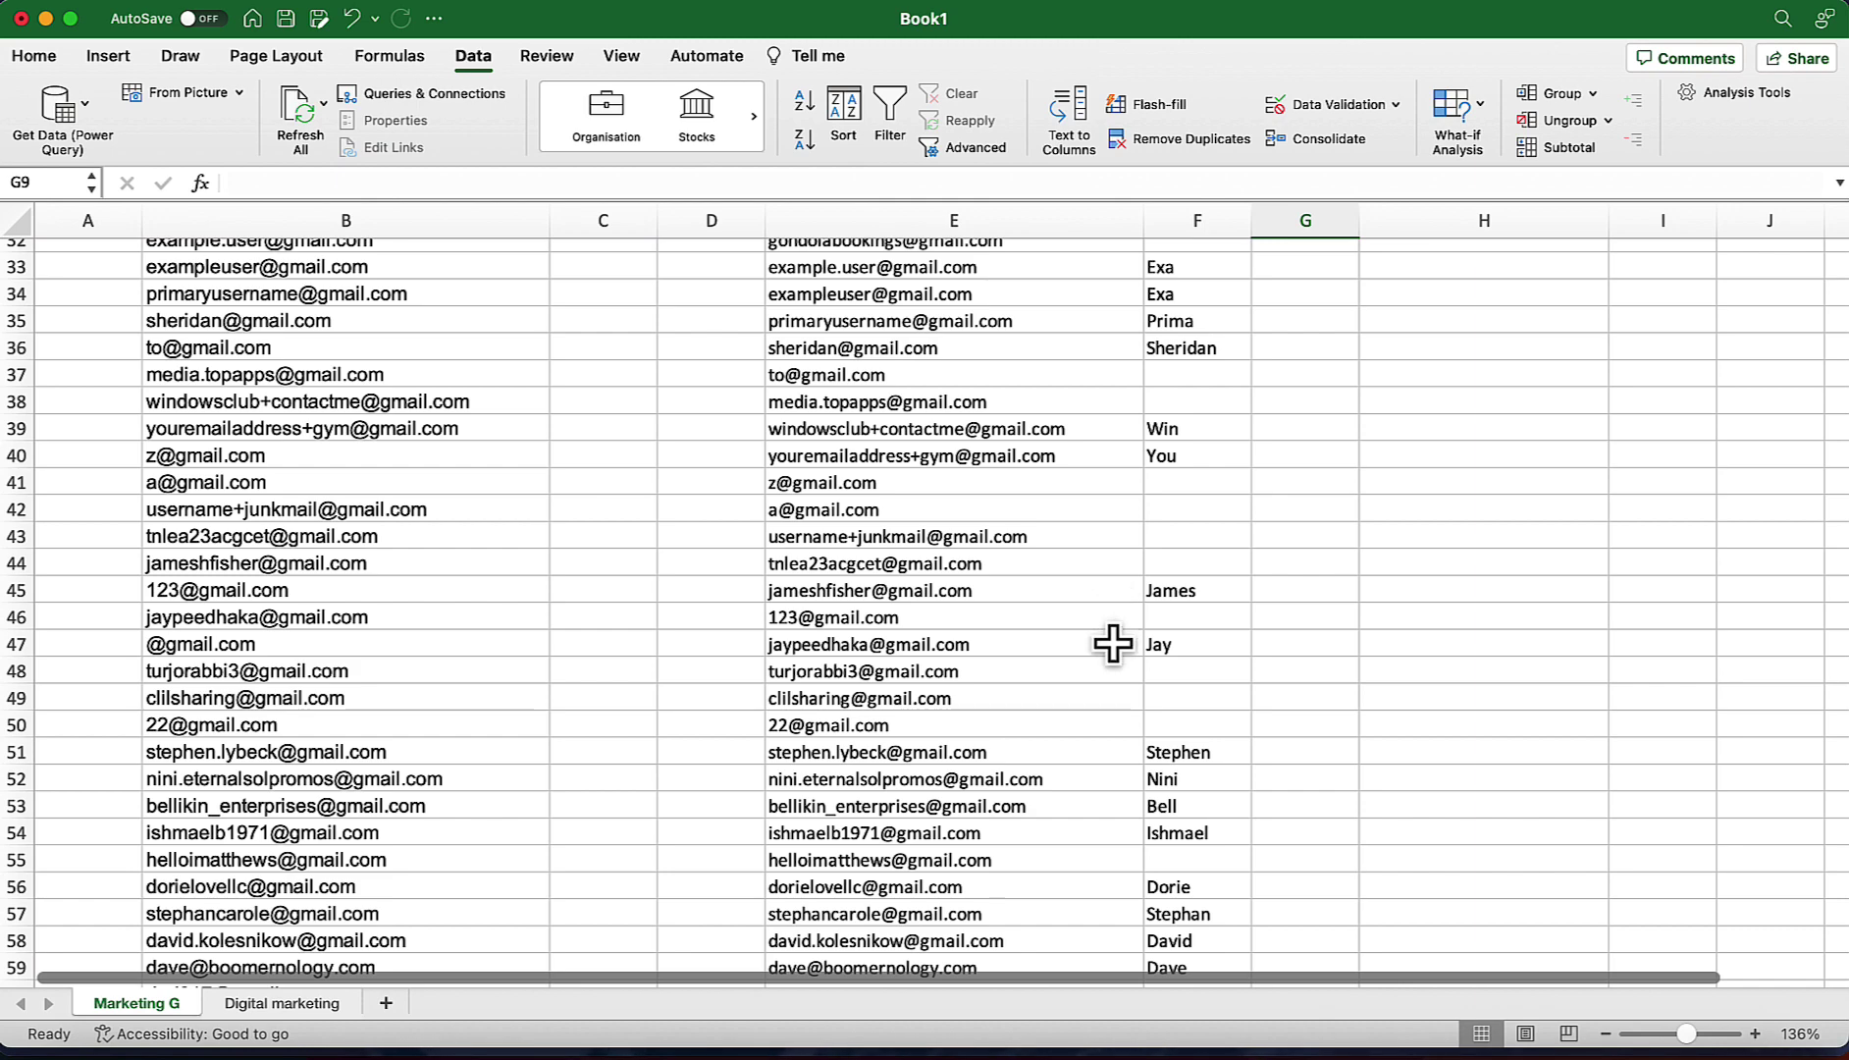
{"action": "scroll", "coordinate": [1113, 647], "scroll_direction": "down", "scroll_amount": 5}
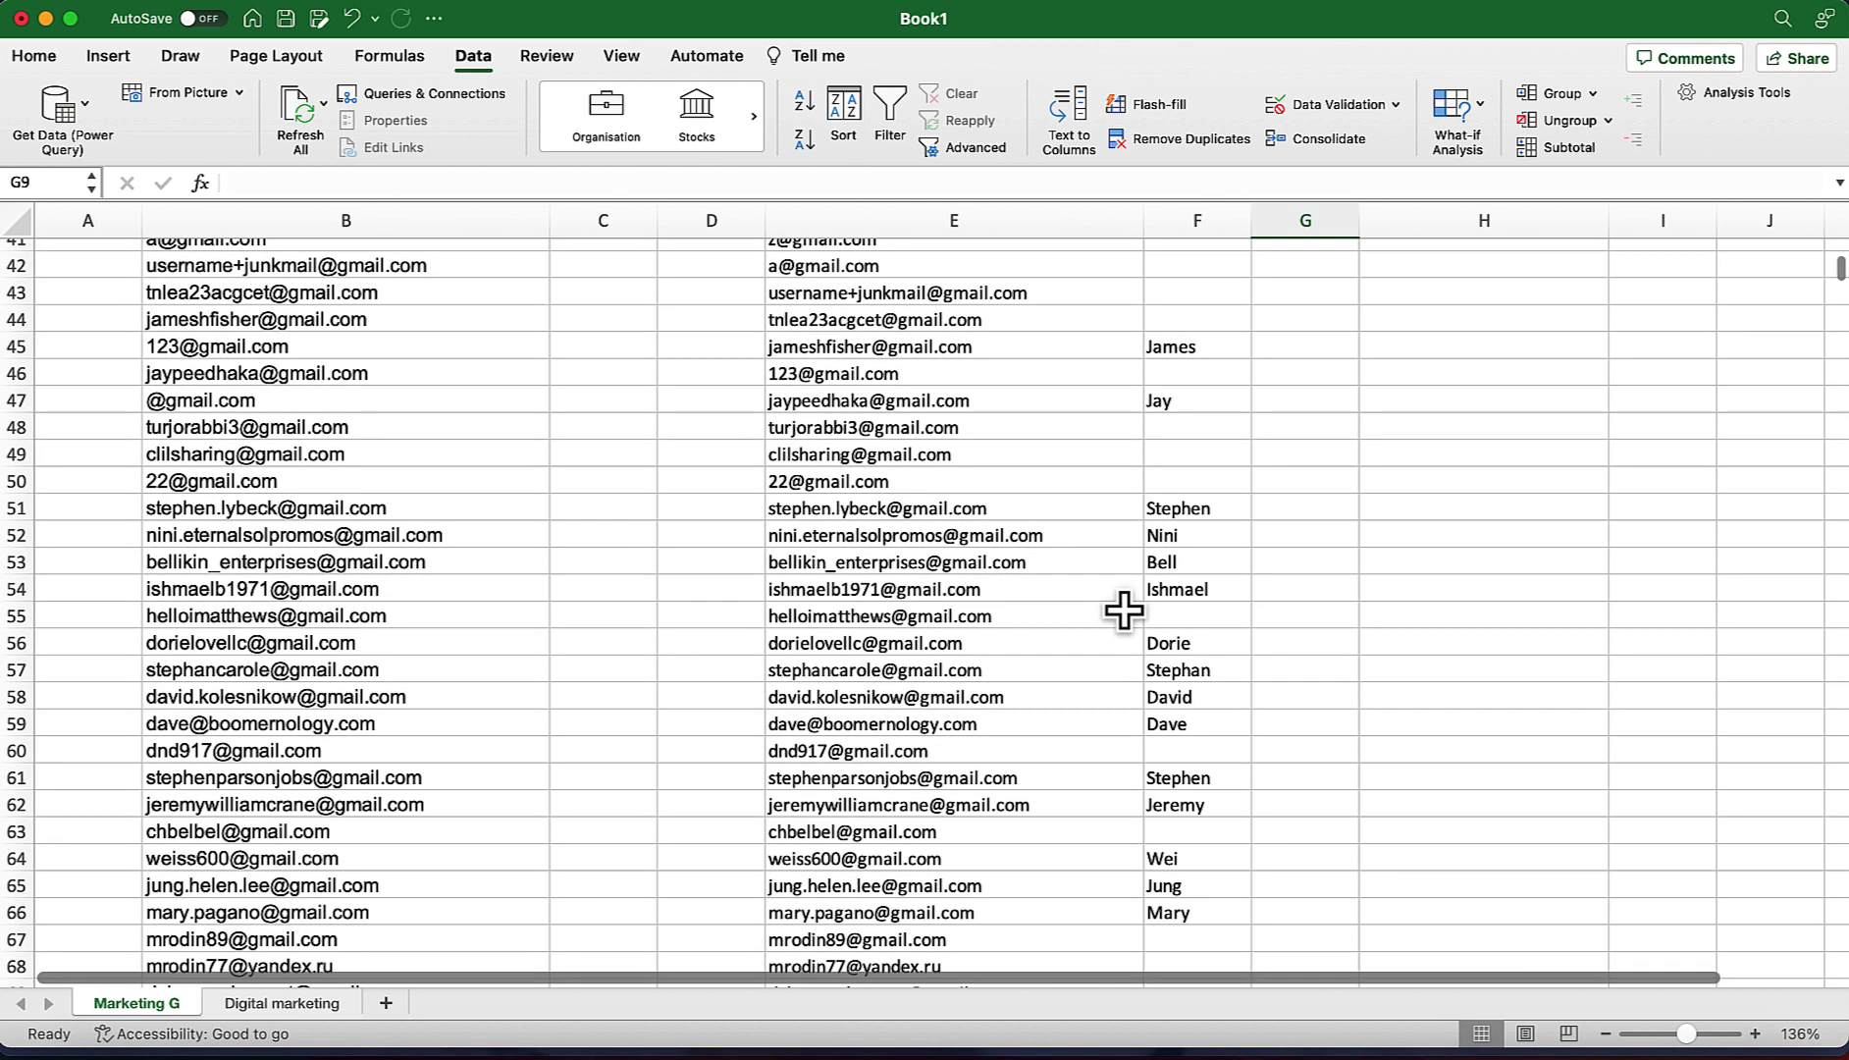